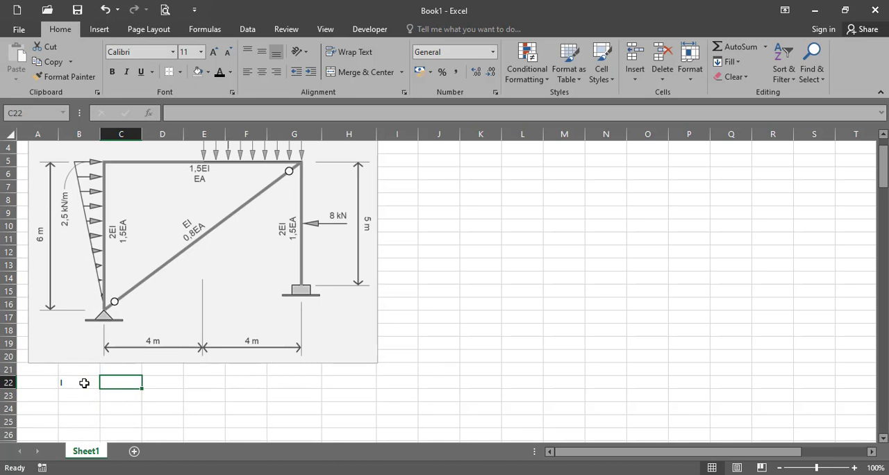
Enter the section heading "DEGREE OF FREEDOOM" in cell C22
text(D)
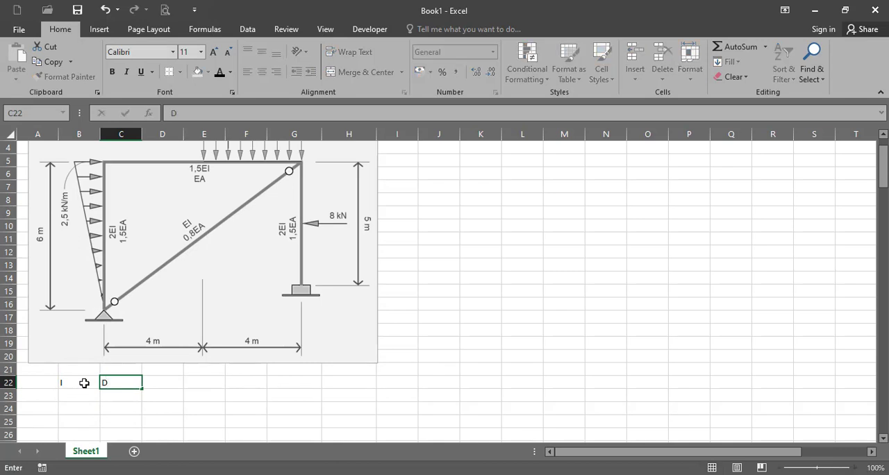
text(EGREE OF F)
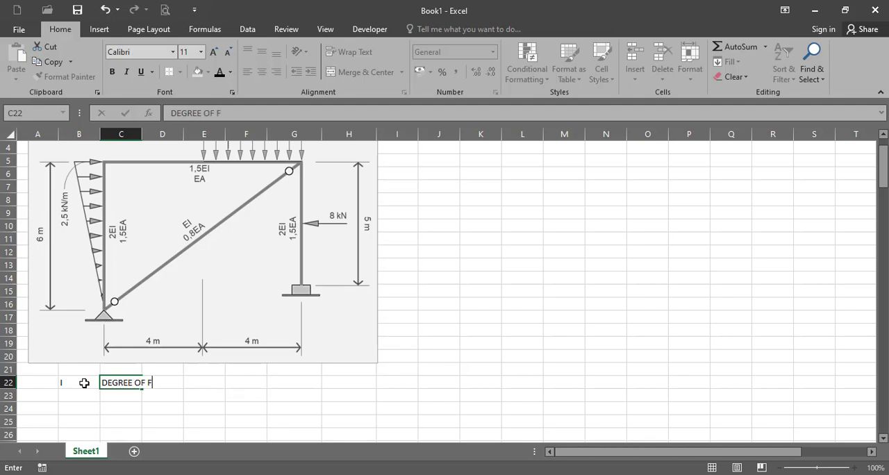
text(REEDOOM)
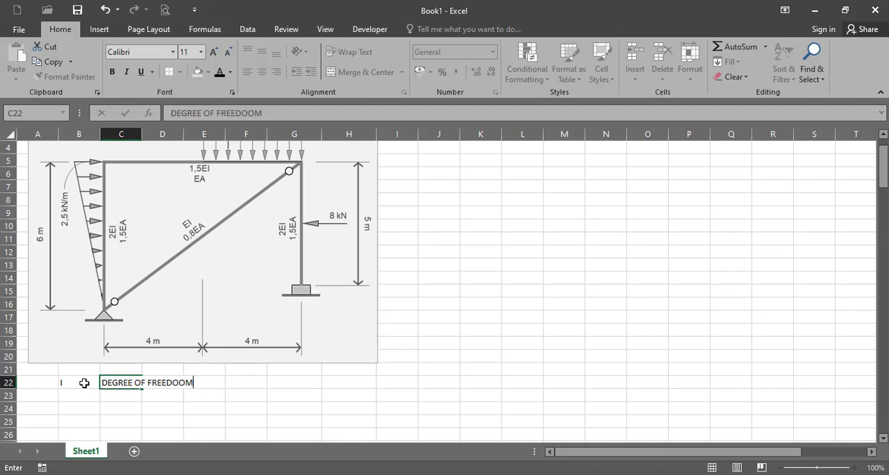
key(Return)
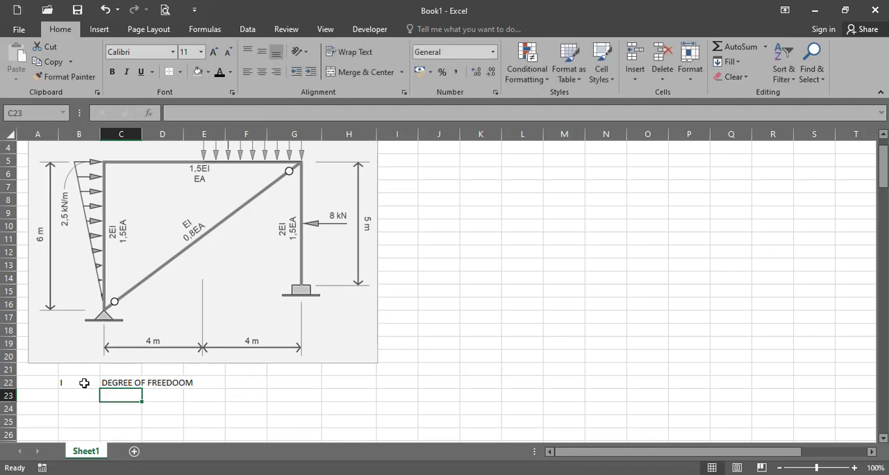
Enter the total degrees of freedom as the text "dof = 3 x 4 =12 bh" in cell C23
text(dof)
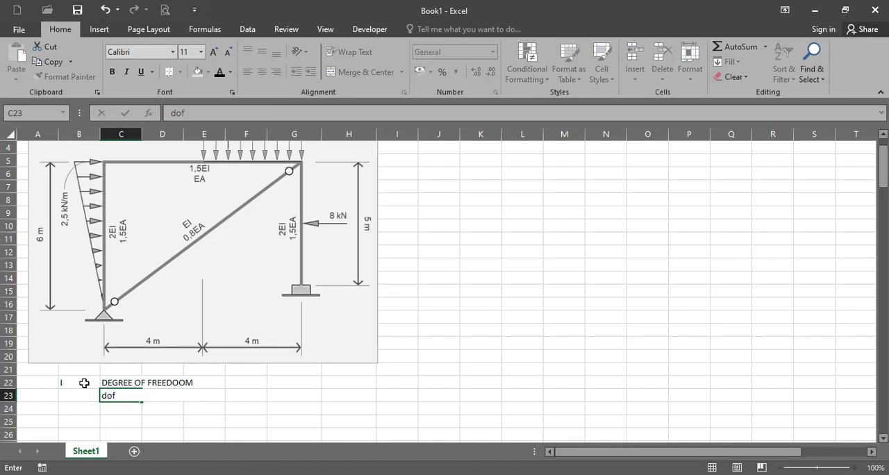
text( =)
text(3)
text(x 4 1)
key(BackSpace)
text(23)
key(BackSpace)
key(BackSpace)
text(=12)
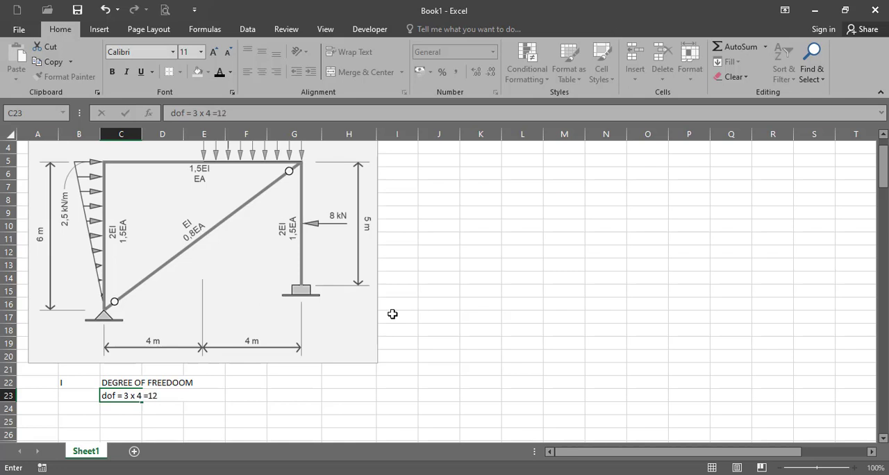
text( dof)
key(BackSpace)
key(BackSpace)
key(BackSpace)
text(bh)
key(Return)
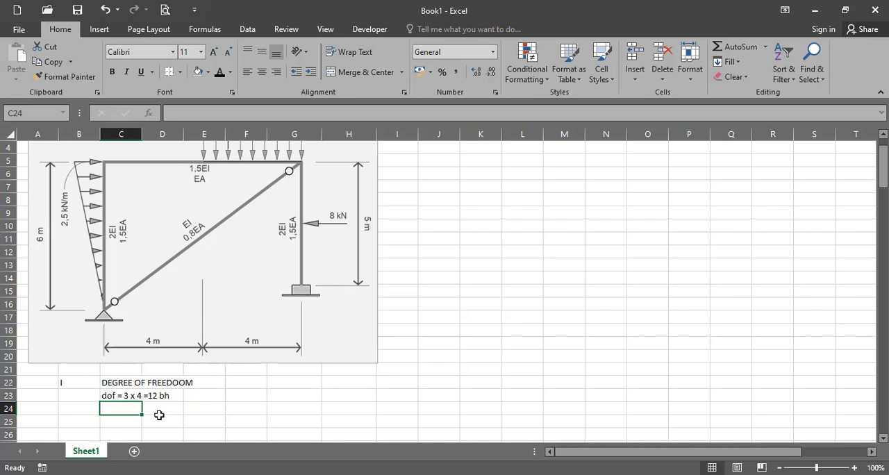
Enter the labels "dof tumpuan" in cell C25 and "dof aktif" in cell C26
click(123, 422)
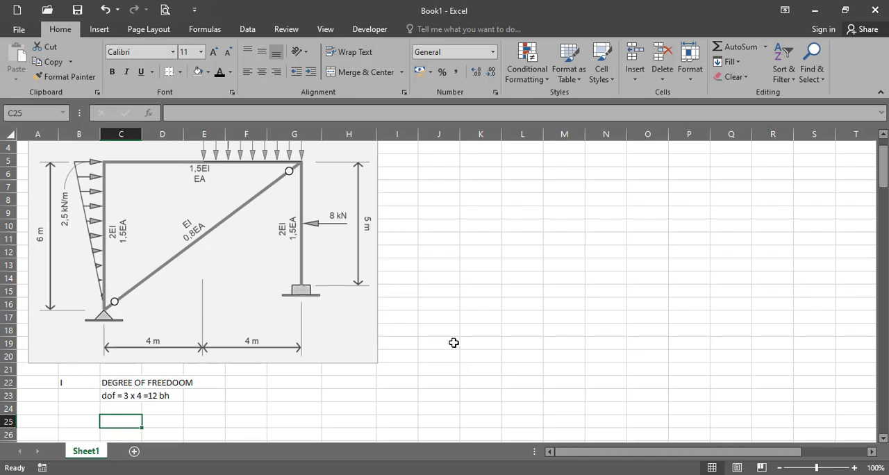
text(do)
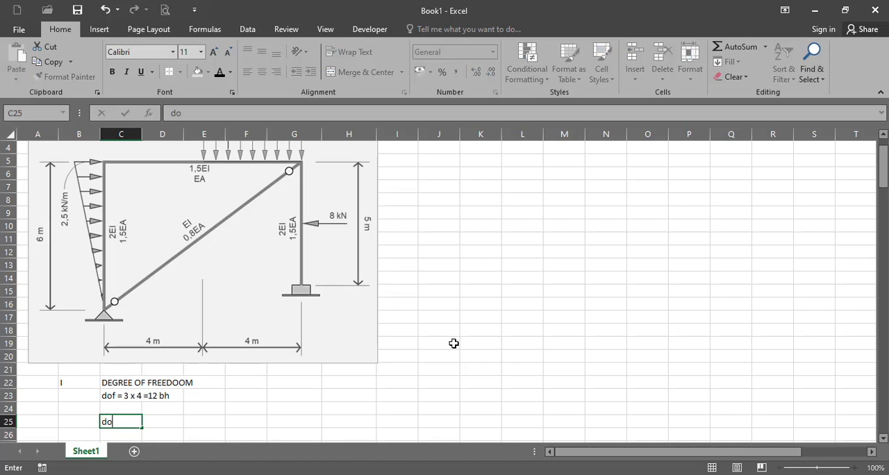
text(f tumpuan)
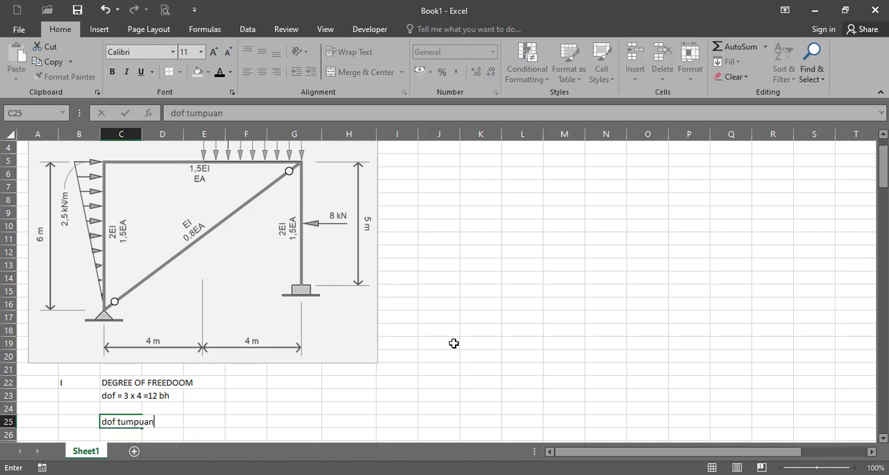
key(Return)
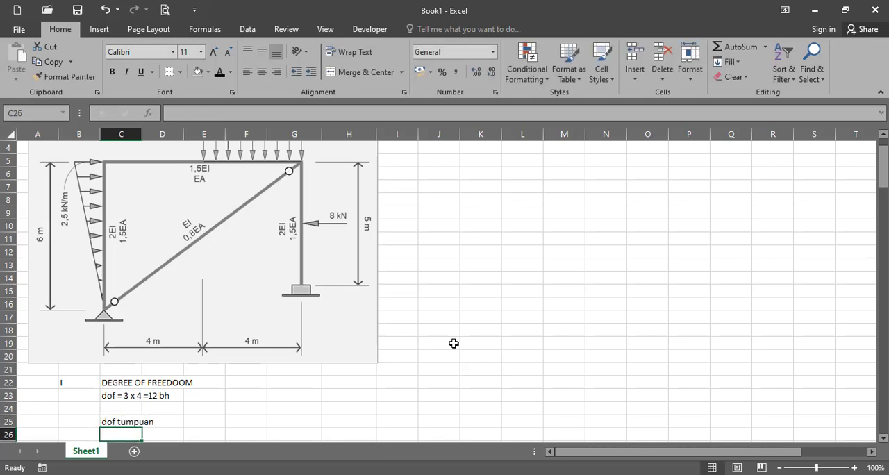
text(dof t)
key(BackSpace)
key(BackSpace)
text(akf)
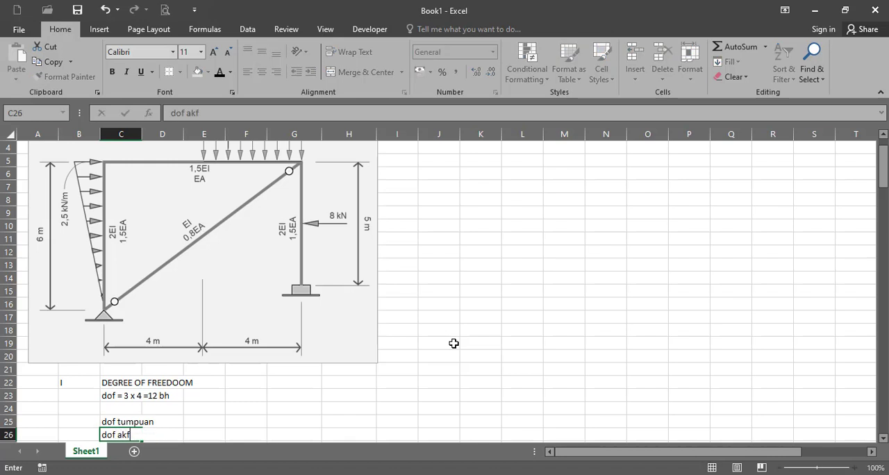
key(BackSpace)
text(tif)
key(Return)
Enter 5 for dof tumpuan in cell E25 and 7 for dof aktif in cell E26
key(Up)
key(Up)
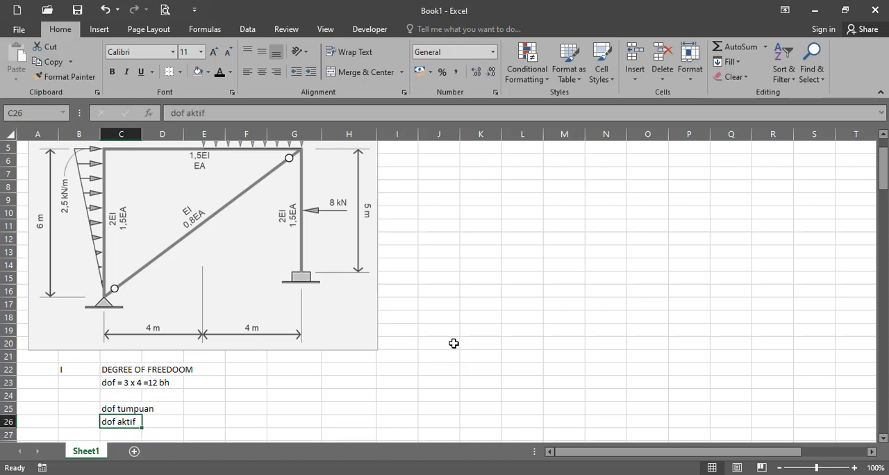
key(ctrl+Right)
key(ctrl+Left)
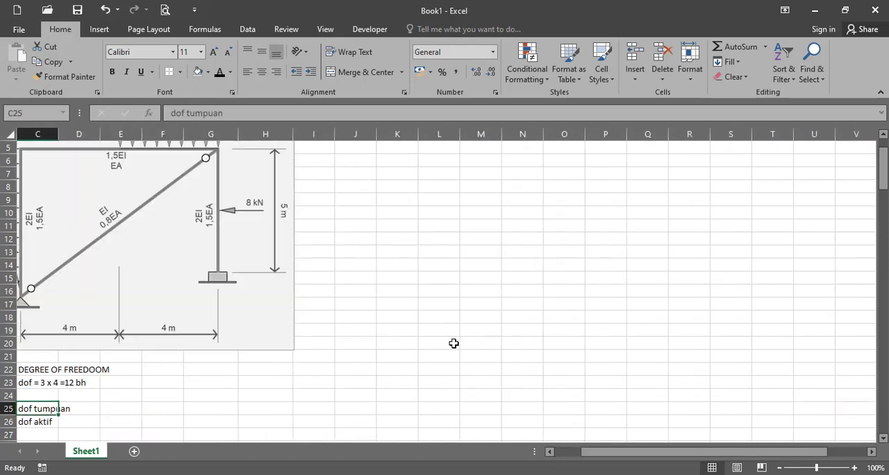
key(Right)
key(Right)
text(5)
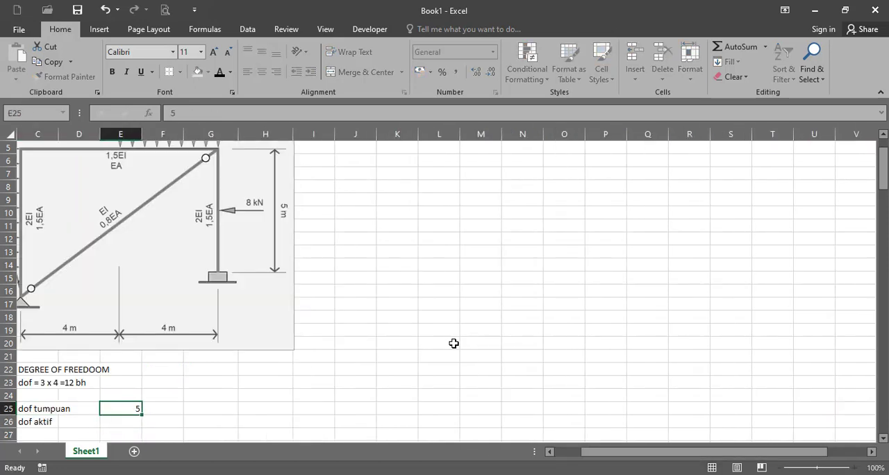
key(Return)
key(Return)
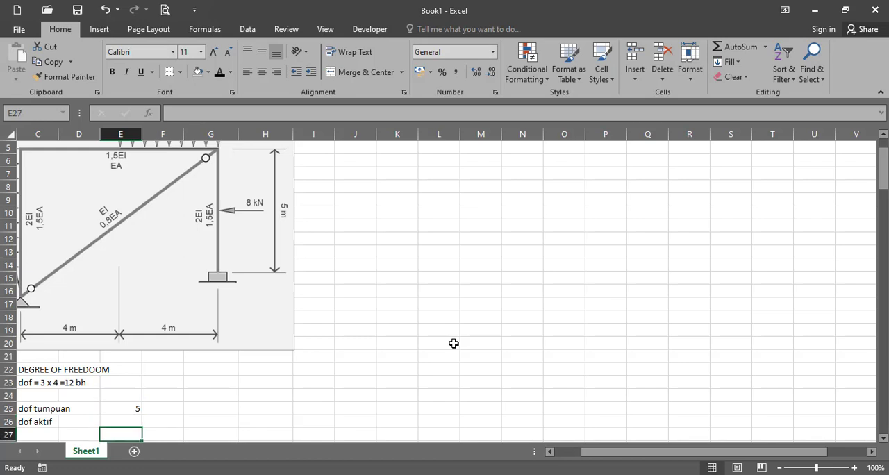
key(Up)
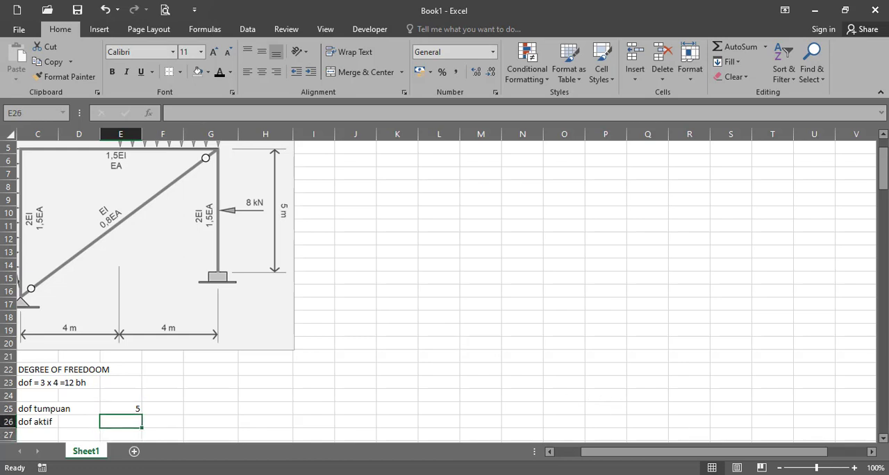
text(7)
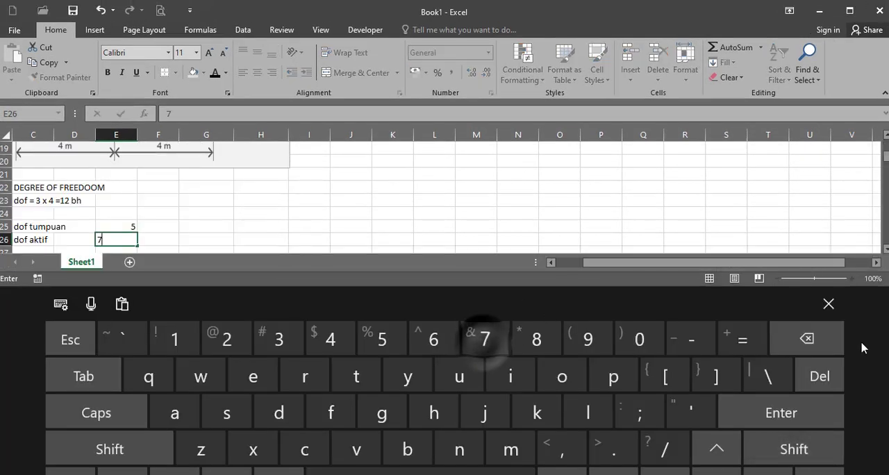
click(829, 304)
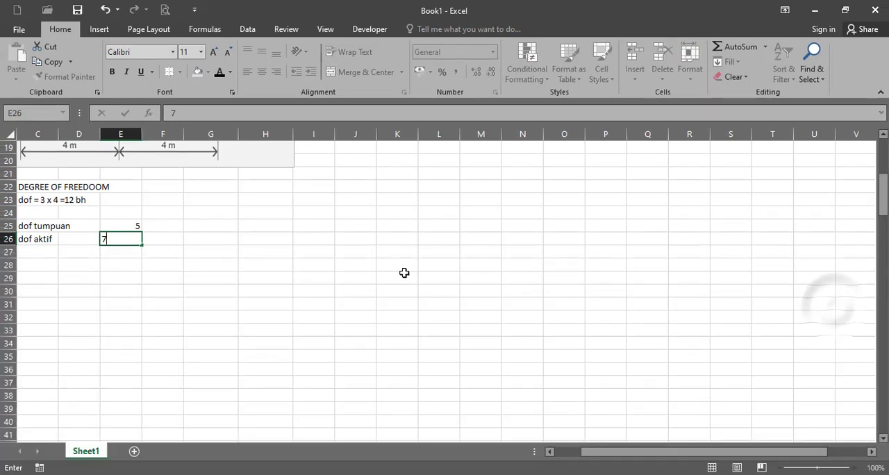
click(255, 279)
Add the second section heading with "II" in cell B29 and "PENOMORAN STRUKTUR" in cell C29
drag(598, 452, 571, 452)
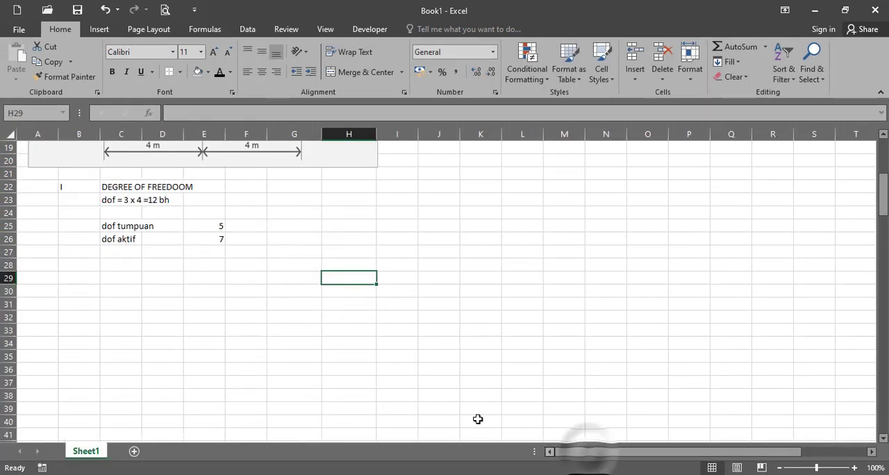
scroll(198, 322, up, 1)
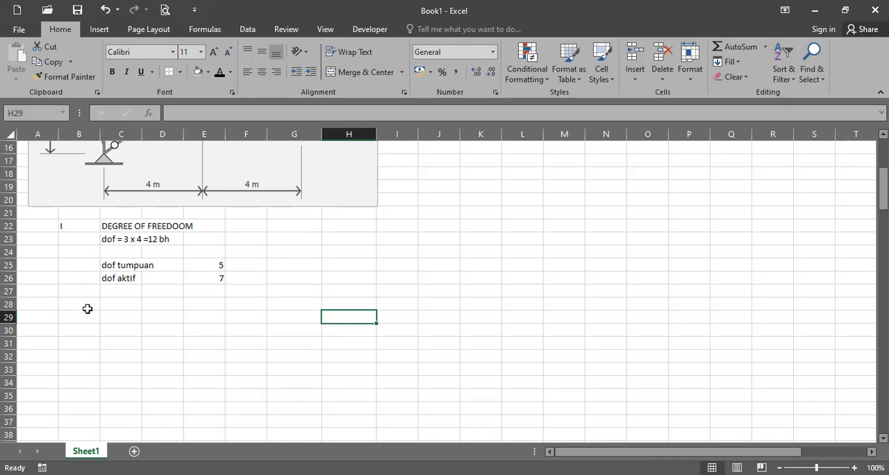
scroll(88, 309, up, 2)
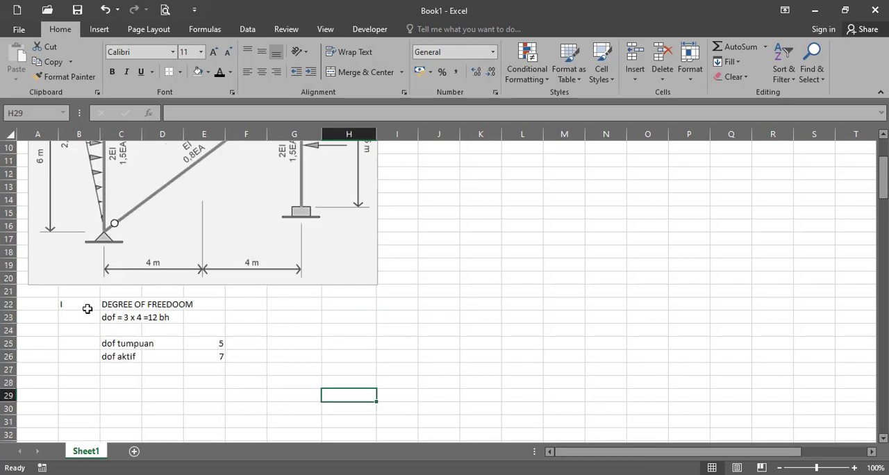
scroll(89, 310, up, 2)
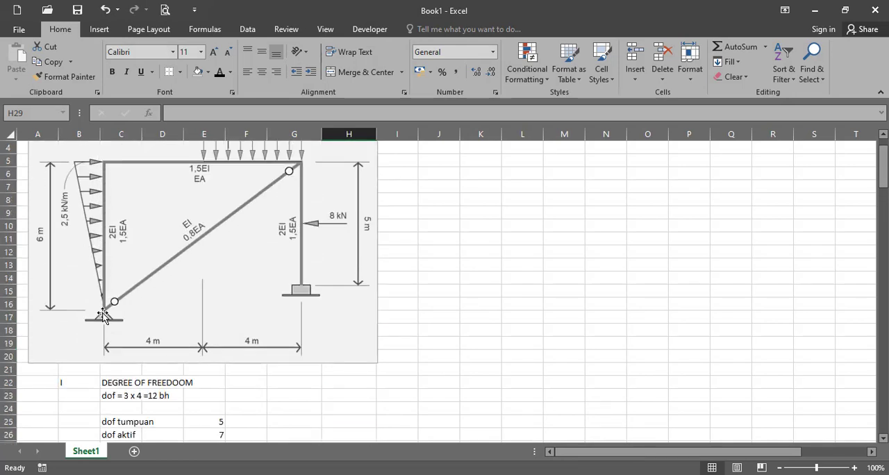
scroll(104, 323, down, 2)
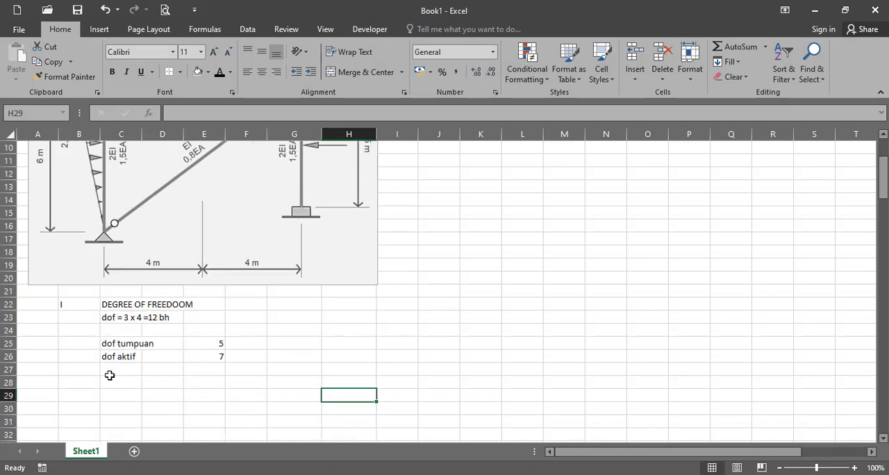
scroll(94, 342, down, 2)
click(86, 312)
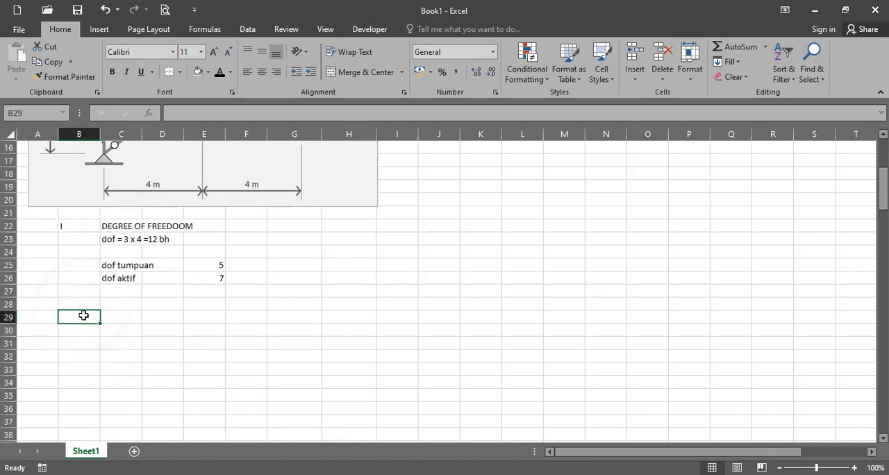
text(II)
key(Tab)
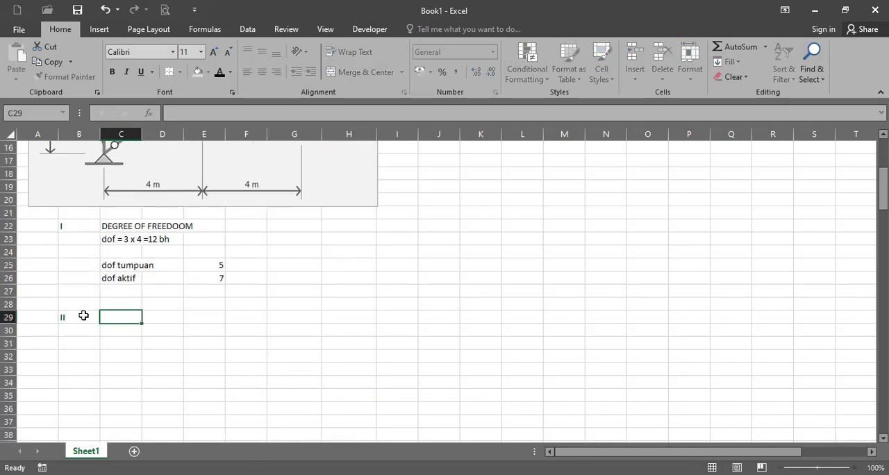
text(PEN)
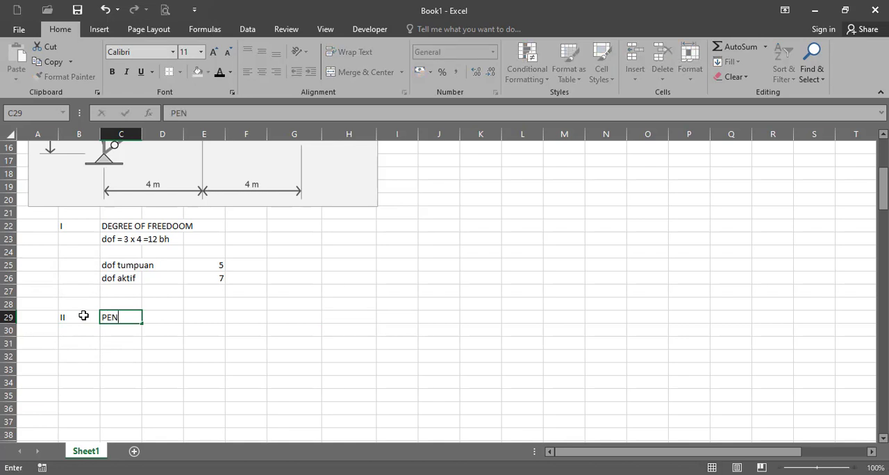
text(OMORAN S)
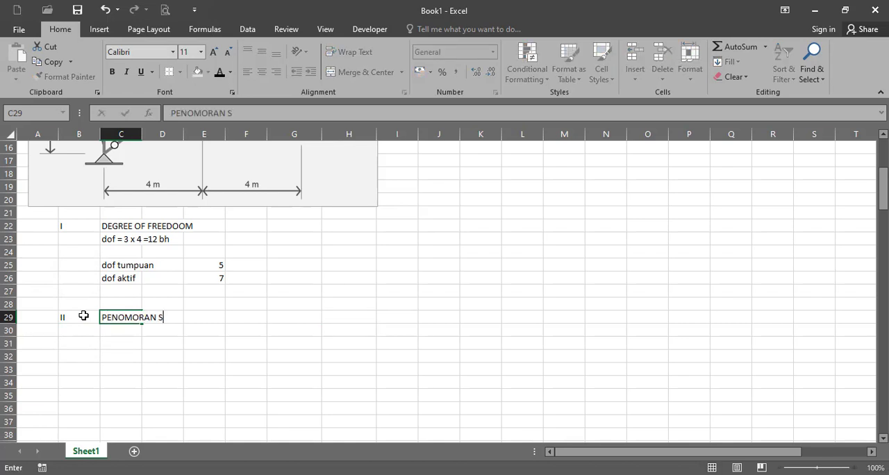
text(TRUKTUR)
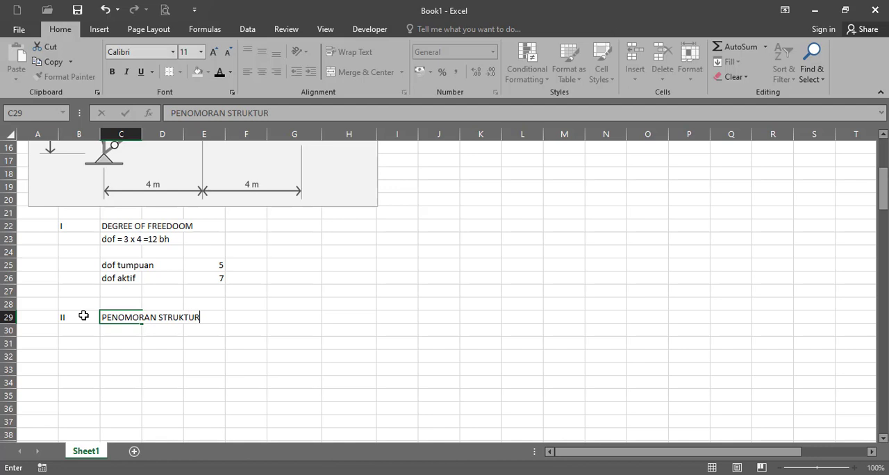
key(Return)
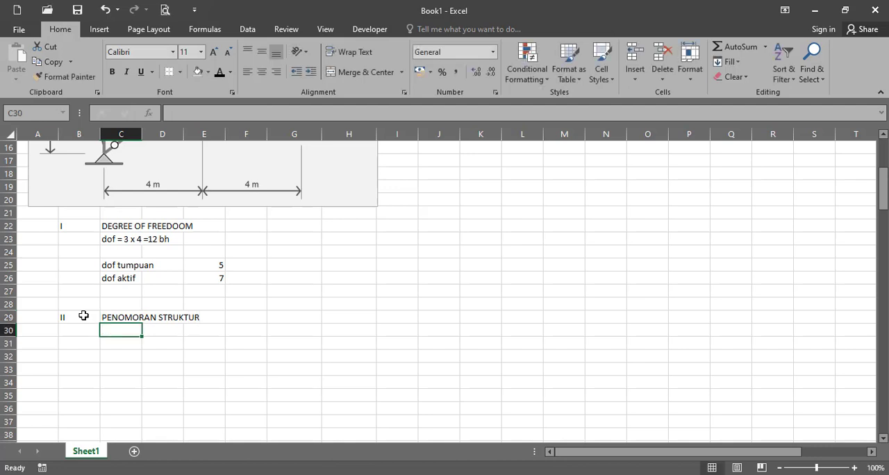
Paste the frame structure diagram for the PENOMORAN STRUKTUR section into the sheet
key(ctrl+v)
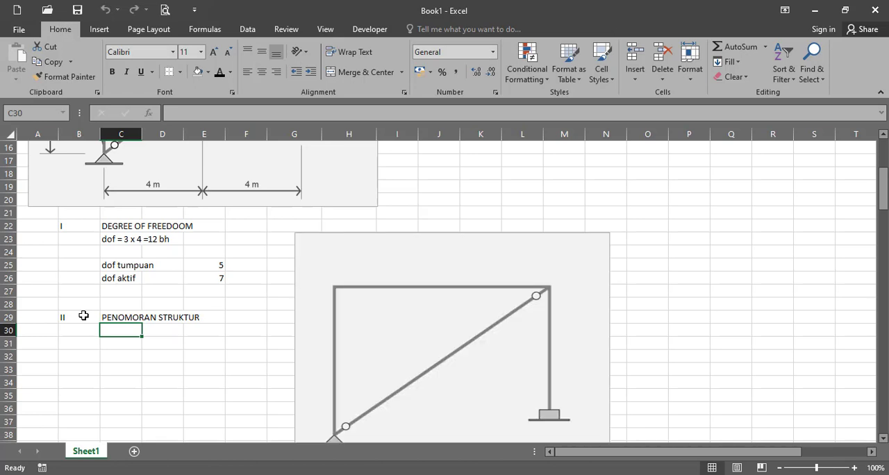
scroll(83, 316, down, 1)
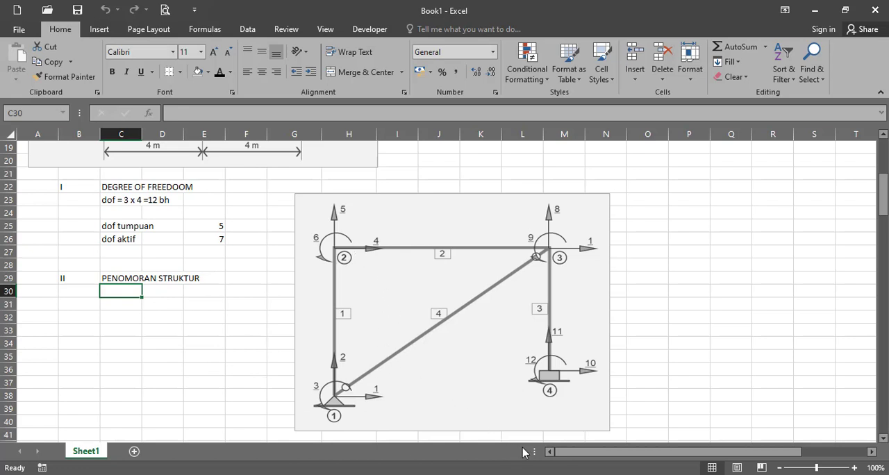
Enter the table headings "ELEMEN", "AWAL" and "AKHIR" in cells P26, Q26 and R26 beside the structure diagram
drag(571, 457, 640, 464)
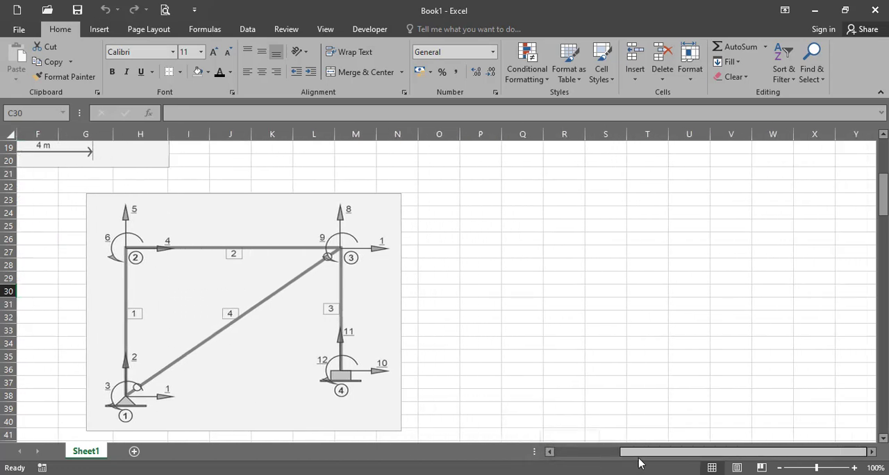
click(871, 453)
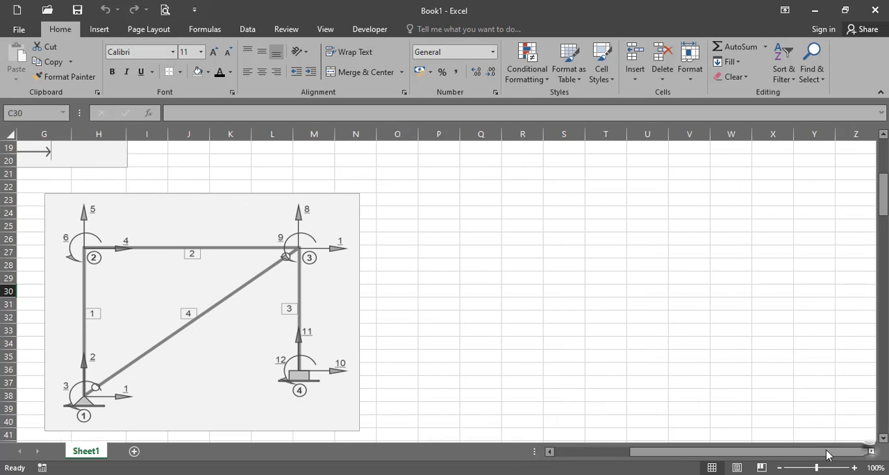
click(439, 241)
text(ELEME)
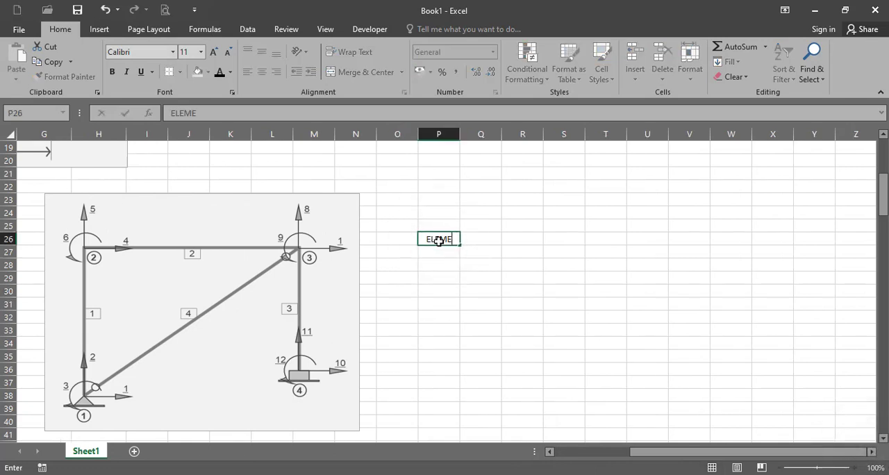
text(N)
key(Return)
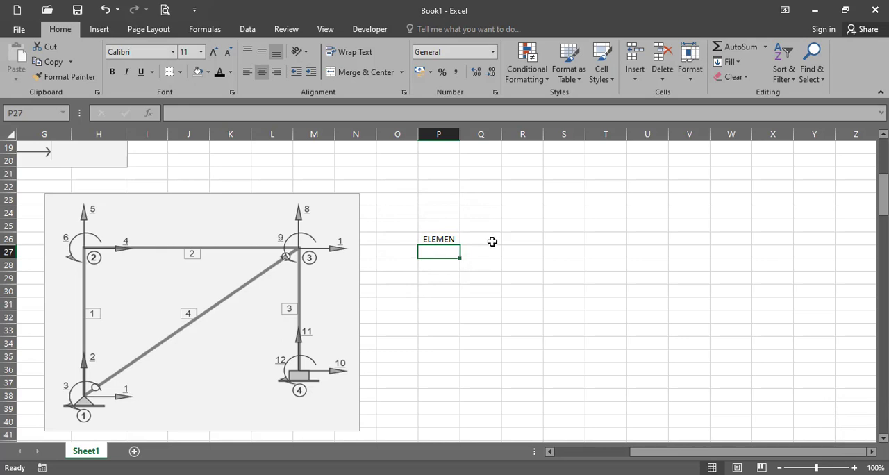
click(492, 241)
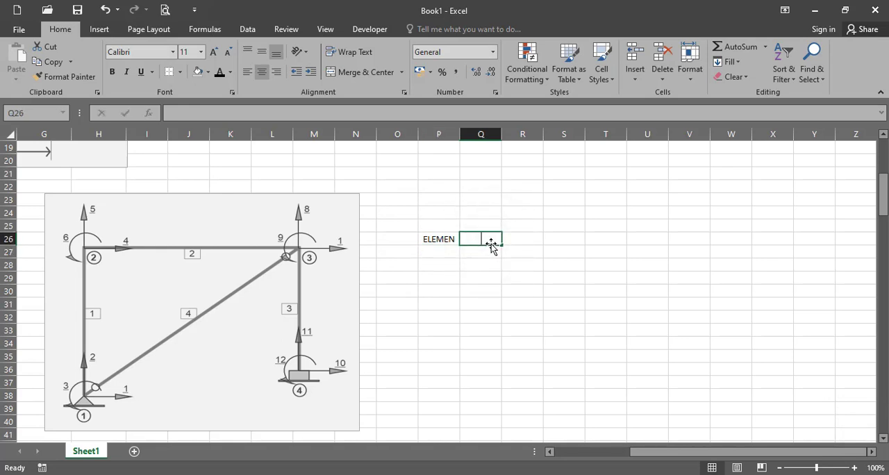
text(AWA)
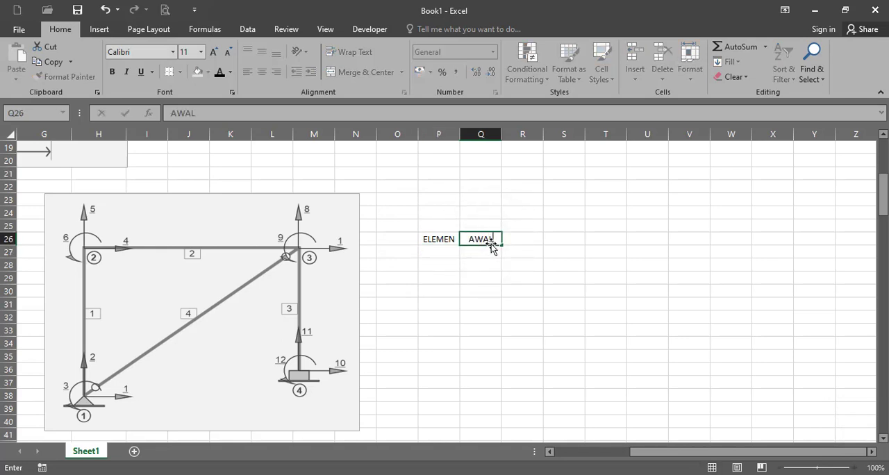
text(L)
key(Tab)
text(A)
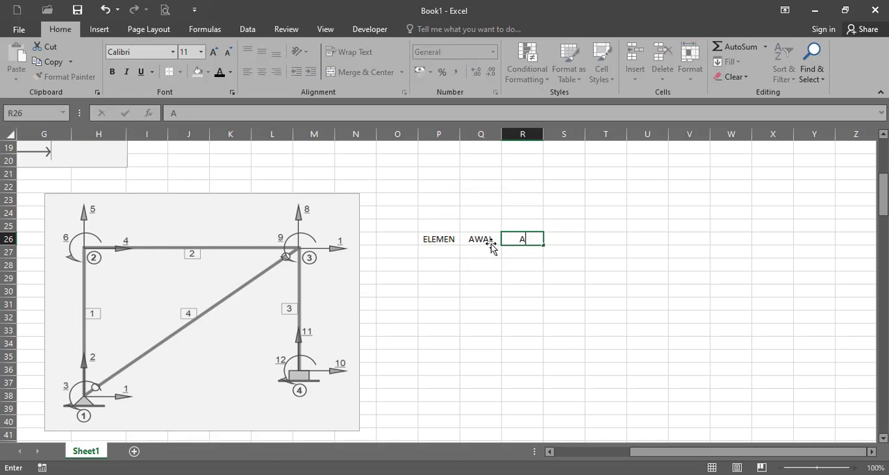
Number the elements 1 to 4 in cells P27 to P30 and centre-align the table range P26:R30
click(450, 257)
text(1)
click(444, 276)
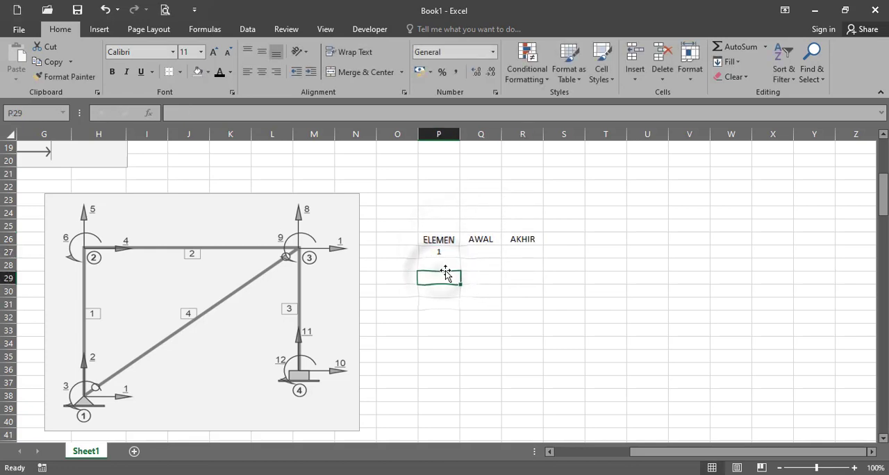
click(445, 265)
text(2)
key(Return)
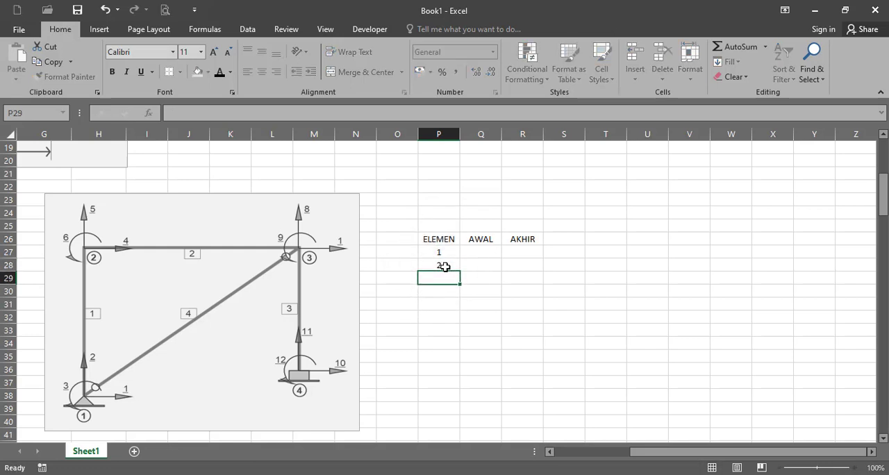
text(3)
key(Return)
text(4)
key(Return)
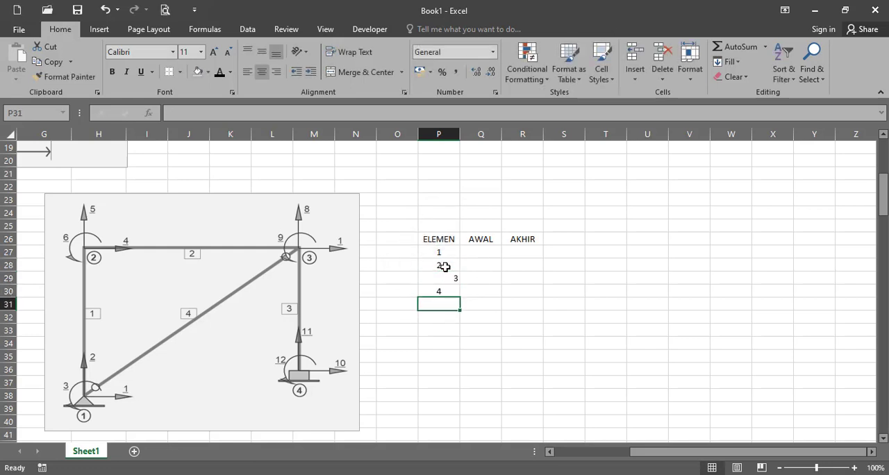
drag(453, 242, 523, 292)
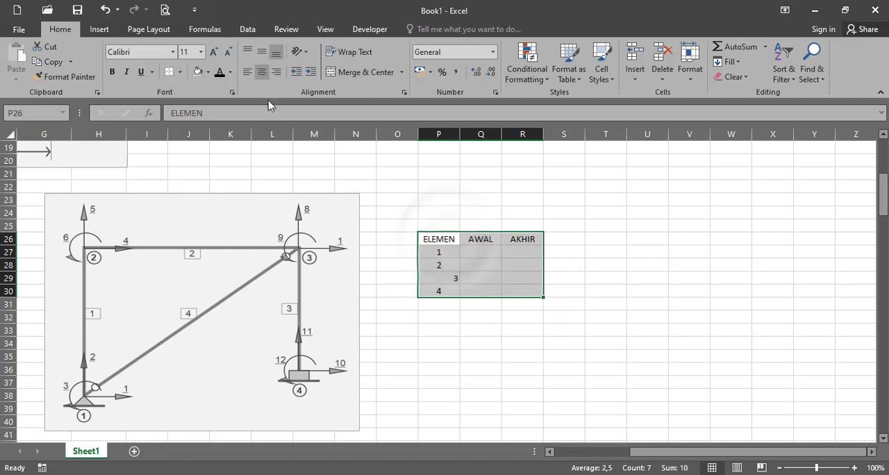
click(259, 73)
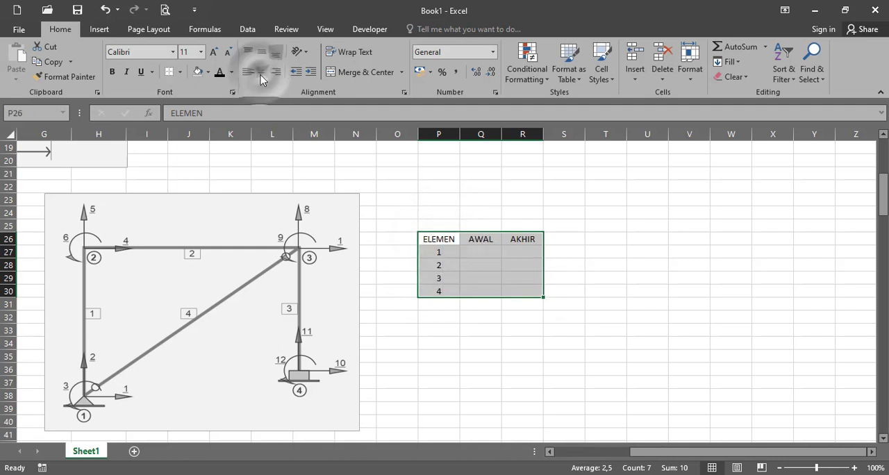
Enter the AWAL and AKHIR nodes for the first two elements: 1 and 2 for element 1, 2 and 3 for element 2
click(462, 253)
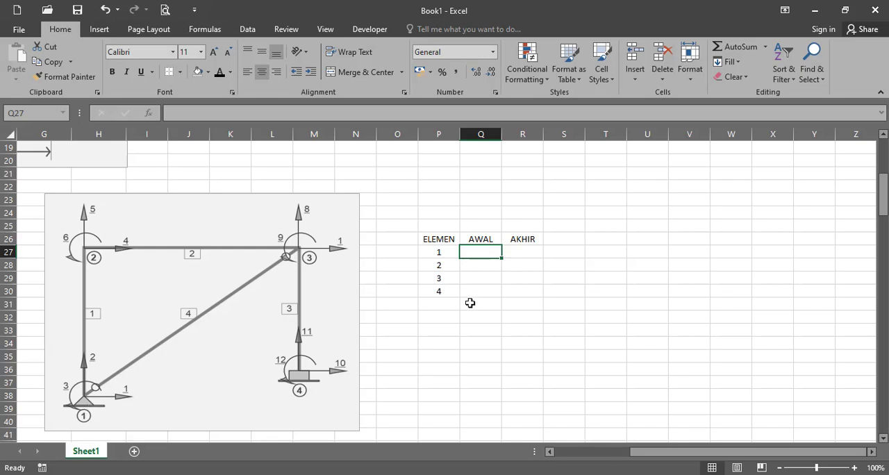
text(1)
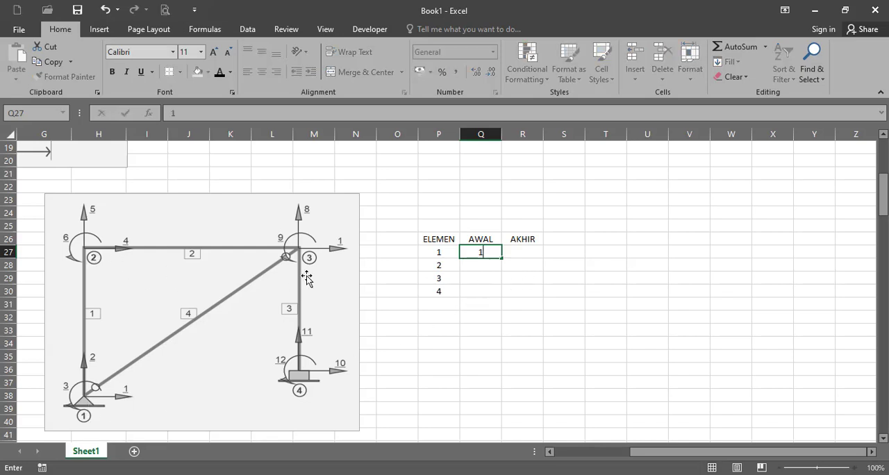
click(524, 253)
text(2)
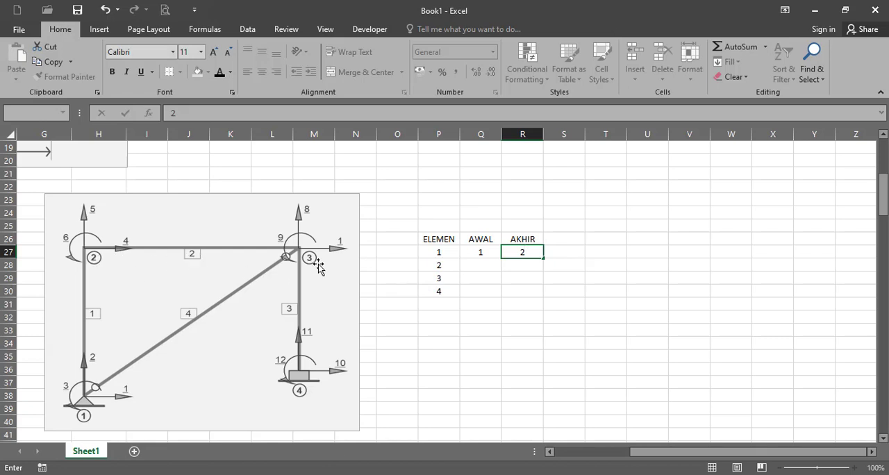
click(493, 267)
text(2)
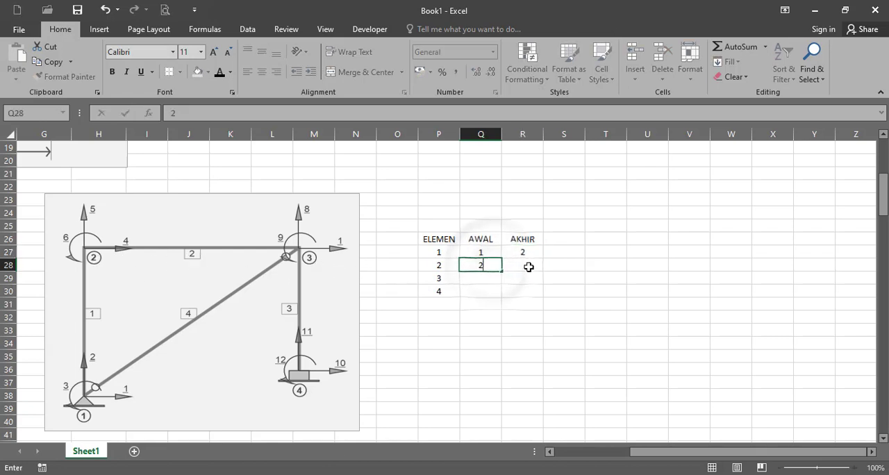
click(522, 265)
text(3)
Enter the AWAL and AKHIR nodes for the last two elements: 3 and 4 for element 3, 1 and 3 for element 4
click(483, 278)
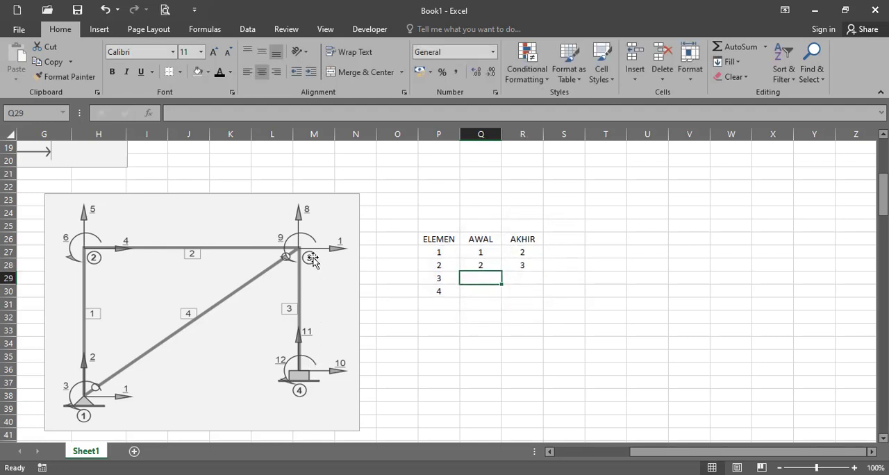
text(3)
click(511, 278)
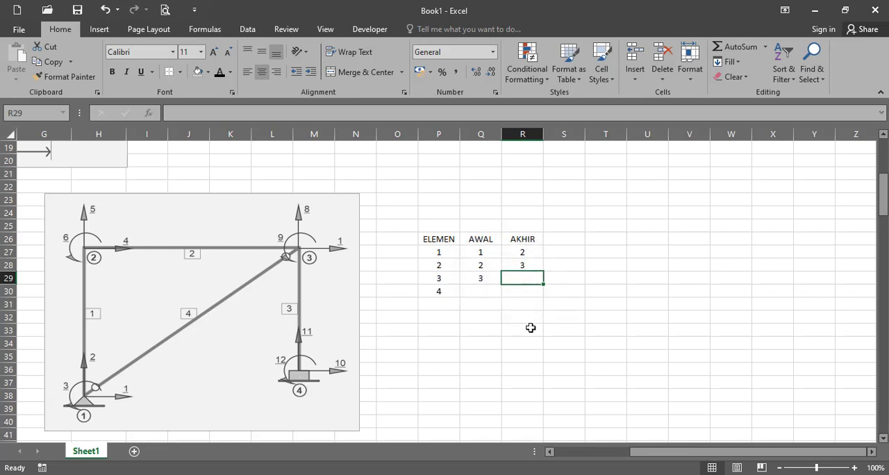
text(4)
click(476, 294)
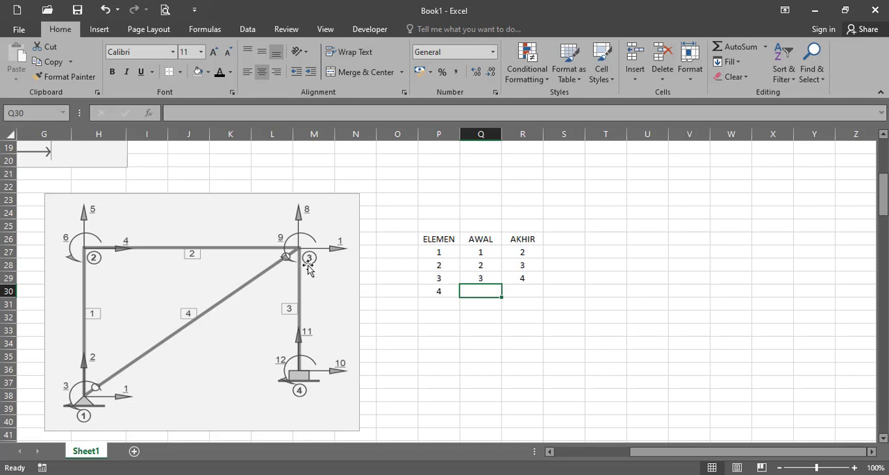
text(1)
click(530, 291)
text(3)
click(574, 315)
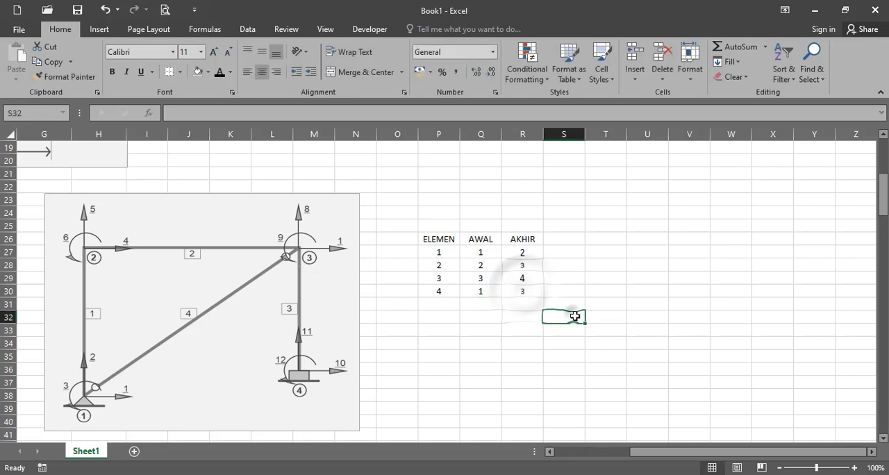
Add the displacement headings u1 and u2 in S26 and T26 and extend the series to u6 in X26
click(560, 239)
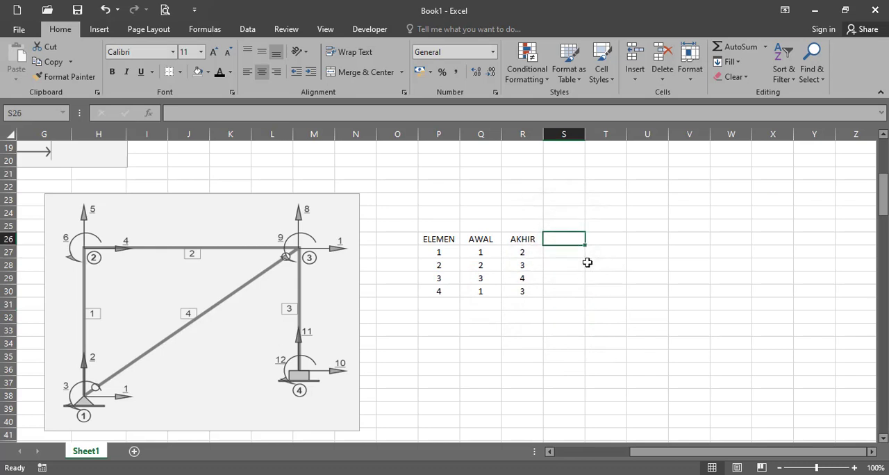
text(u1)
click(612, 244)
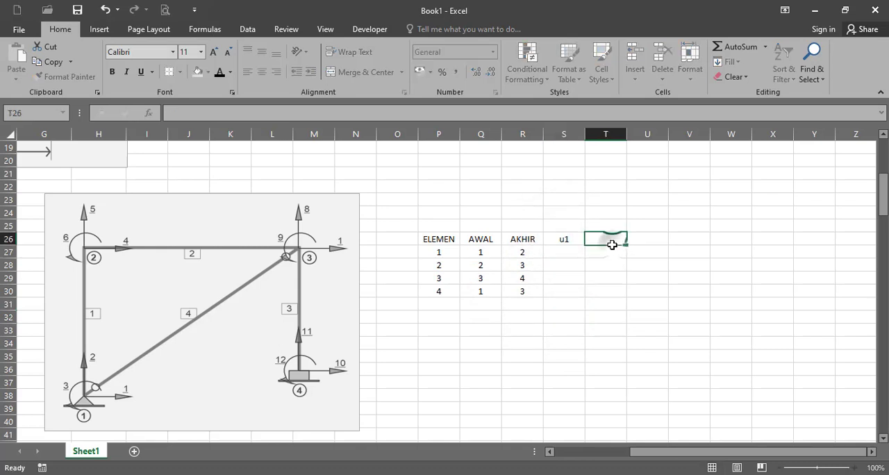
text(u2)
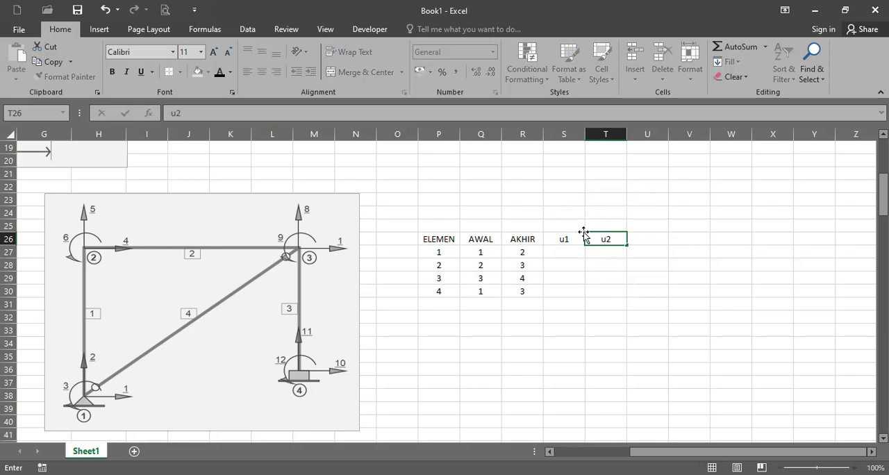
drag(555, 240, 618, 248)
click(630, 248)
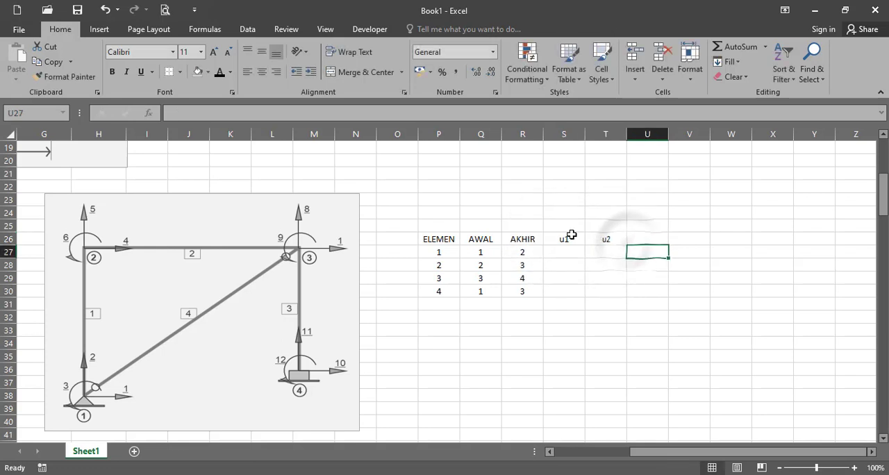
drag(565, 240, 775, 251)
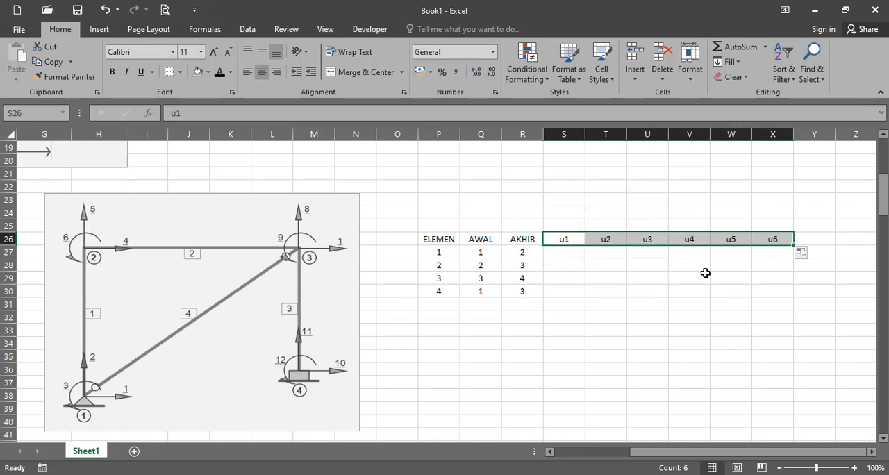
shift+click(645, 238)
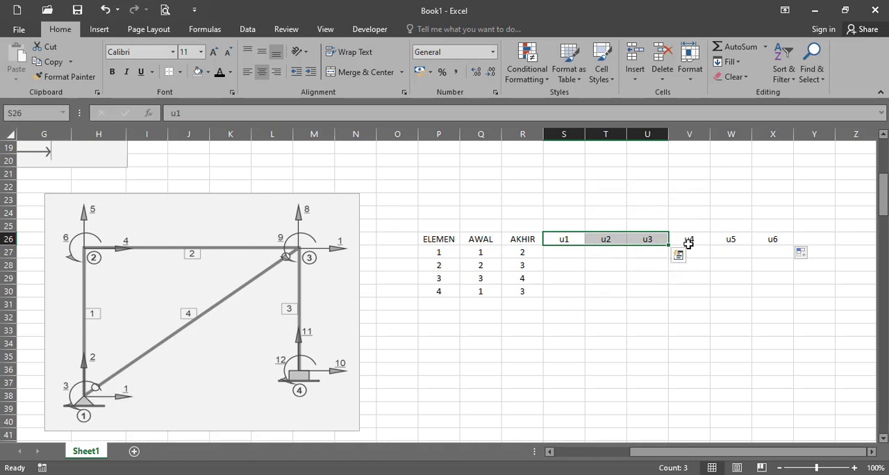
drag(687, 240, 775, 240)
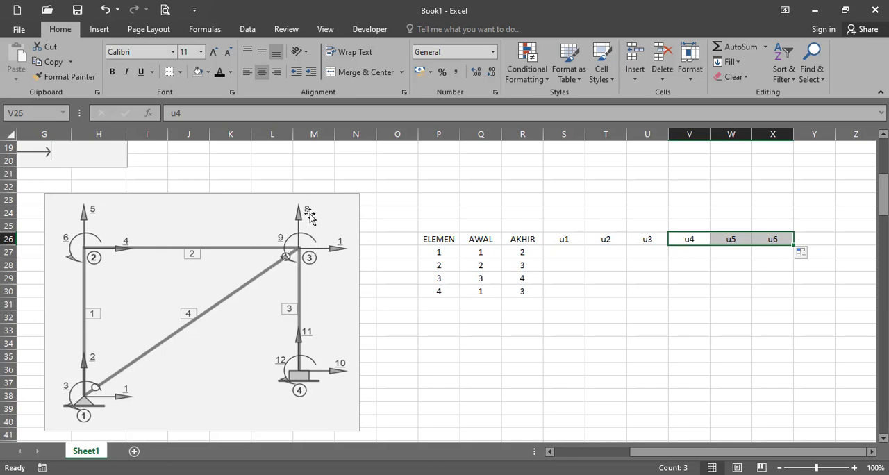
Enter element 1's start-node degrees of freedom 1, 2 and 3 under u1, u2 and u3 in S27:U27
click(580, 256)
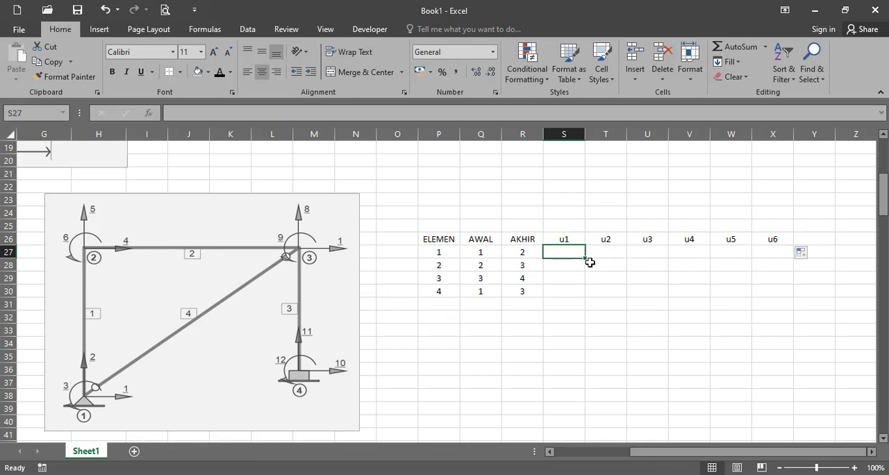
text(1)
click(610, 254)
text(2)
click(651, 256)
text(3)
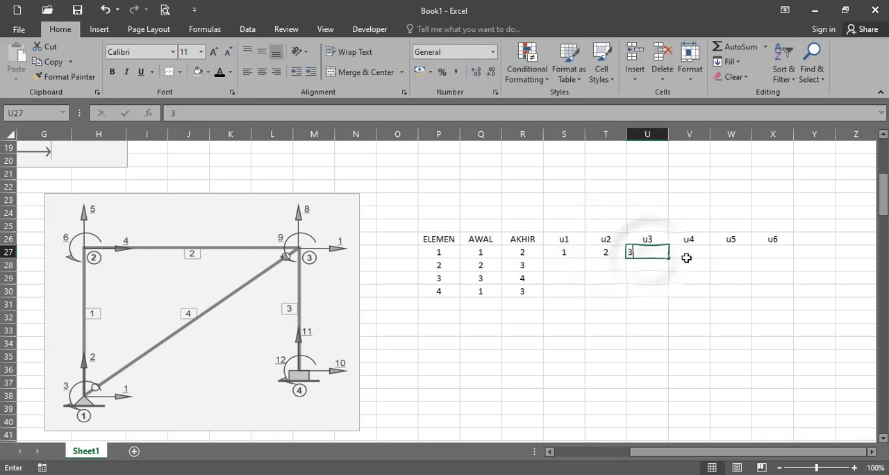
Enter element 1's end-node degrees of freedom 4, 5 and 6 in V27:X27, clearing the stray entry in X28
click(689, 256)
text(4)
click(726, 255)
text(5)
click(780, 261)
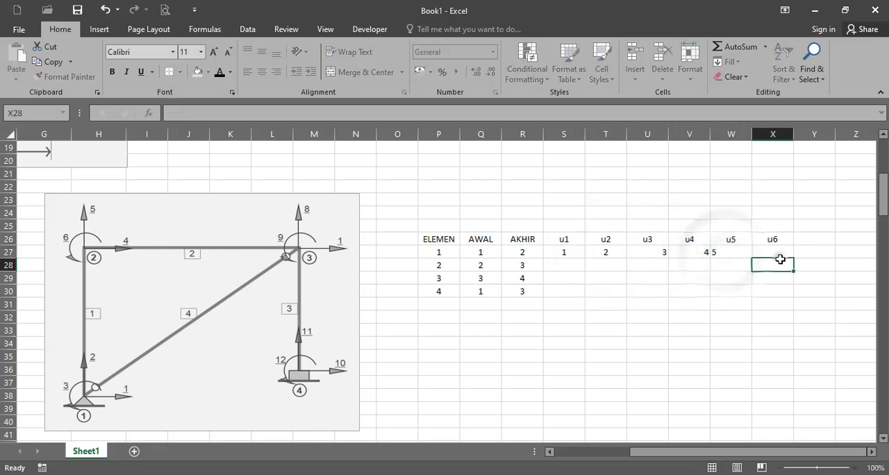
text(6)
key(Up)
text(6)
key(Return)
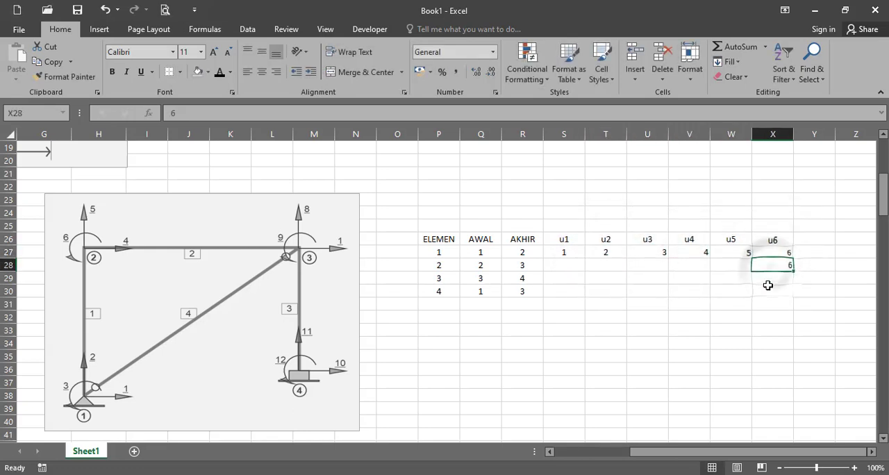
key(Delete)
Centre-align the u1 to u6 columns of the element table in range S26:X30
drag(572, 252, 764, 253)
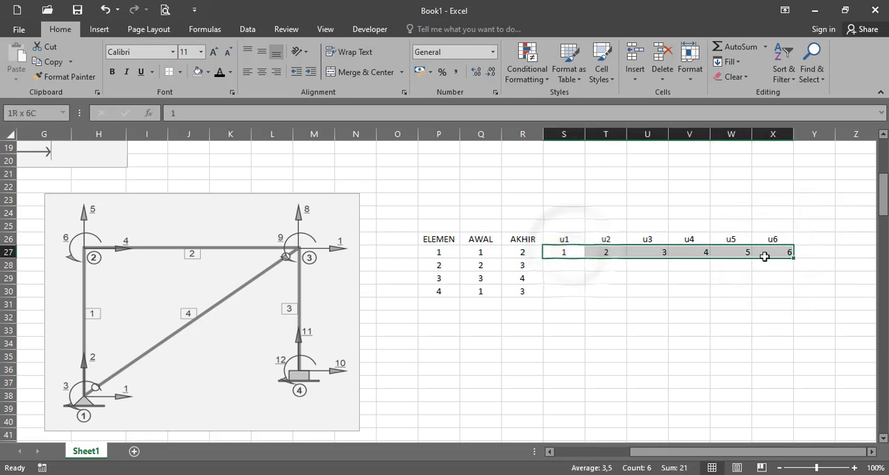
drag(564, 241, 792, 296)
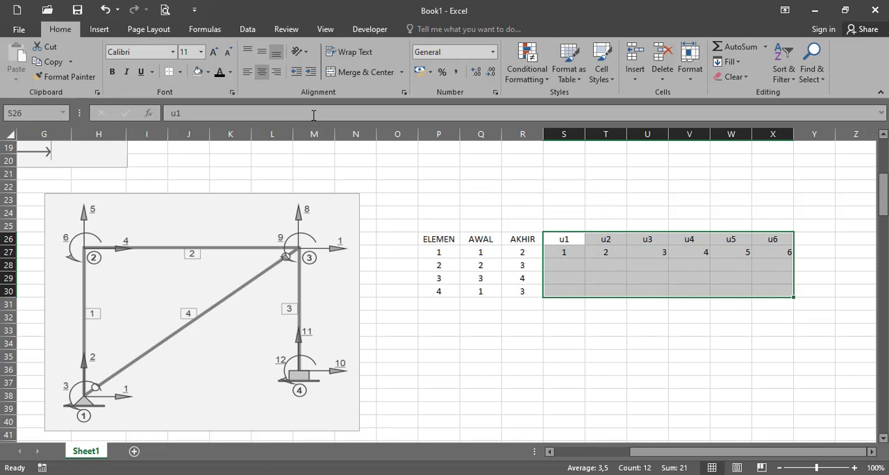
click(257, 74)
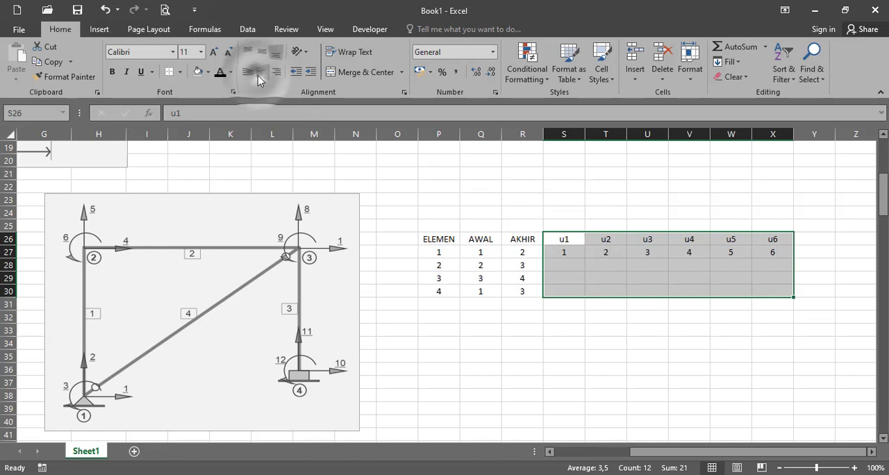
click(568, 270)
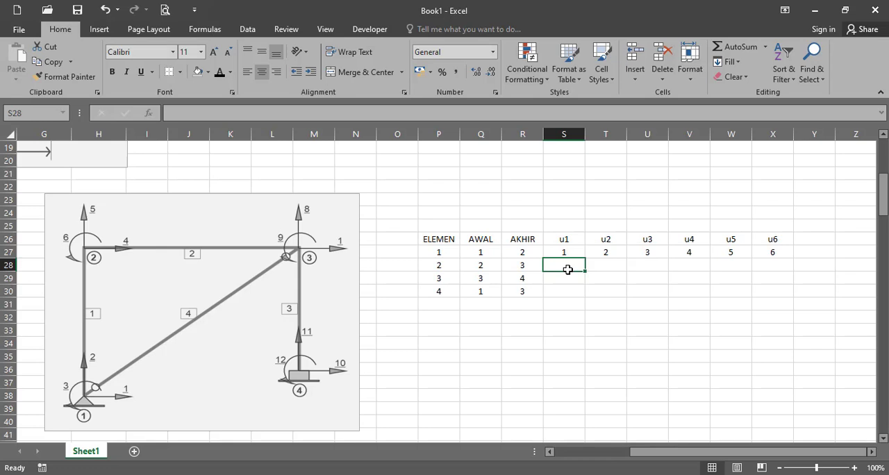
click(560, 252)
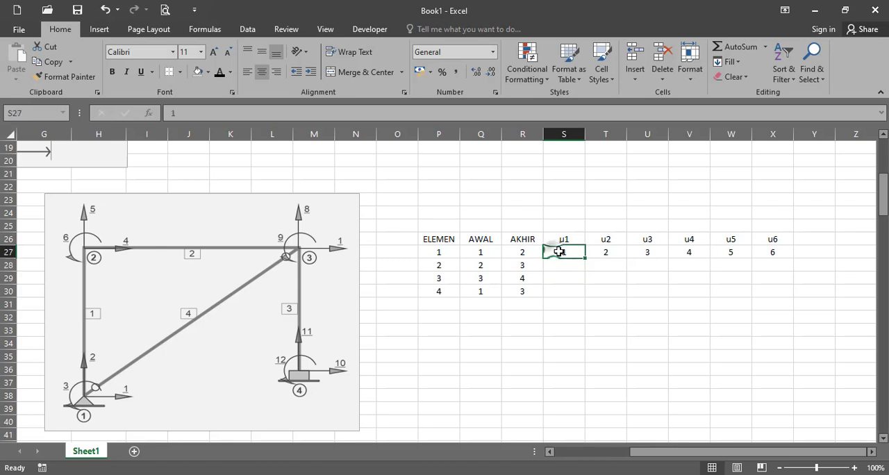
Replace element 1's u1 number in S27 with the start-node formula =3*Q27-2
text(=)
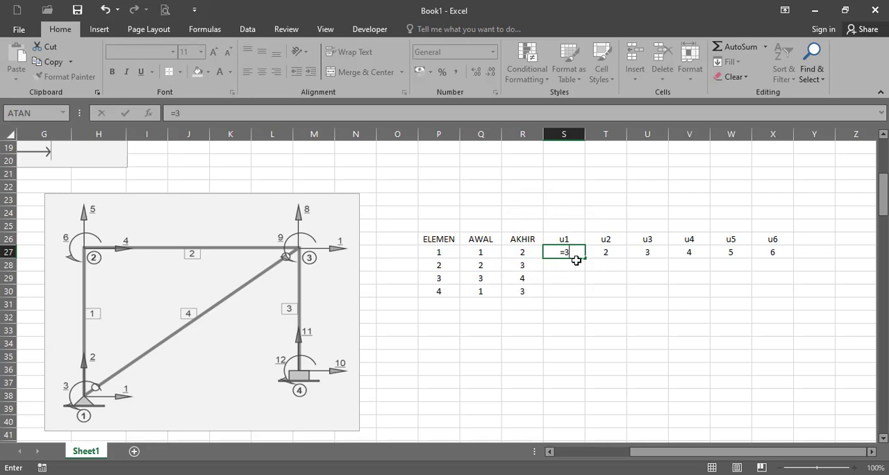
text(3*)
click(483, 251)
text(-2)
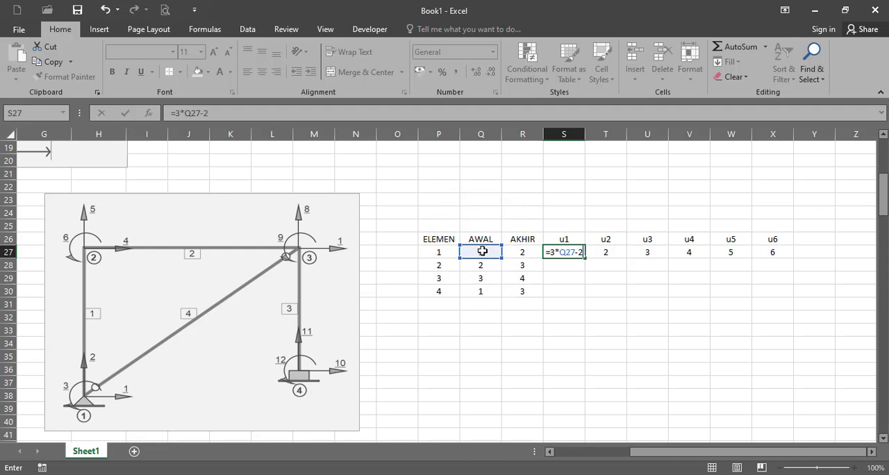
key(Return)
Replace element 1's u2 number in T27 with the start-node formula =3*Q27-1
click(604, 254)
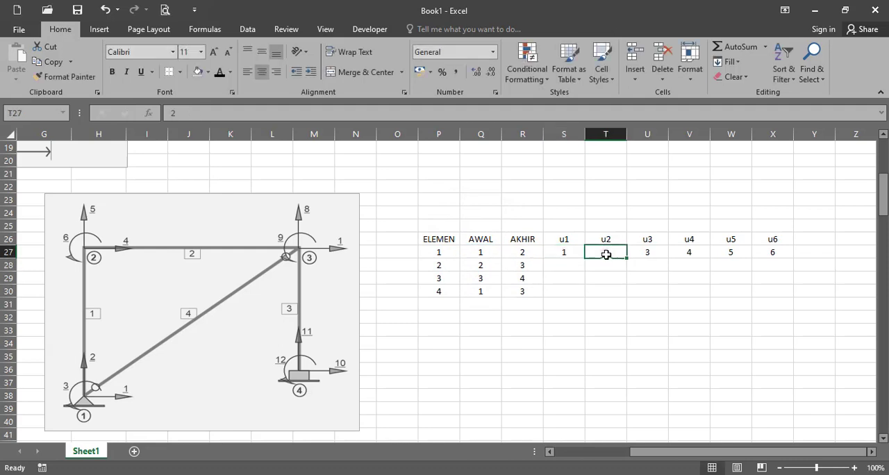
text(=)
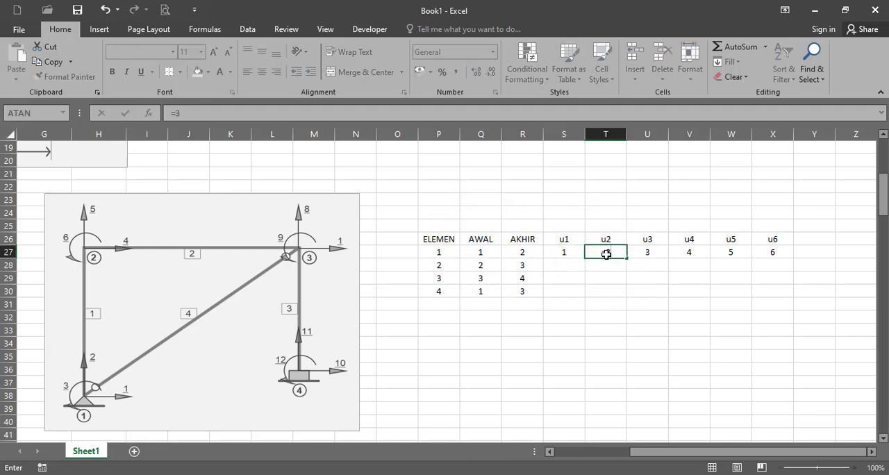
text(3*)
click(479, 253)
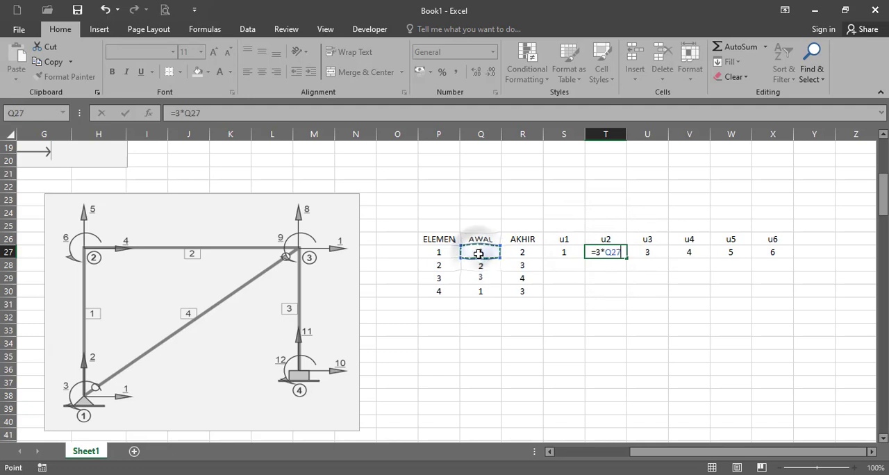
text(-1)
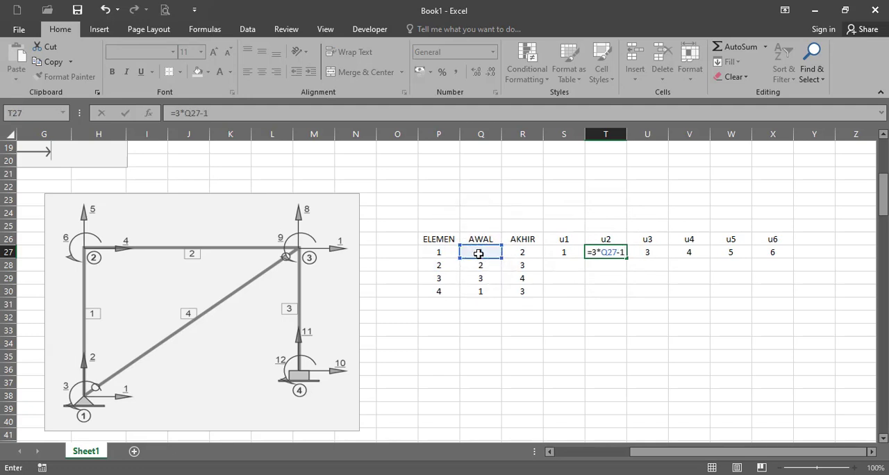
key(Return)
Replace element 1's u3 number in U27 with the start-node formula =3*Q27
click(645, 252)
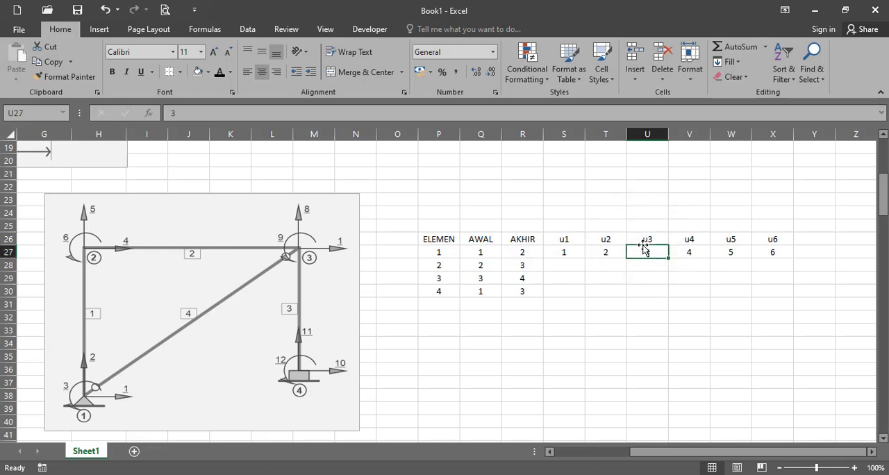
text(=)
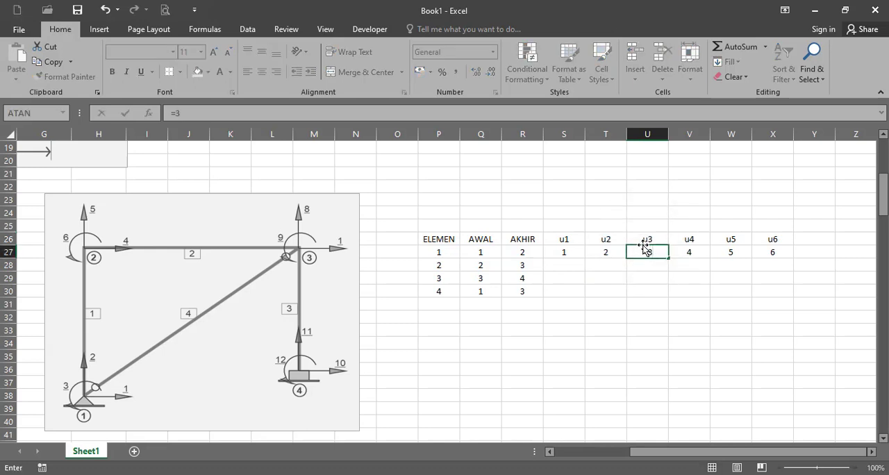
text(3*)
click(488, 252)
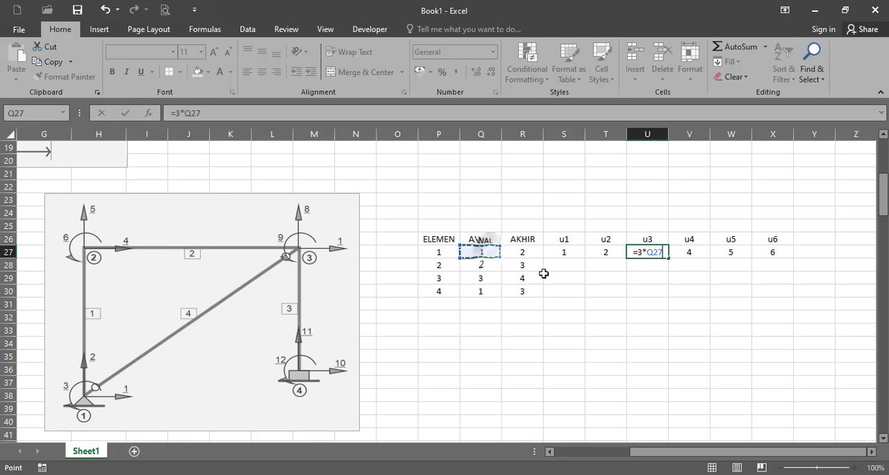
key(Return)
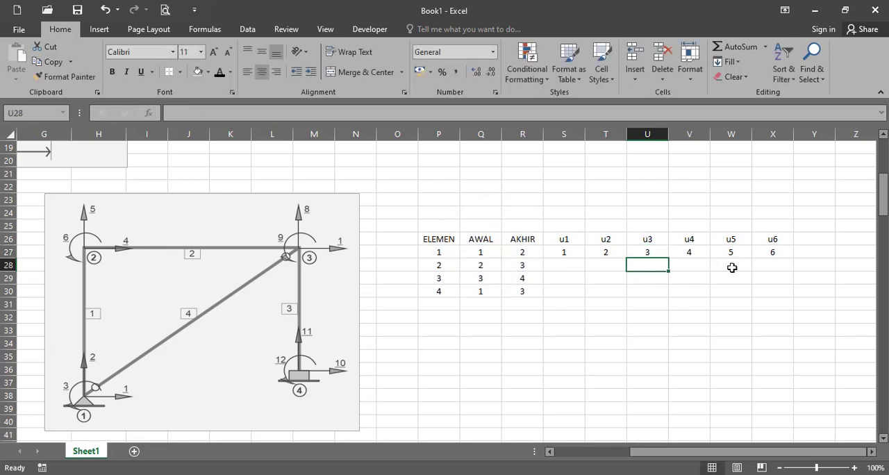
Replace element 1's u4 number in V27 with the end-node formula =3*R27-2
click(679, 257)
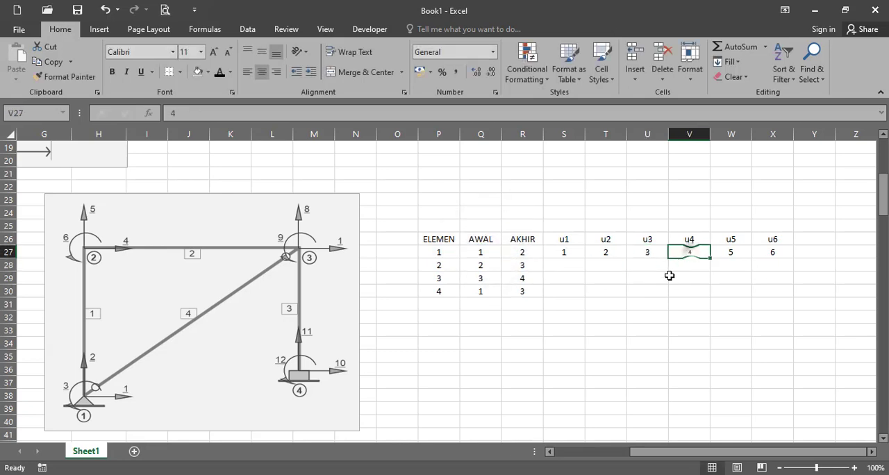
text(=)
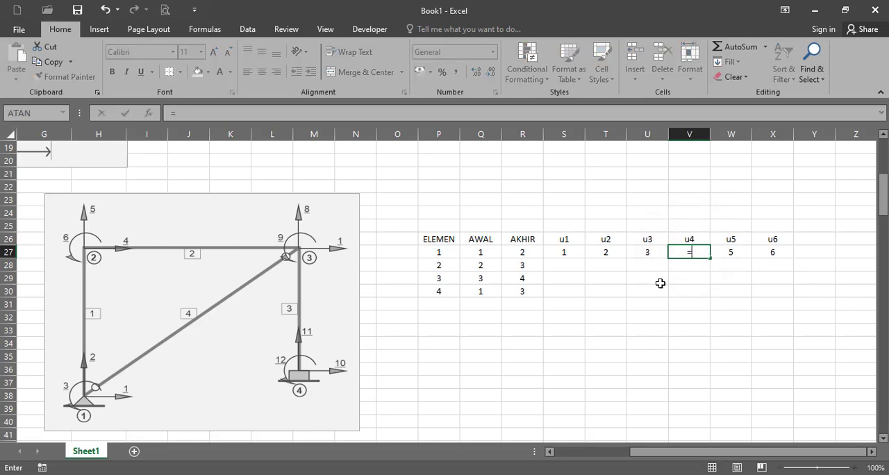
text(3*)
click(524, 254)
text(-2)
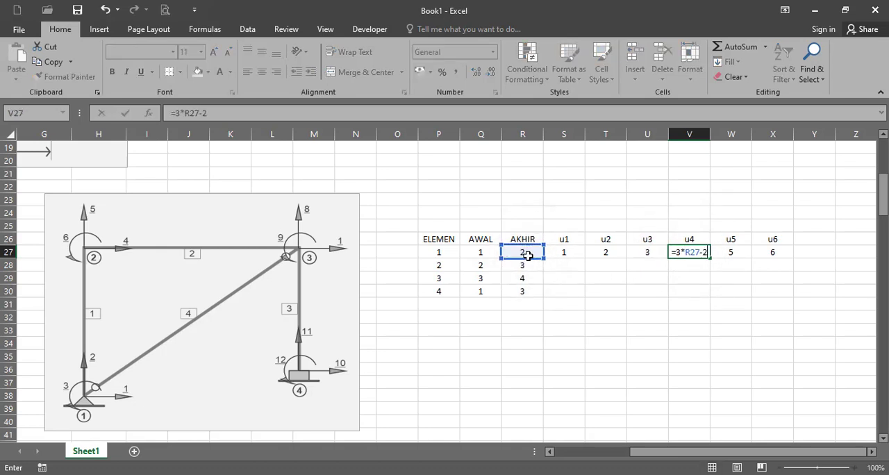
key(Return)
Replace element 1's u5 number in W27 with the end-node formula =3*R27-1
click(729, 253)
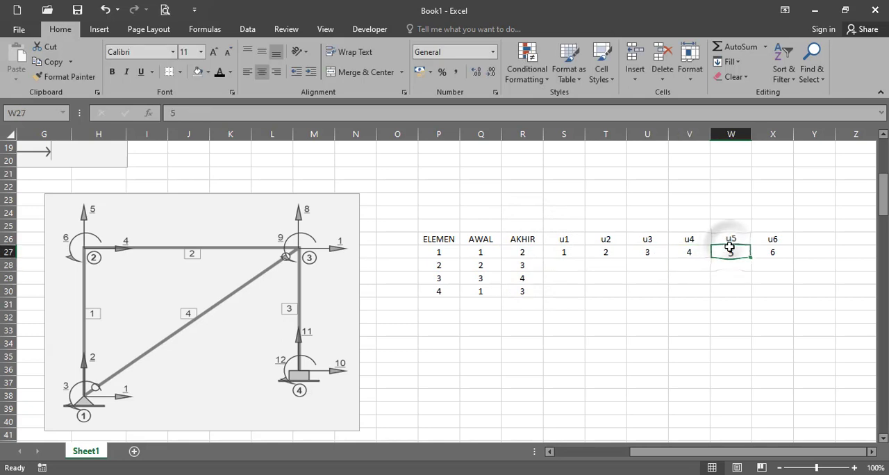
text(=)
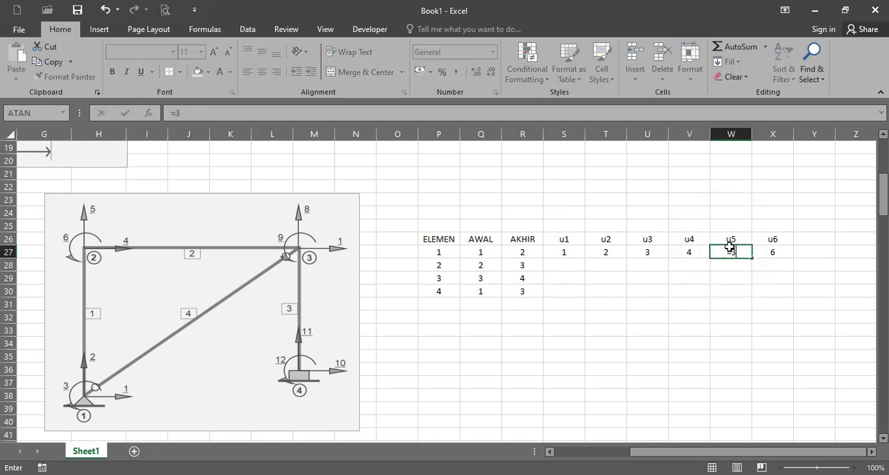
text(3*)
click(535, 252)
text(-1)
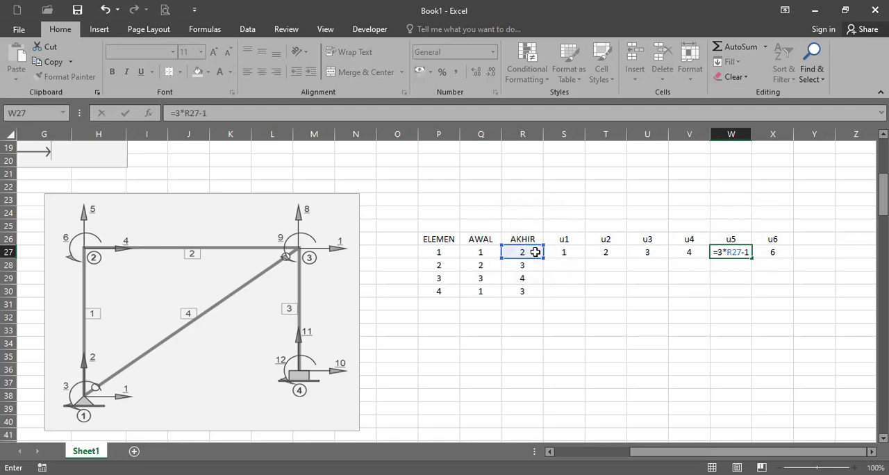
key(Return)
Replace element 1's u6 number in X27 with the end-node formula =3*R27
click(762, 251)
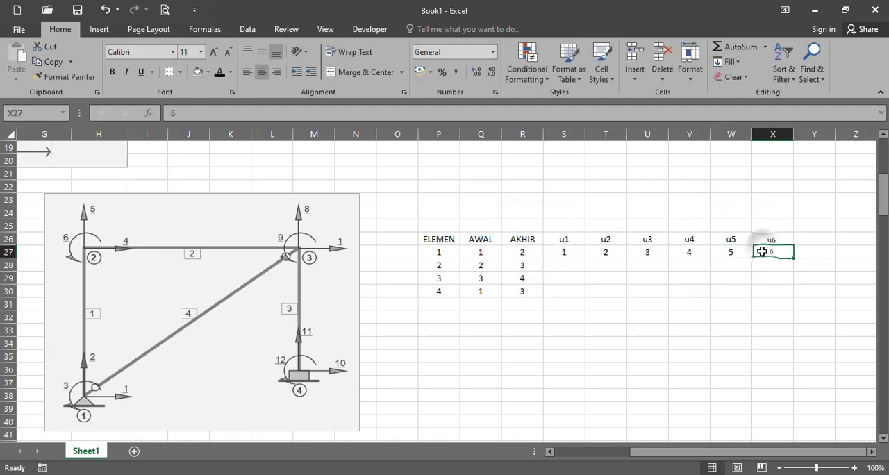
text(=)
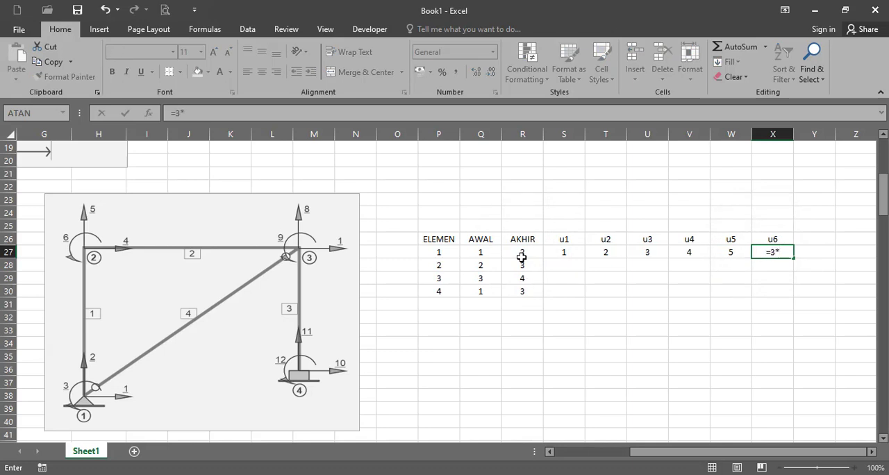
text(3*)
click(521, 257)
key(Return)
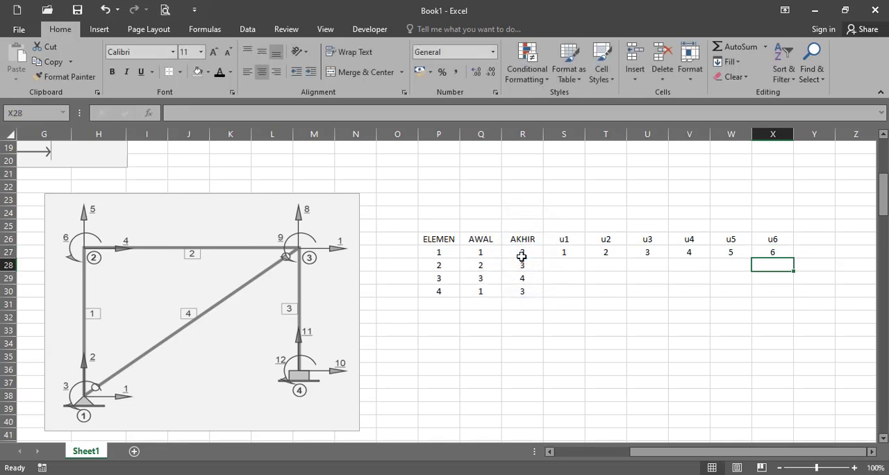
Review the u1 to u6 formulas of element 1 and the node cells they reference
click(556, 253)
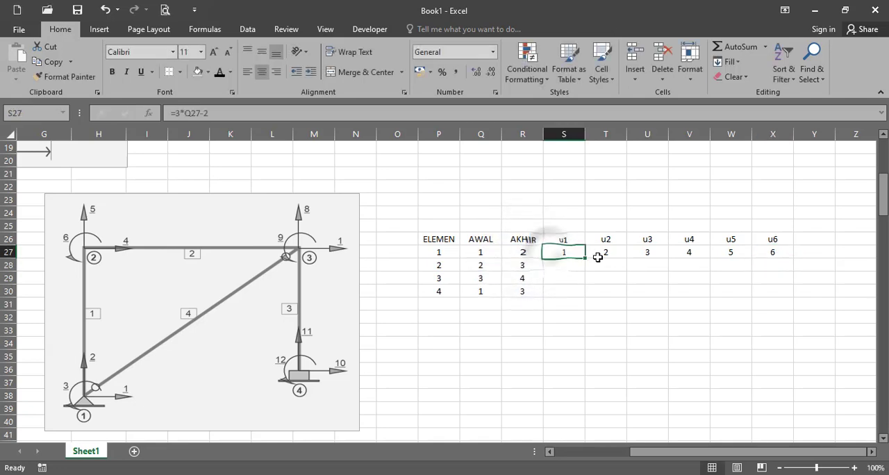
shift+click(641, 253)
click(562, 253)
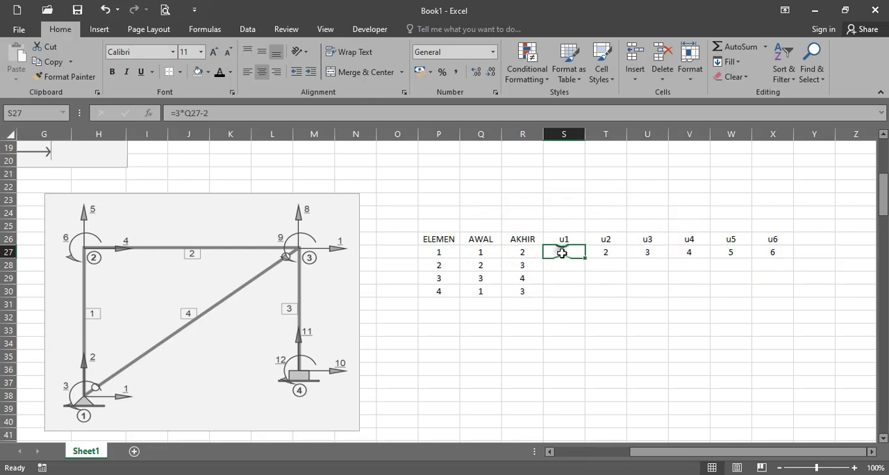
click(505, 107)
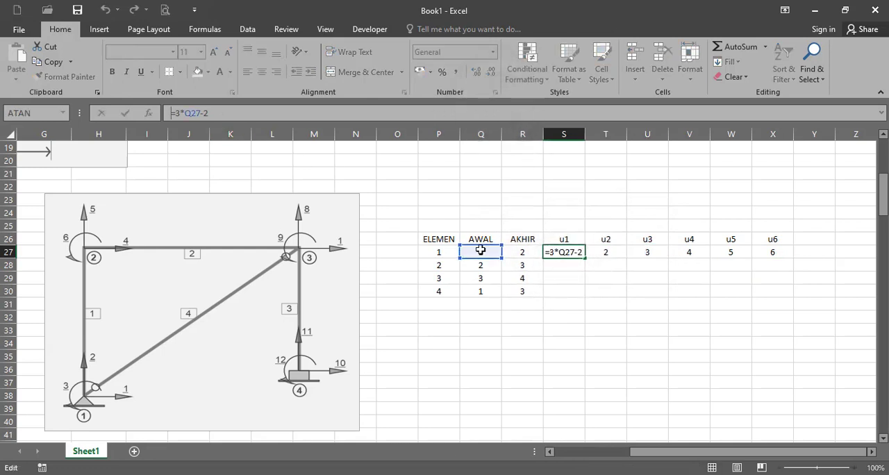
key(ctrl+Return)
click(598, 253)
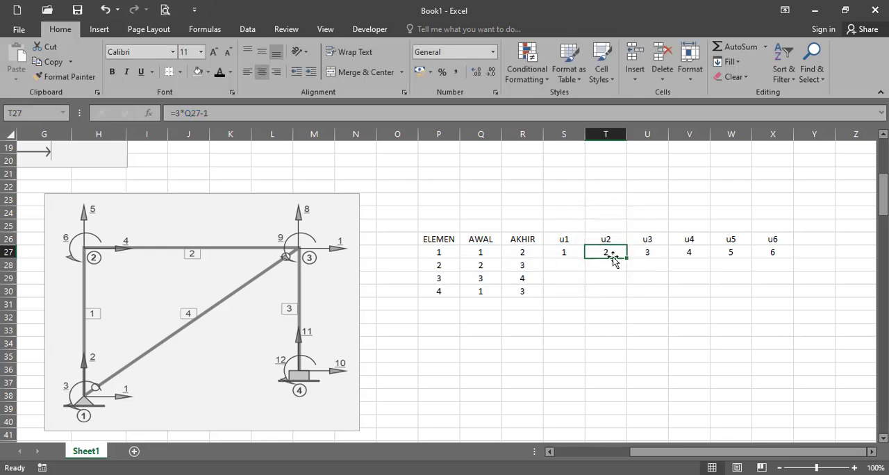
click(645, 250)
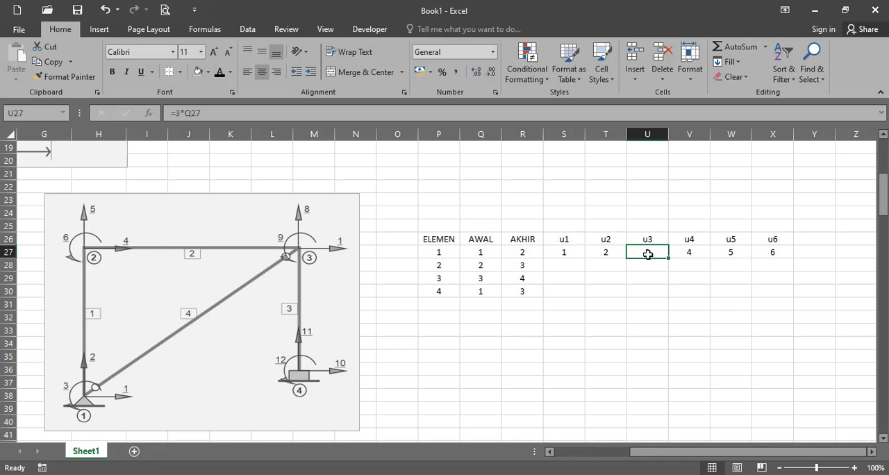
drag(703, 252, 769, 252)
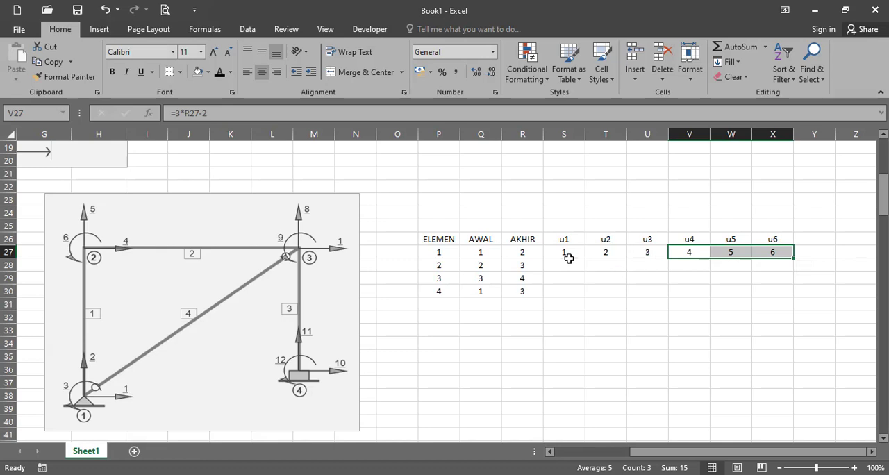
Fill the displacement formulas in S27:X27 down to row 30 for elements 2, 3 and 4
click(566, 258)
shift+click(772, 253)
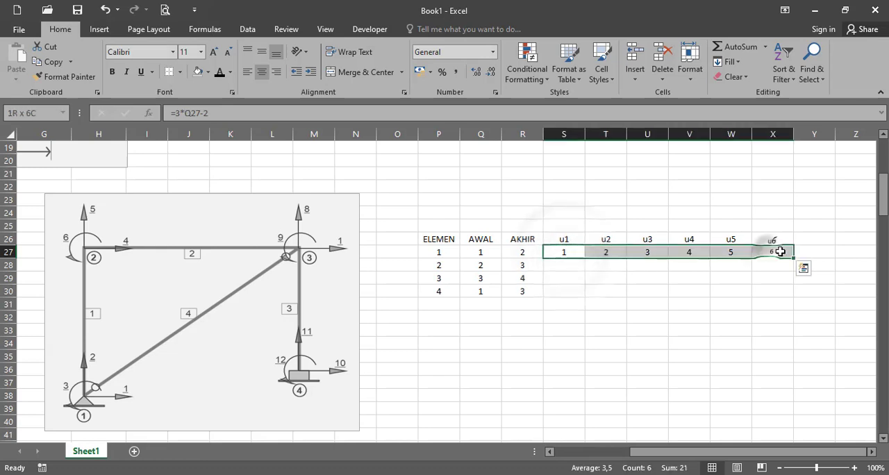
drag(796, 259, 787, 299)
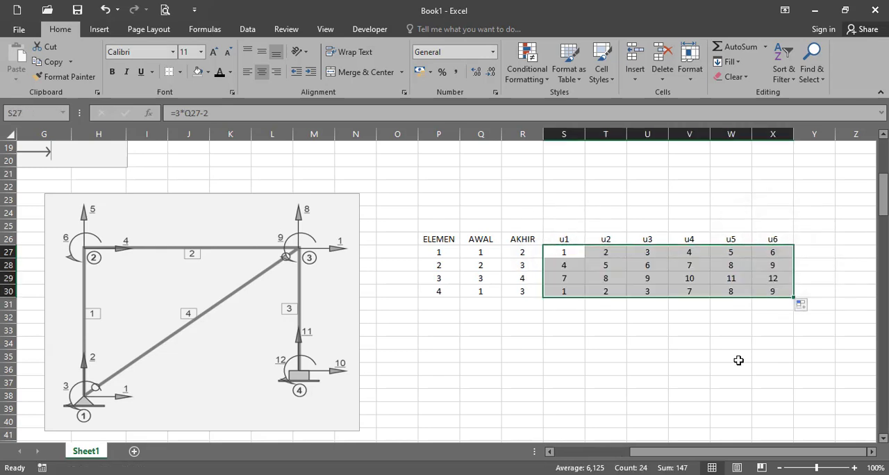
click(571, 253)
shift+click(783, 253)
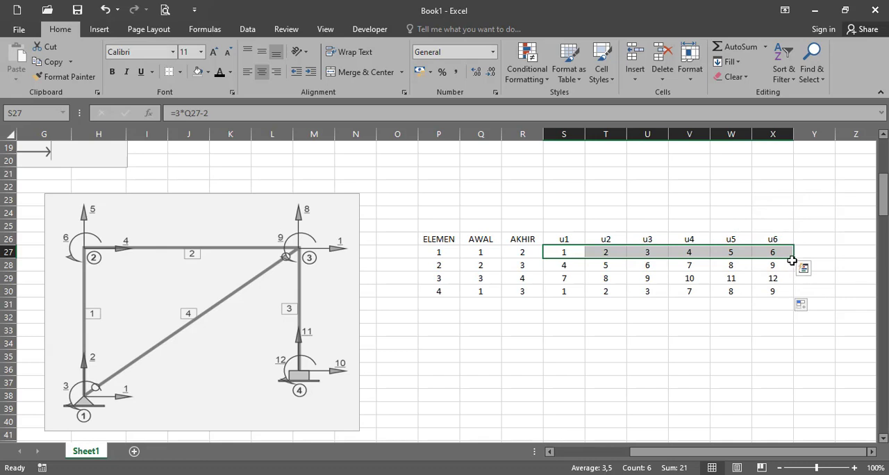
drag(794, 260, 797, 295)
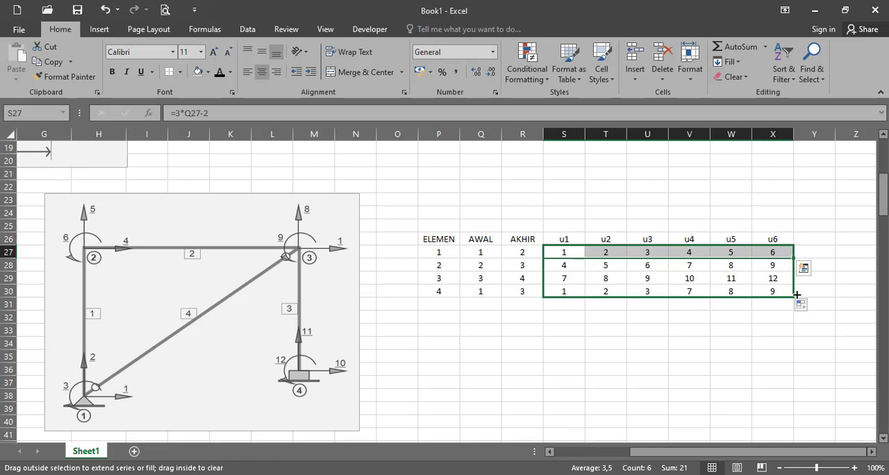
drag(797, 294, 797, 295)
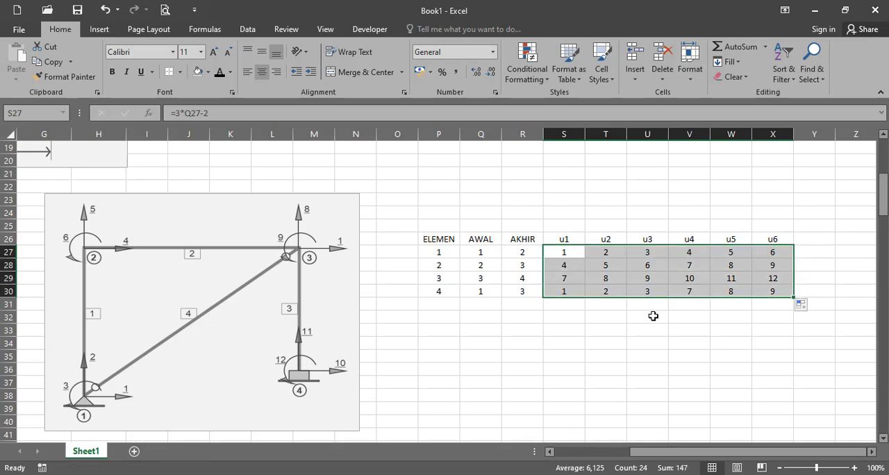
Check the displacement numbers of elements 2, 3 and 4 in the element table against the numbered frame diagram
drag(571, 265, 644, 267)
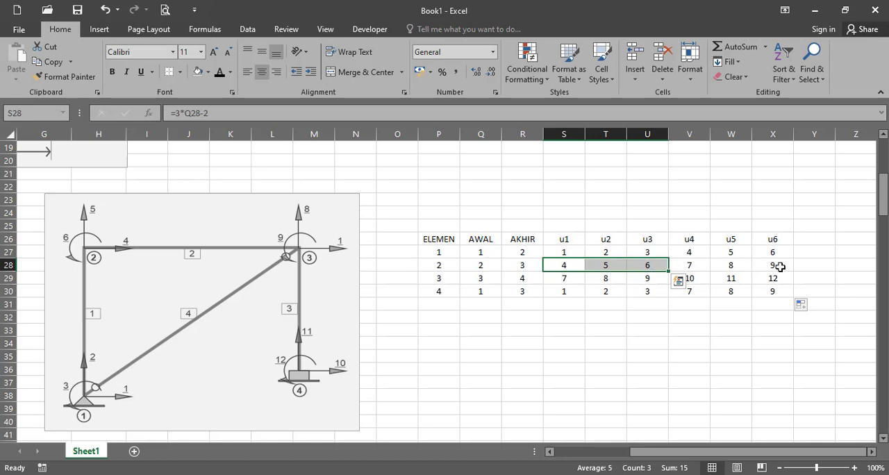
drag(565, 279, 773, 280)
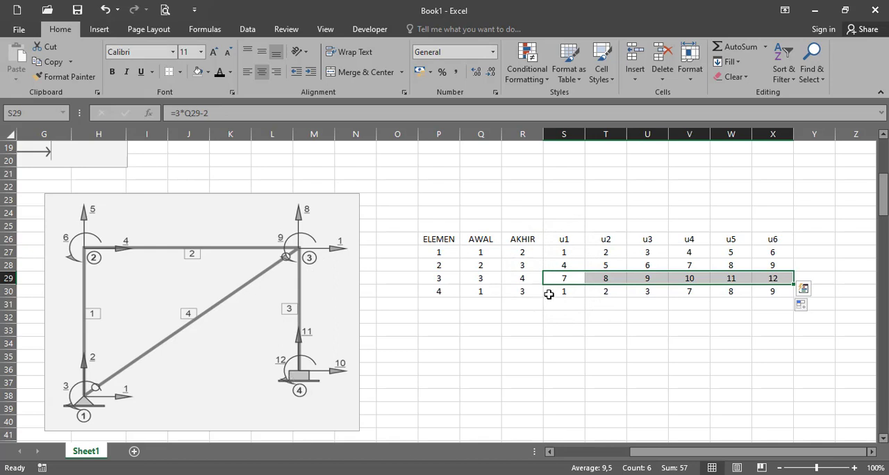
drag(549, 295, 639, 292)
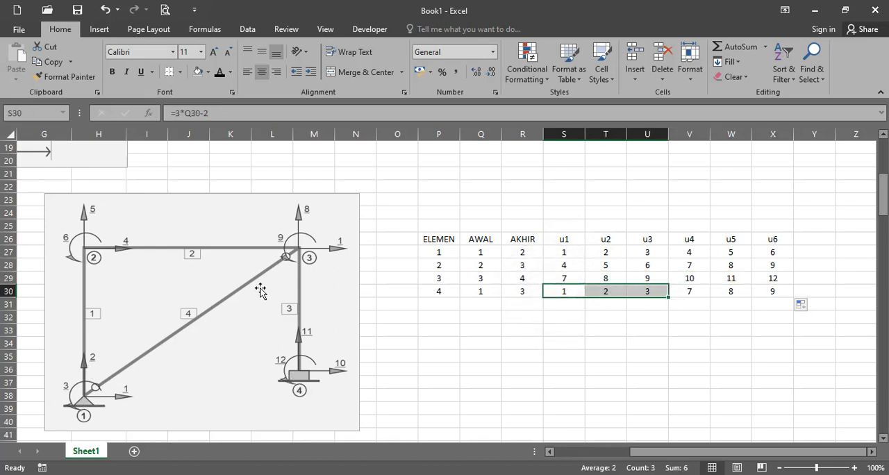
click(512, 314)
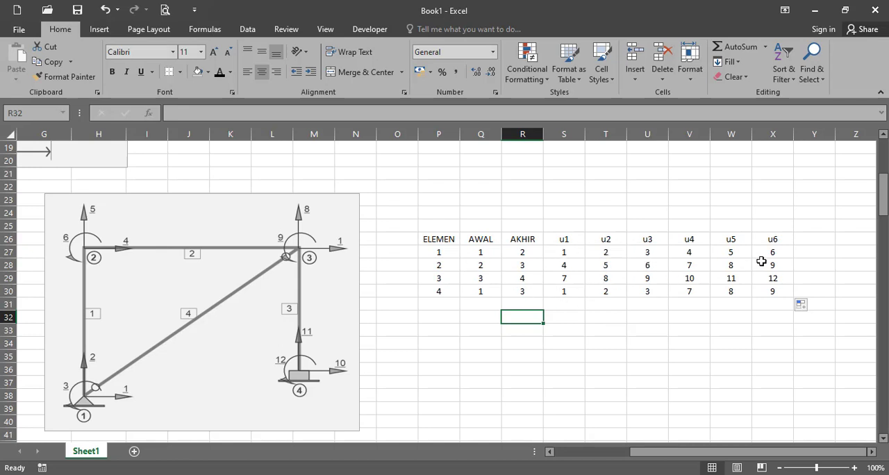
drag(569, 255, 756, 297)
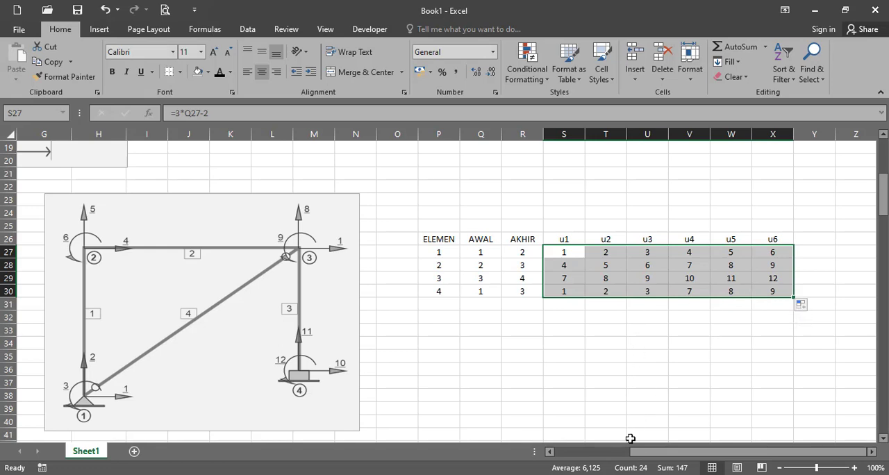
drag(639, 453, 574, 460)
scroll(97, 361, down, 3)
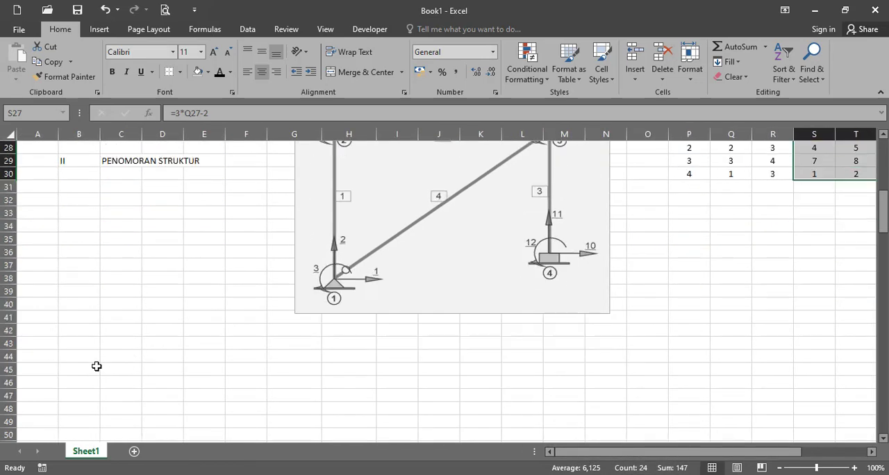
Add the section heading III BEBAN NODAL EKIVALEN in B43 and C43 below the numbered frame diagram
click(85, 346)
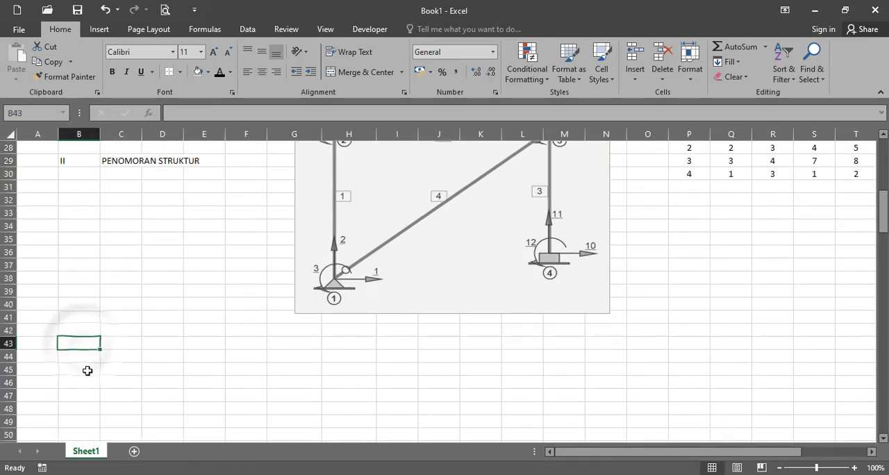
text(III)
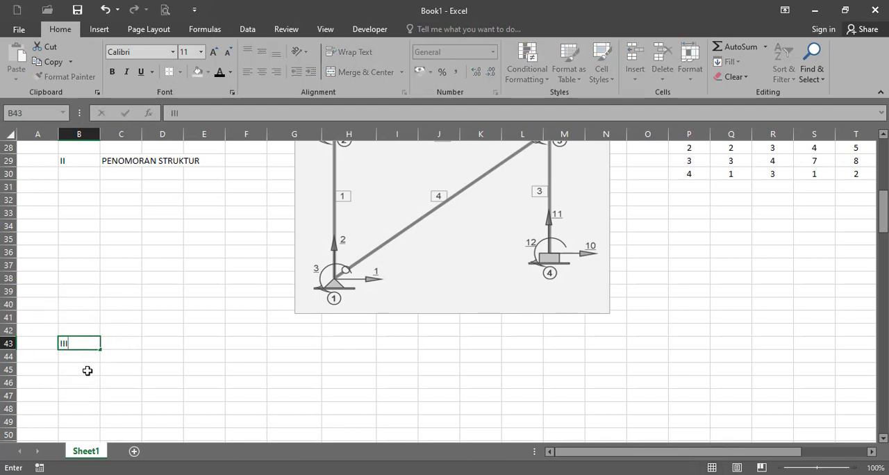
key(Tab)
text(B)
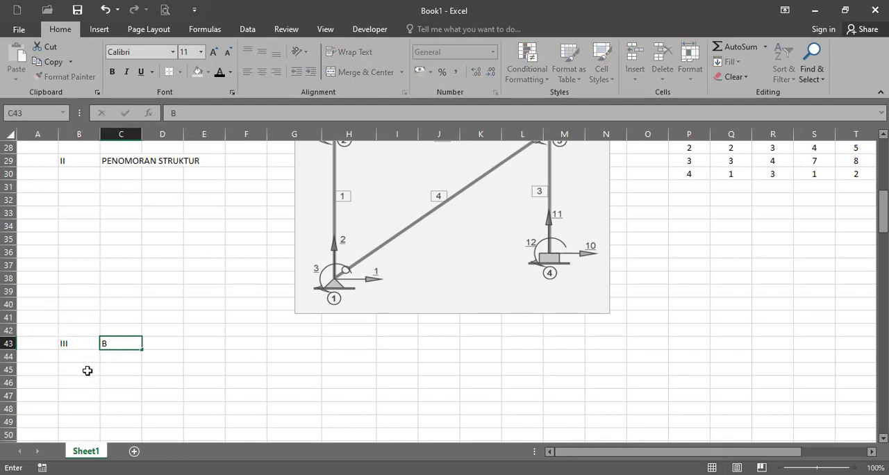
text(EBAN NODAL E)
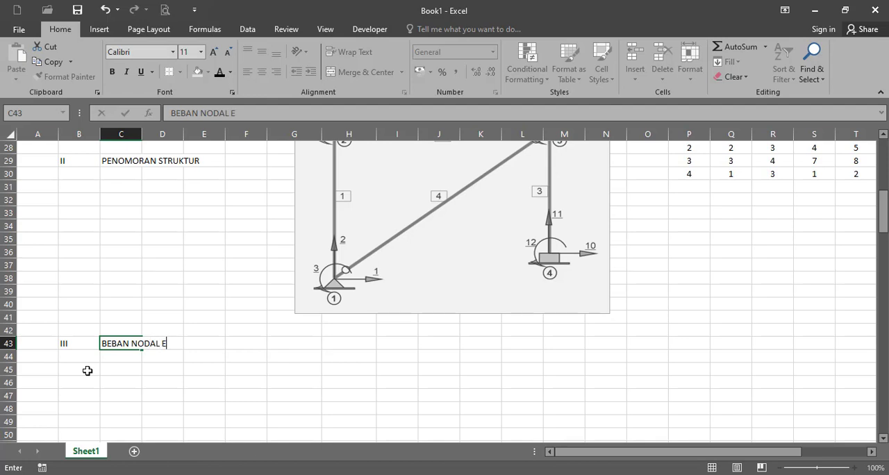
text(KIVALEN)
key(Return)
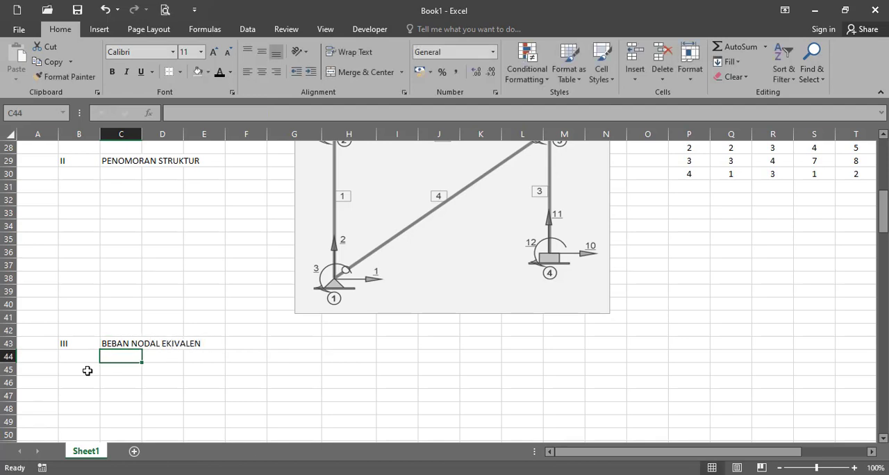
Paste the three member load diagrams (2,5 kN/m, 2,2 kN/m and 8 kN) below the BEBAN NODAL EKIVALEN heading
key(ctrl+v)
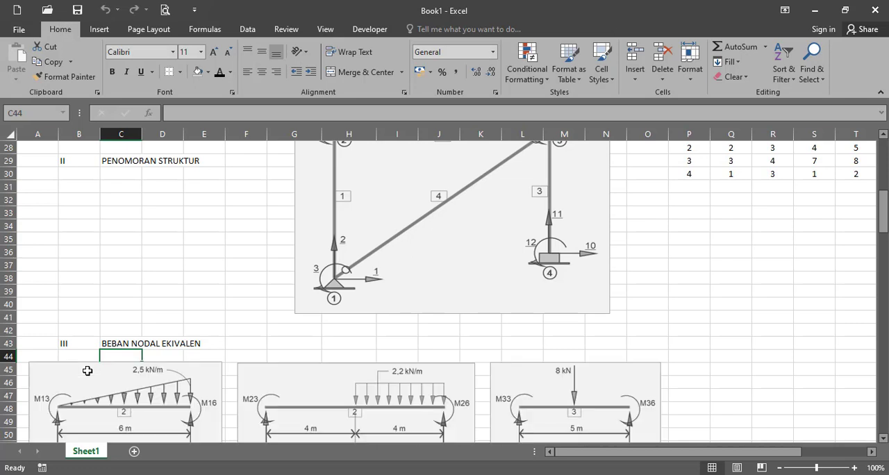
scroll(87, 371, down, 1)
scroll(95, 371, down, 1)
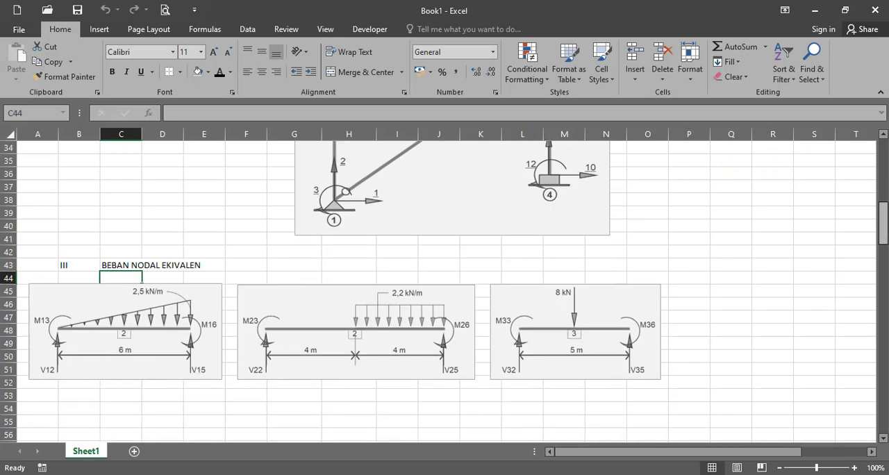
drag(885, 236, 886, 248)
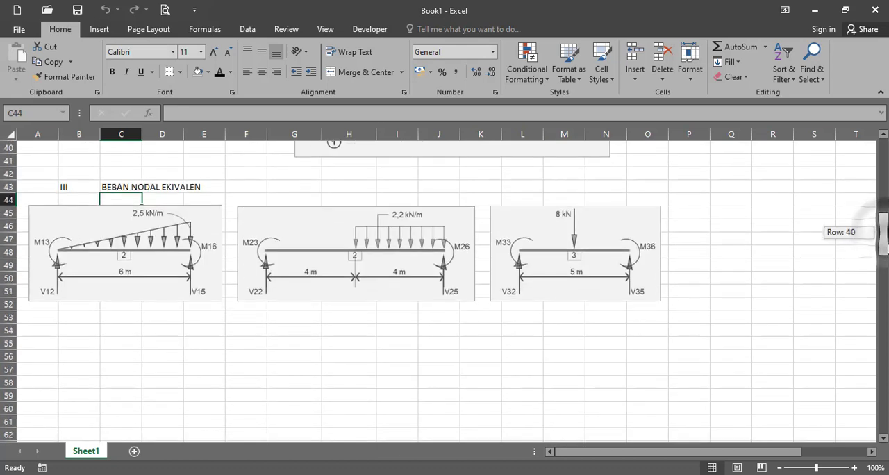
click(647, 356)
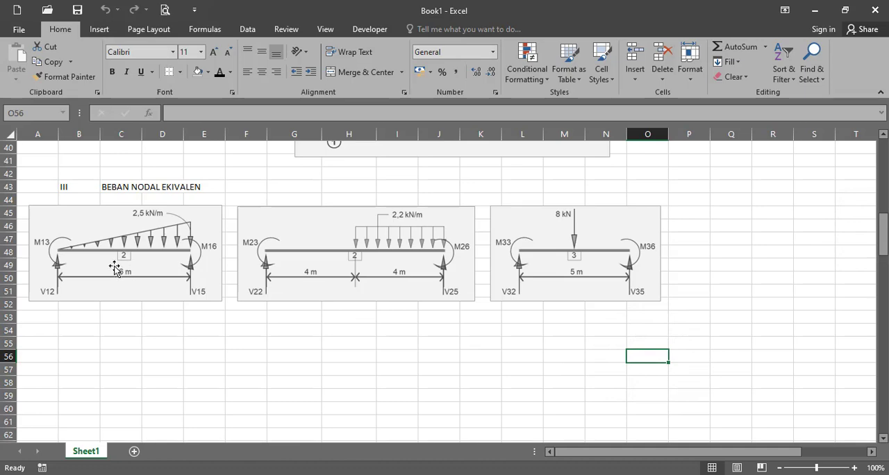
Compare the member load diagrams and their equivalent nodal load diagrams with the loaded frame and the numbered structure
scroll(129, 262, up, 1)
scroll(129, 262, up, 12)
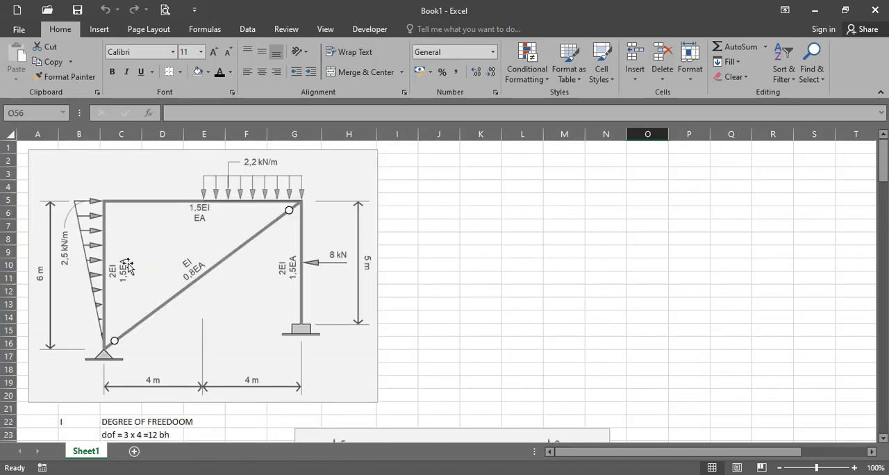
scroll(117, 290, down, 12)
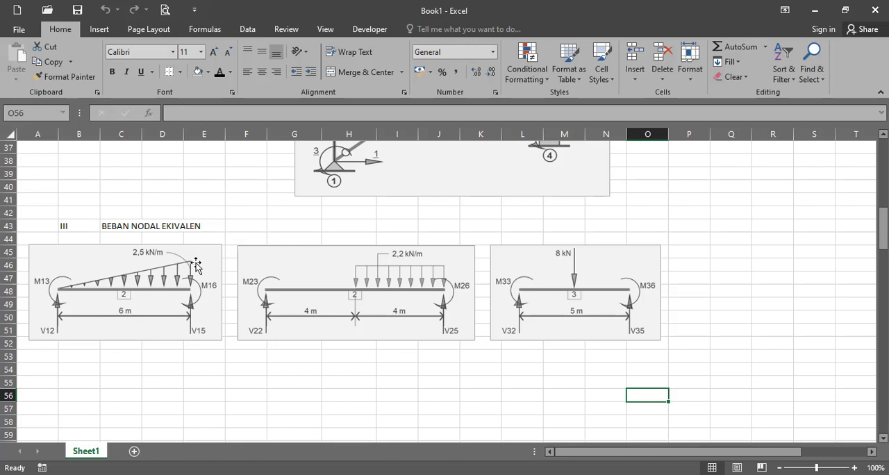
scroll(195, 264, up, 4)
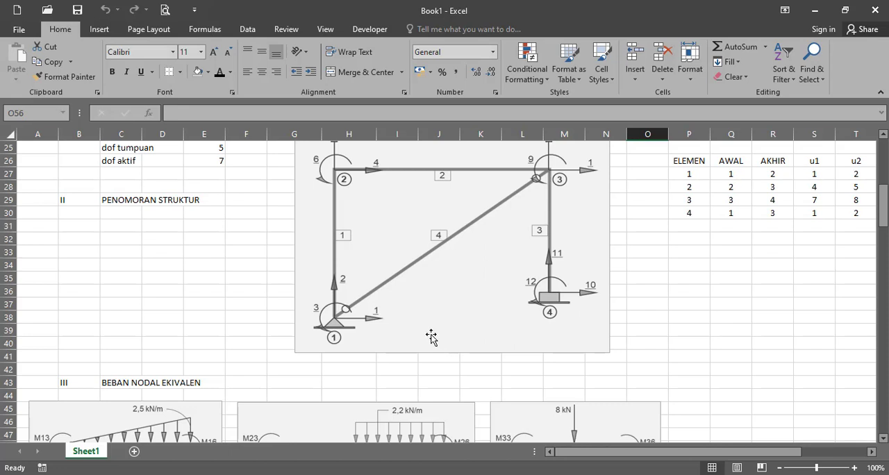
scroll(429, 338, down, 2)
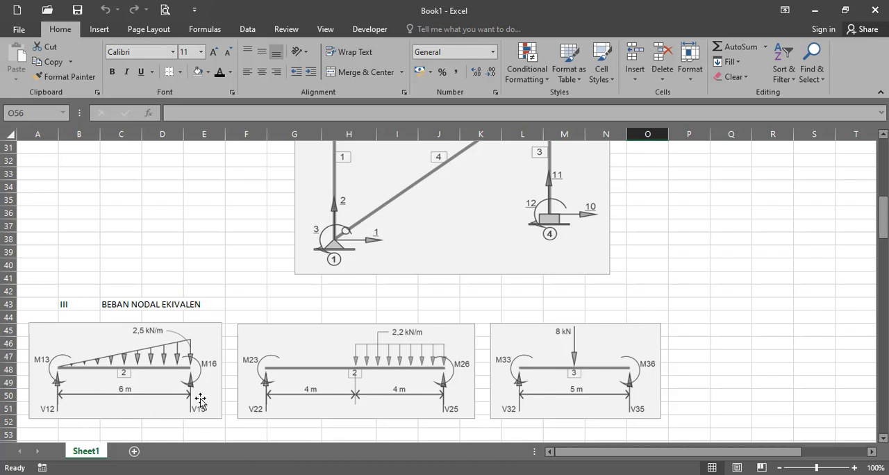
scroll(200, 401, down, 1)
scroll(200, 398, down, 1)
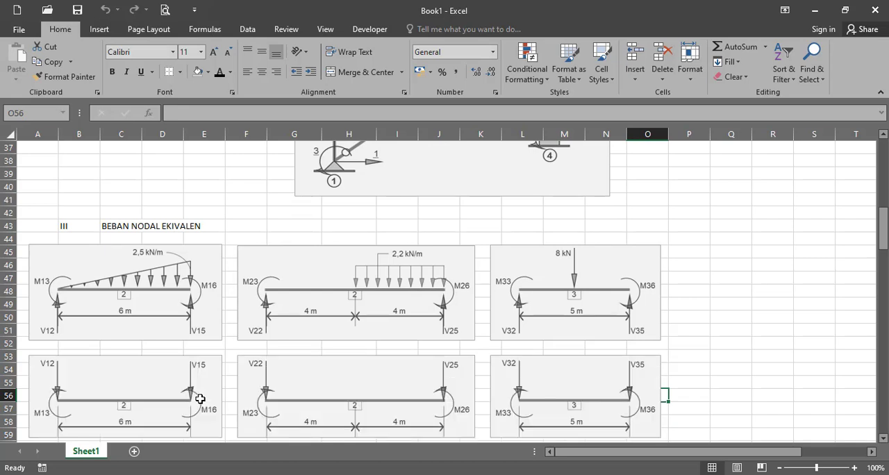
scroll(200, 399, down, 1)
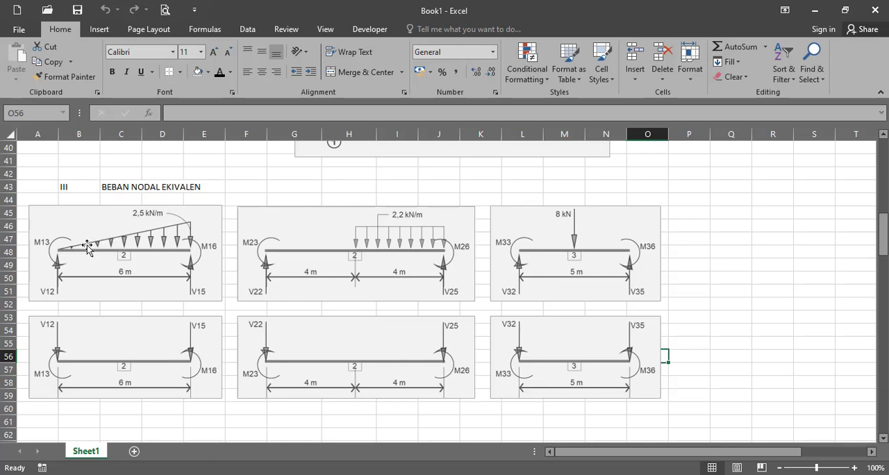
scroll(173, 268, up, 6)
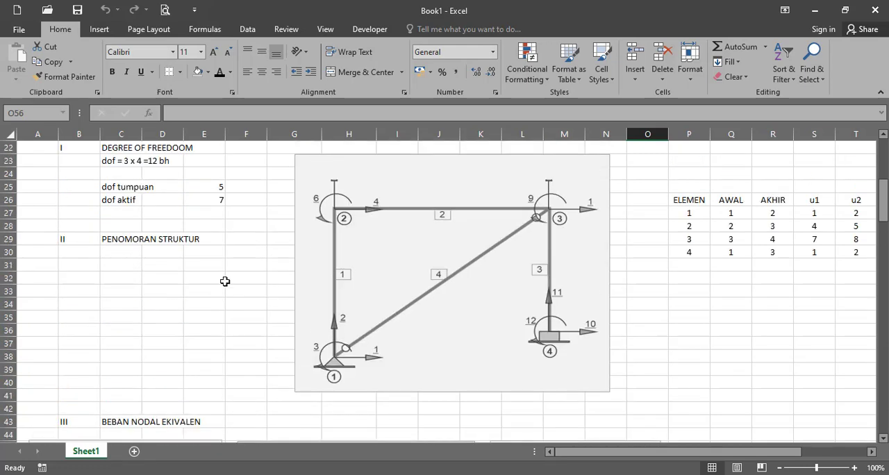
scroll(278, 280, up, 2)
scroll(319, 313, down, 2)
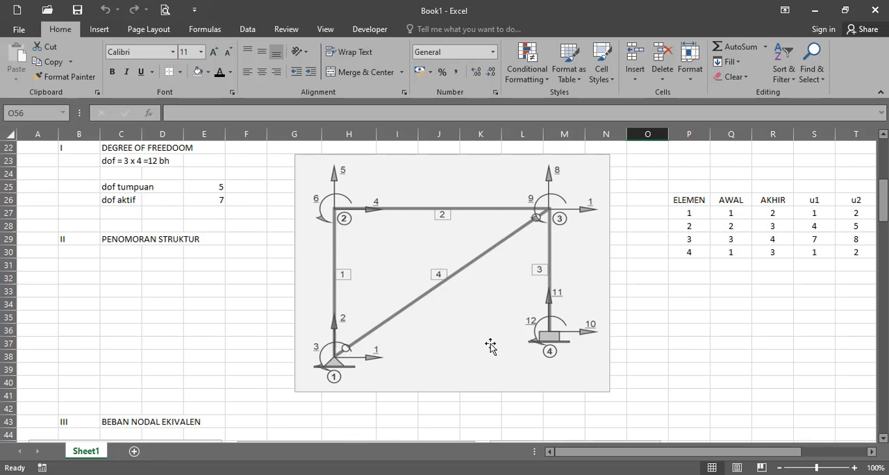
scroll(491, 345, down, 7)
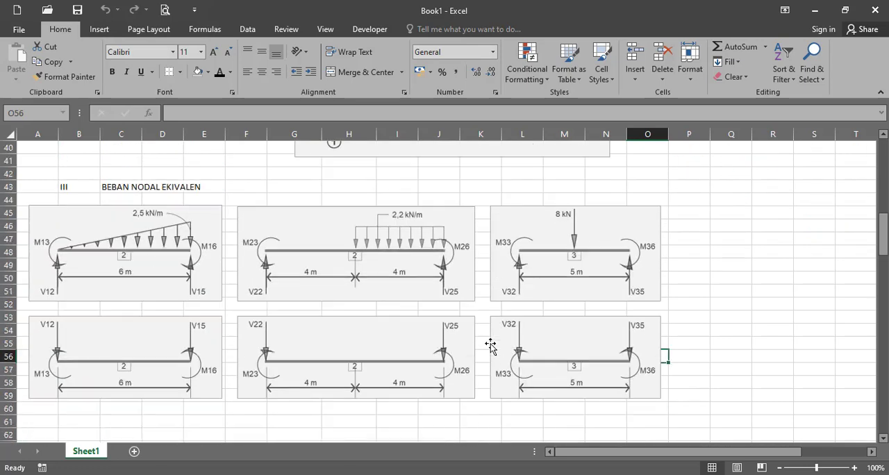
scroll(178, 366, down, 1)
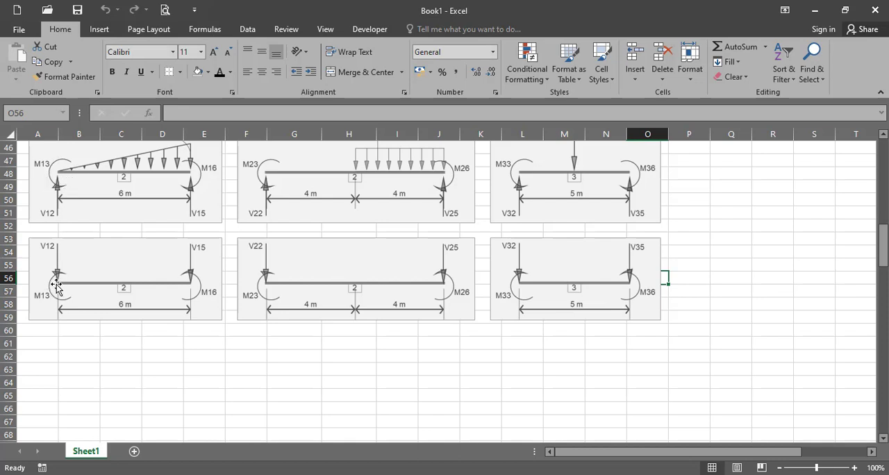
Label the nodal forces of element 1 as F11 through F16 in B61:B66 below the diagrams
scroll(66, 329, up, 1)
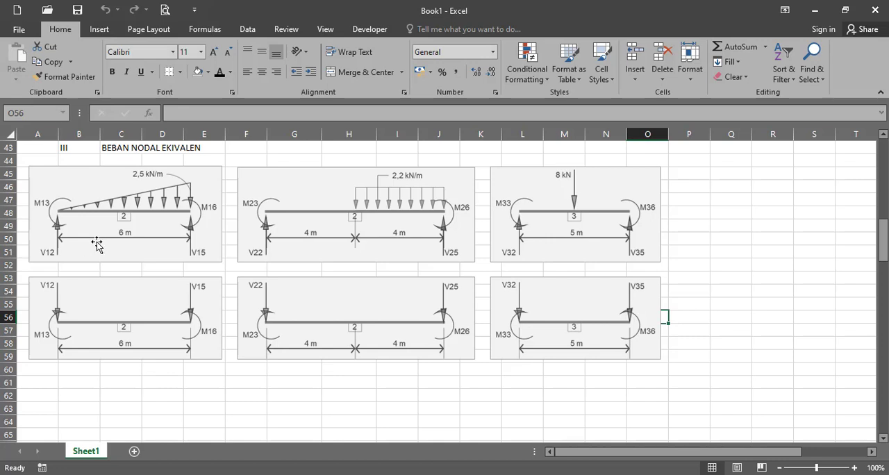
click(85, 387)
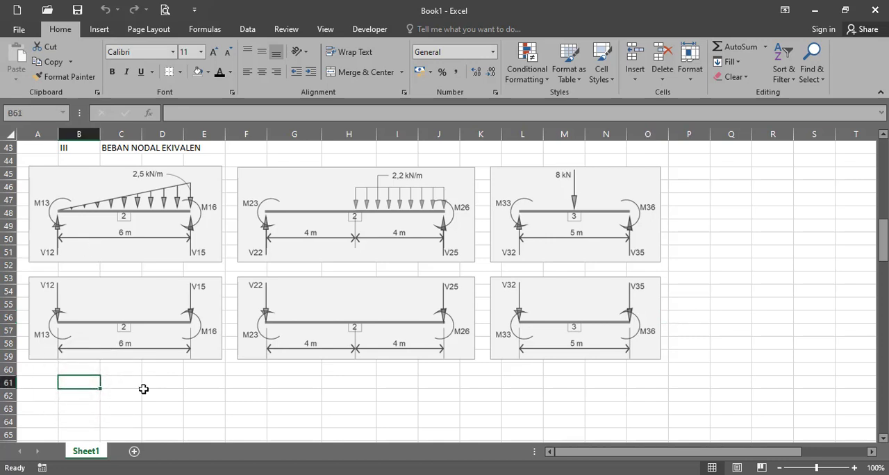
text(F11)
key(Return)
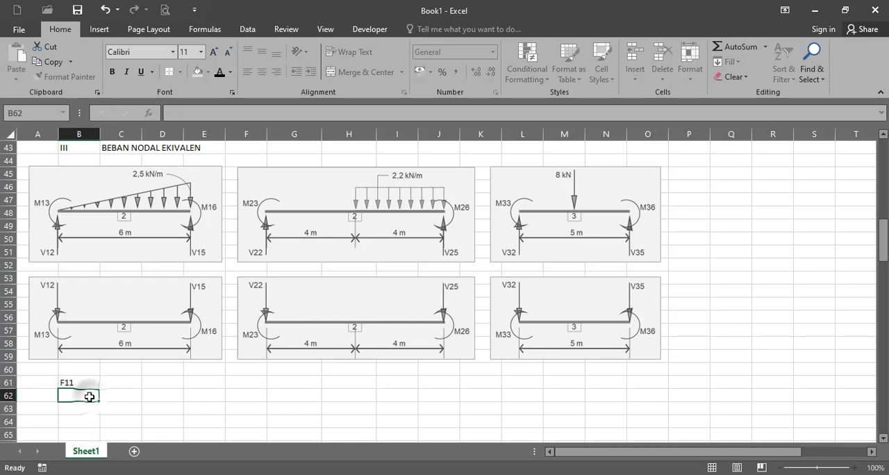
text(F)
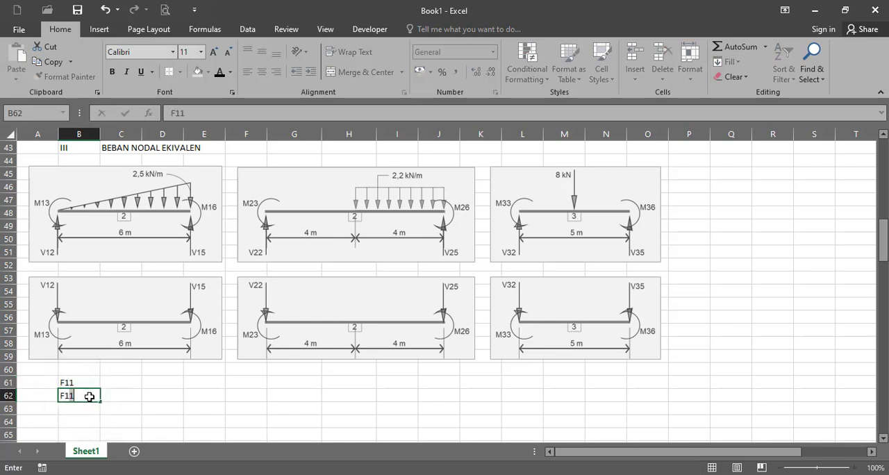
text(12)
drag(80, 379, 101, 416)
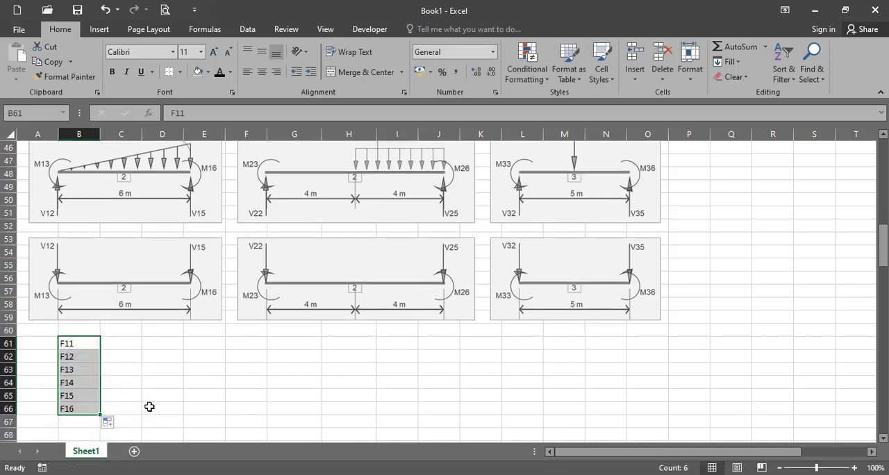
In the FEMCALC workbook, disable the Beban P point load and enable the Beban W distributed load
click(134, 344)
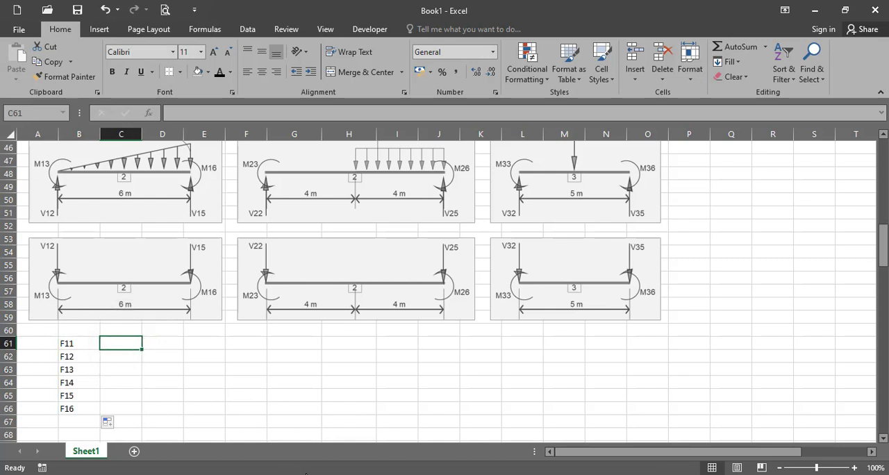
mouse_move(243, 472)
click(312, 435)
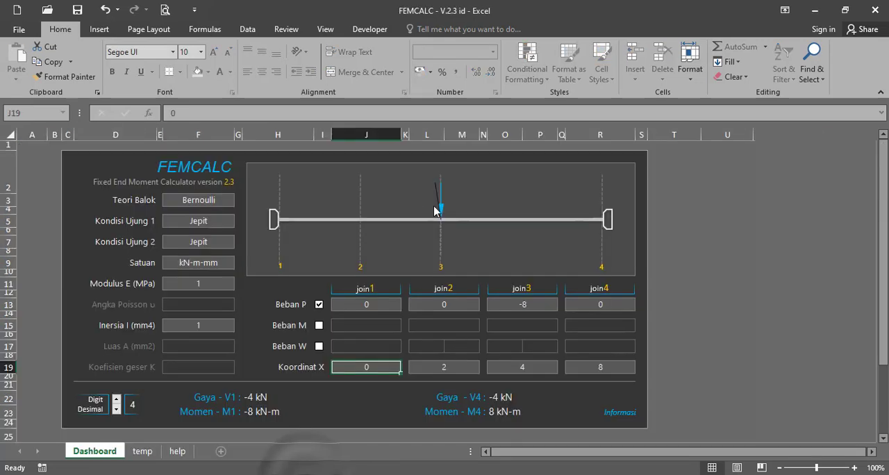
click(319, 304)
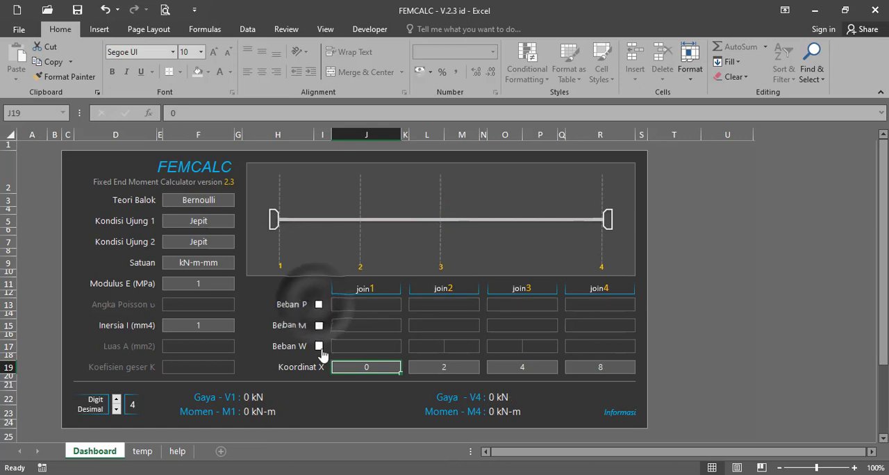
click(319, 346)
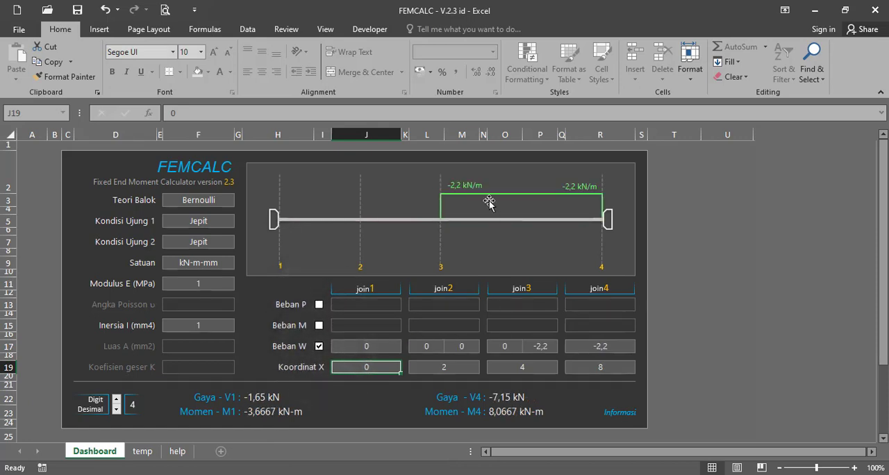
click(541, 347)
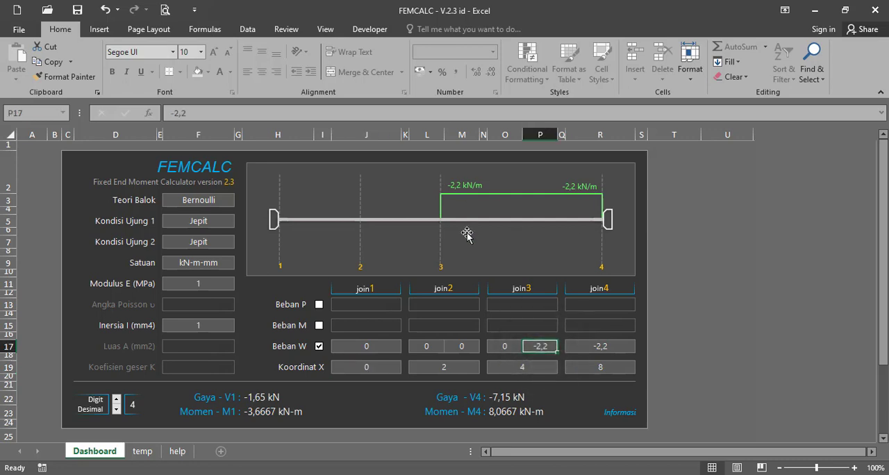
click(335, 474)
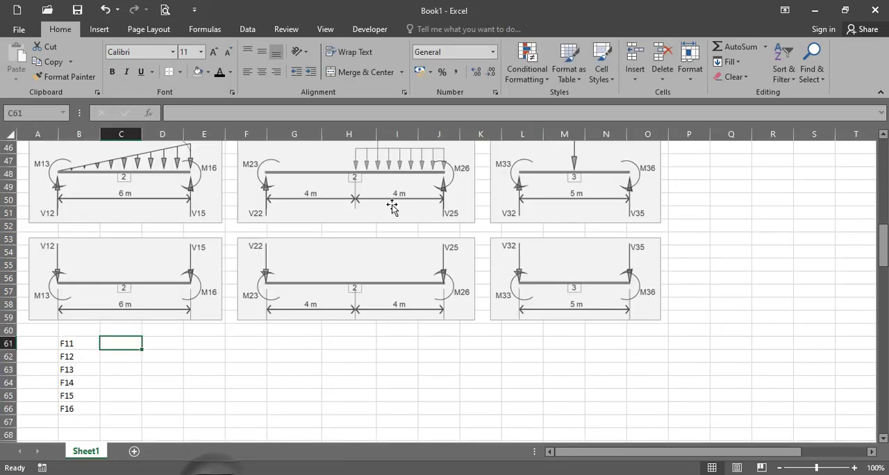
click(320, 474)
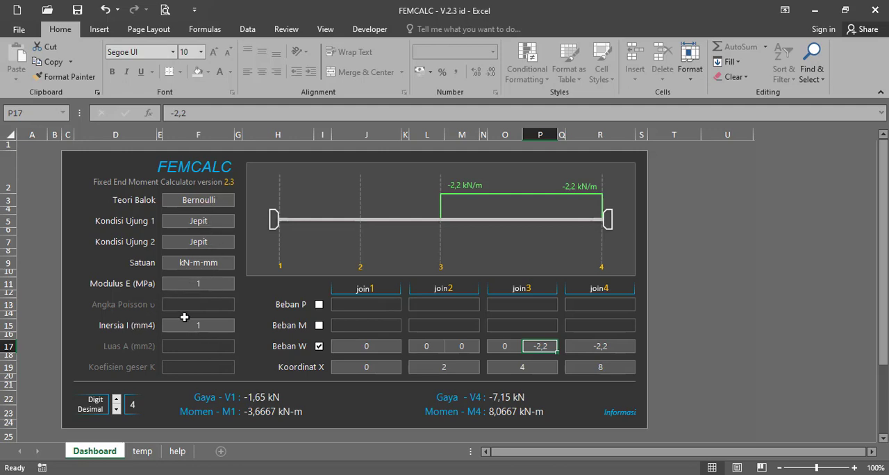
Try Timoschenko as the FEMCALC beam theory and set Teori Balok back to Bernoulli
click(221, 201)
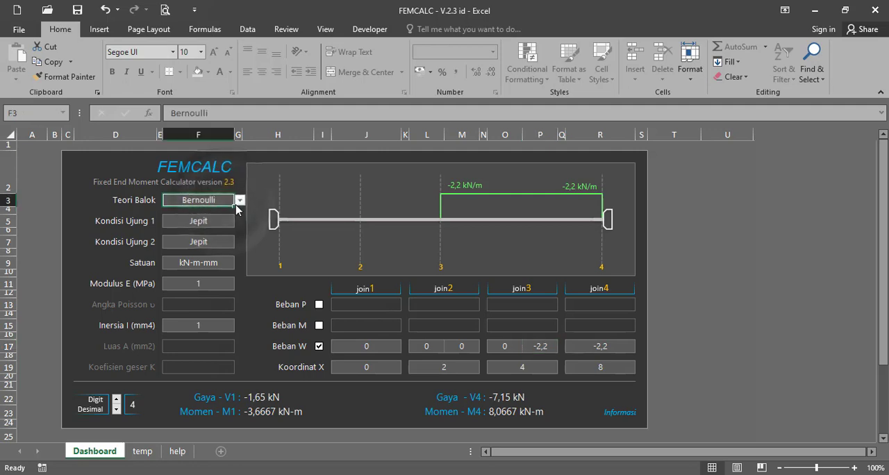
click(239, 200)
click(215, 220)
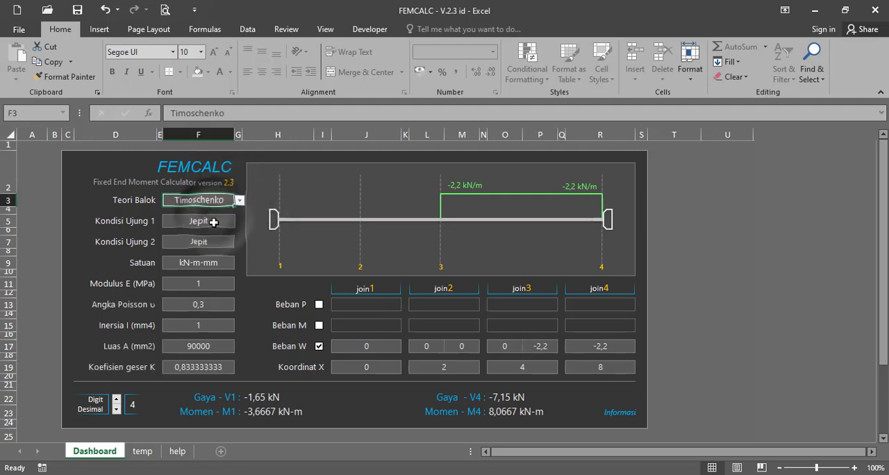
click(239, 200)
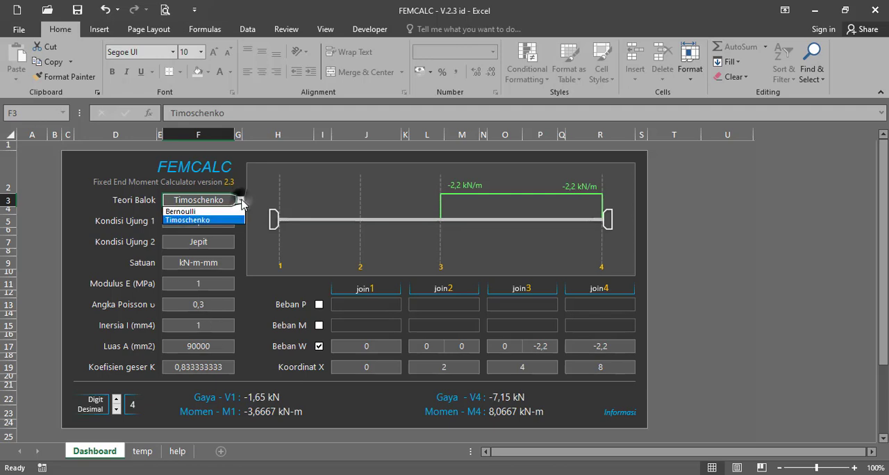
click(230, 212)
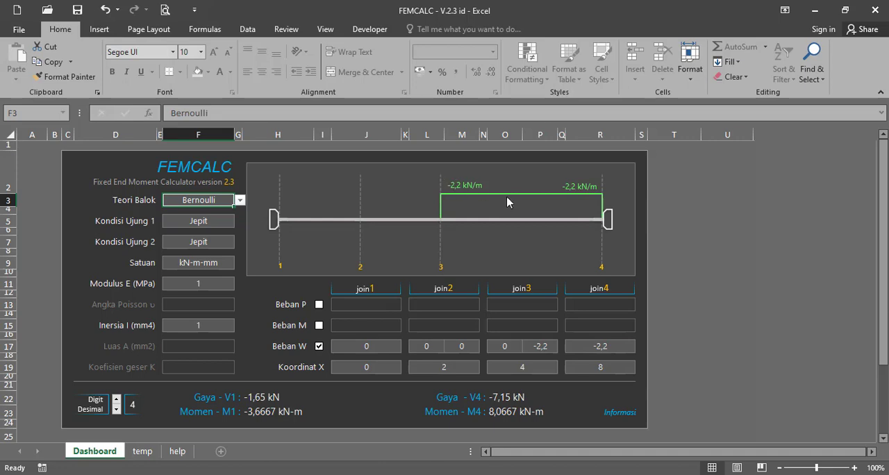
Check the Beban W values at join3 and join4 in FEMCALC against the element 2 load diagram in Book1
key(alt+Tab)
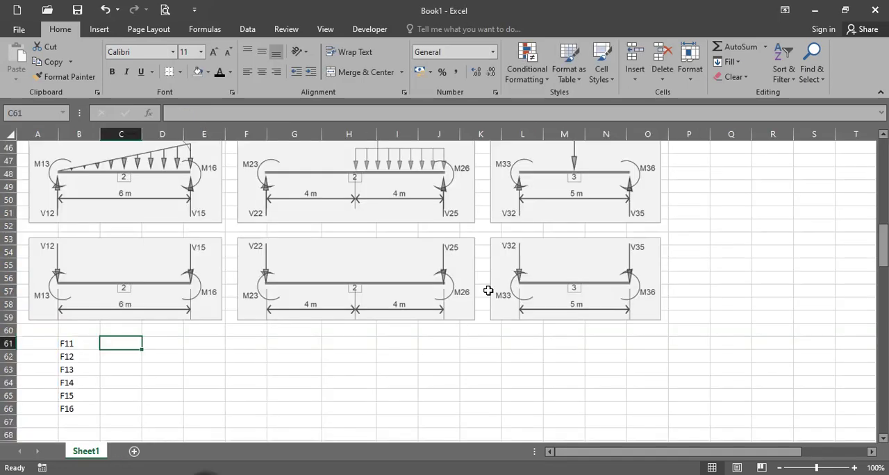
scroll(399, 182, up, 1)
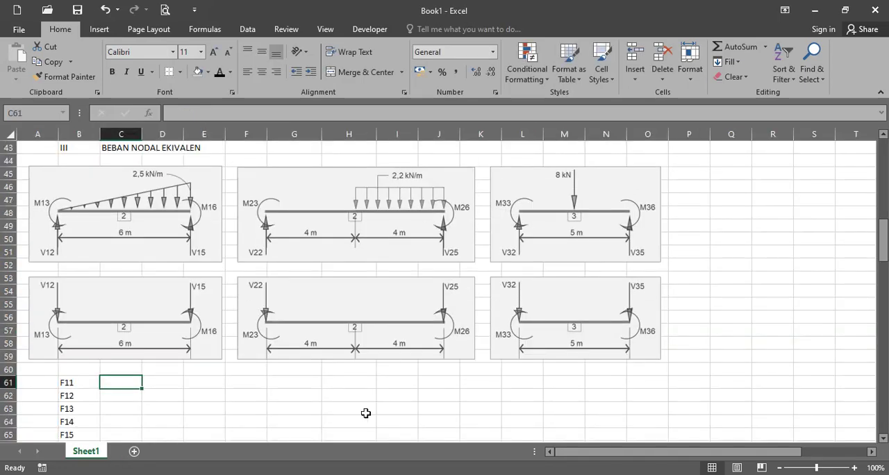
key(alt+Tab)
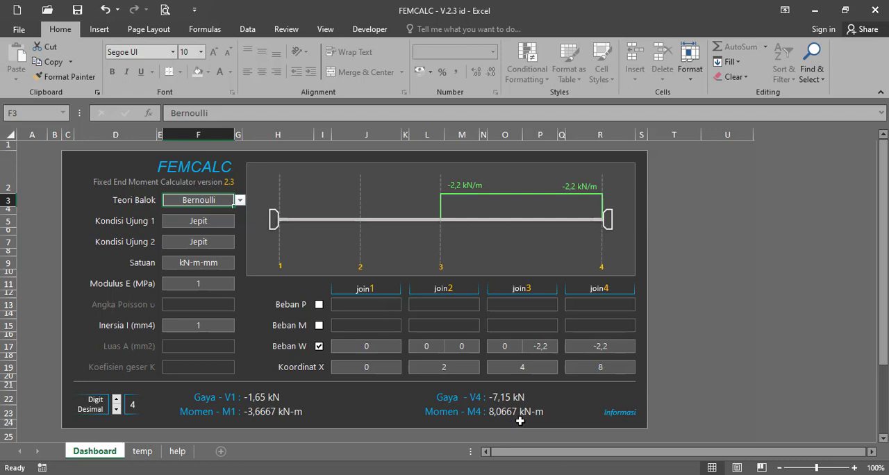
click(546, 348)
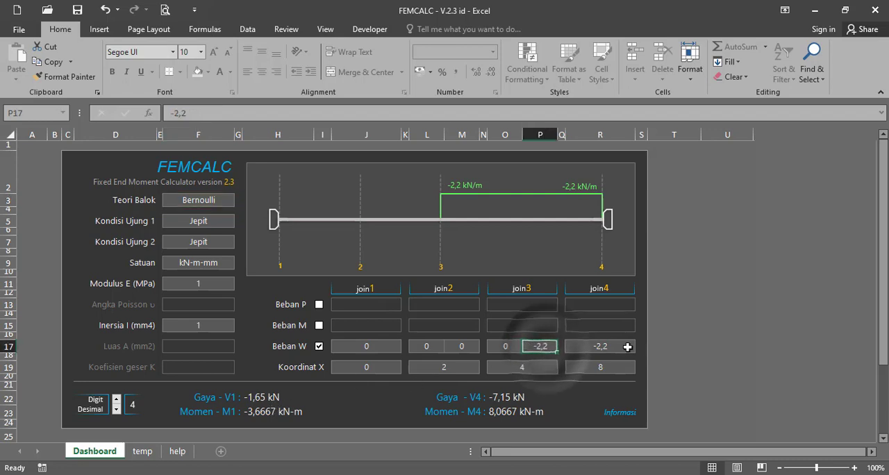
click(622, 347)
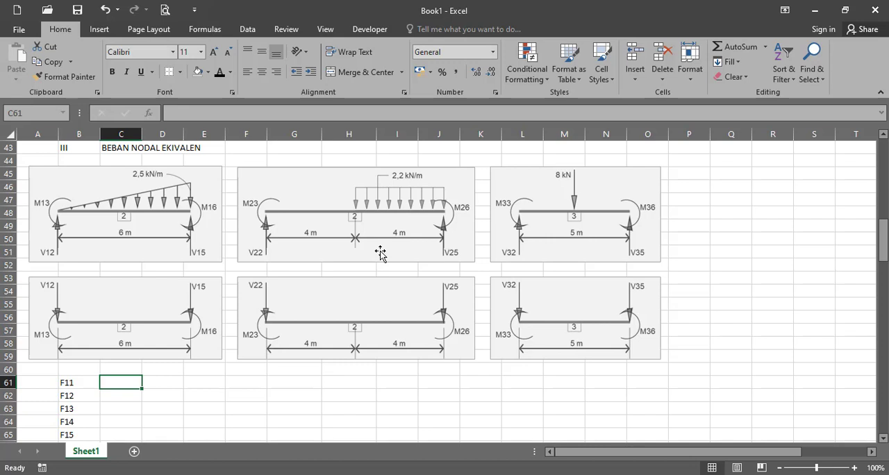
click(317, 429)
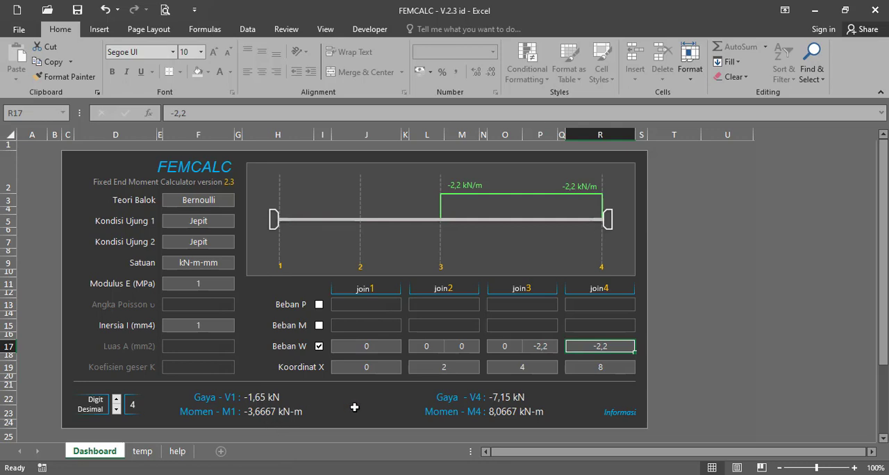
In Book1, enter the labels F21 through F24 in G61:G64 below the element 2 diagrams
click(228, 464)
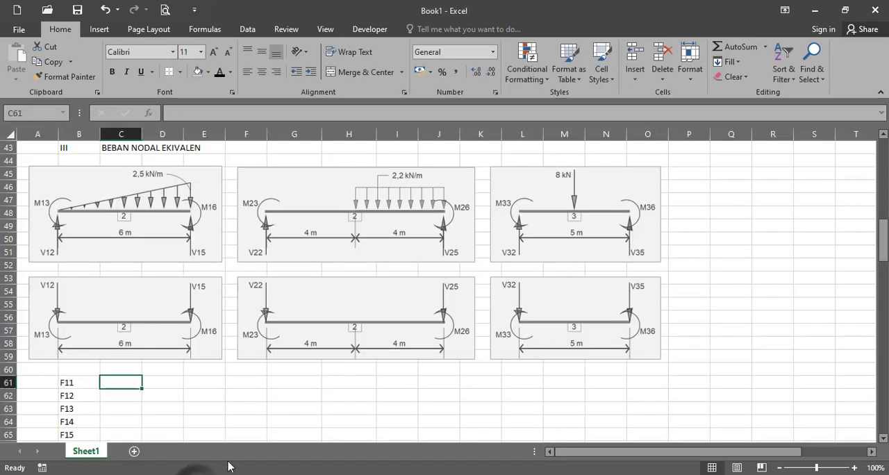
click(270, 382)
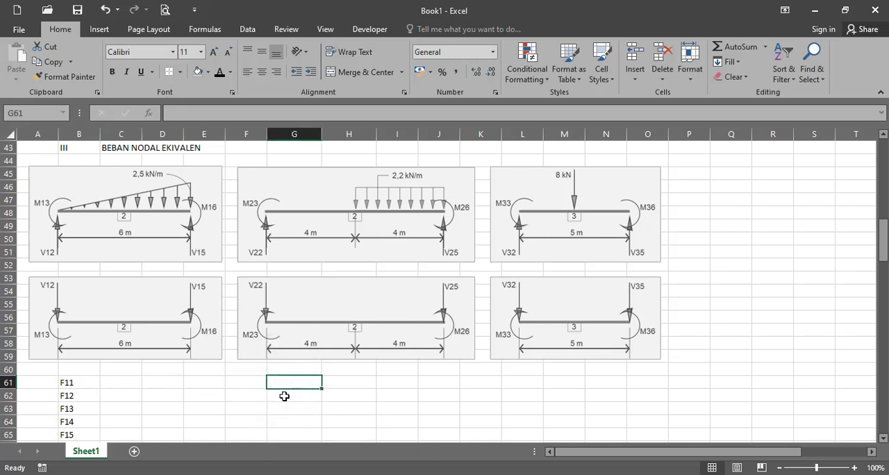
text(F21)
key(Return)
scroll(291, 403, down, 2)
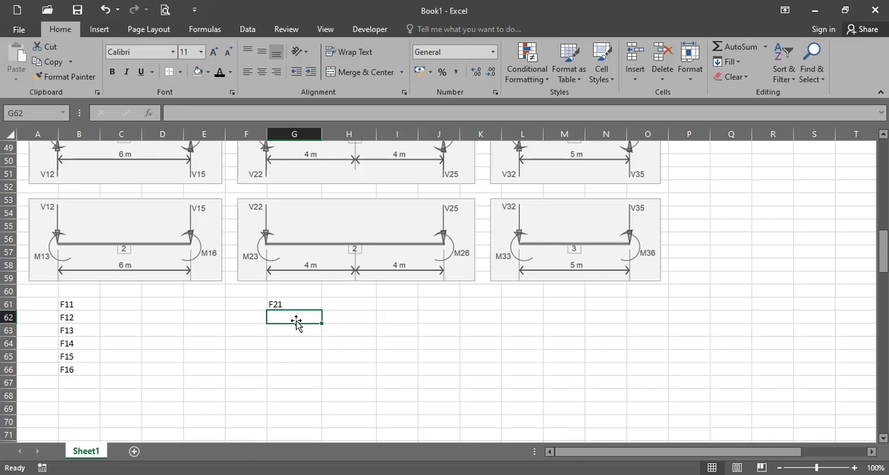
scroll(296, 321, up, 1)
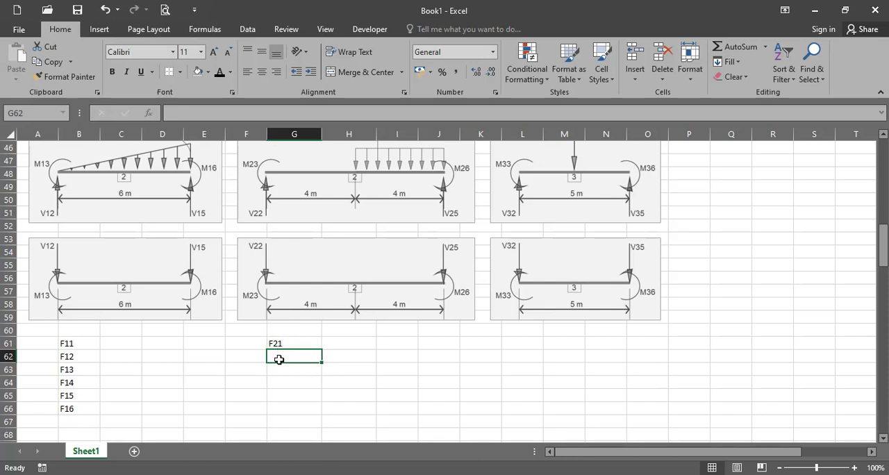
text(F22)
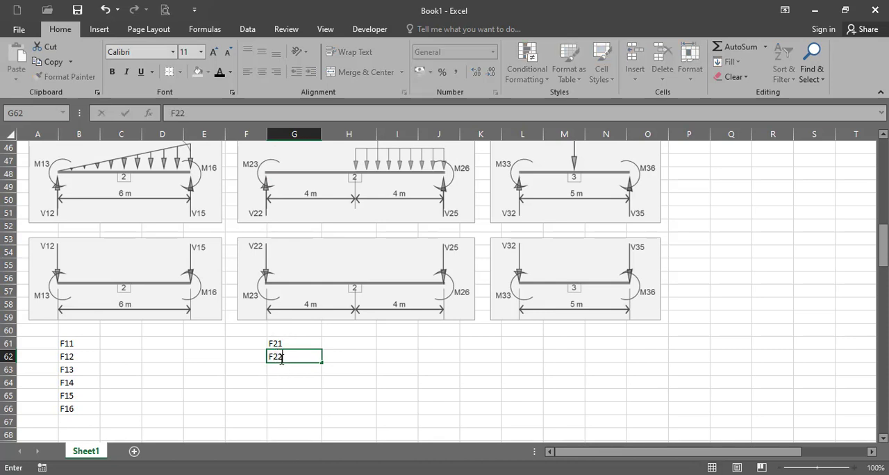
key(Return)
text(F23)
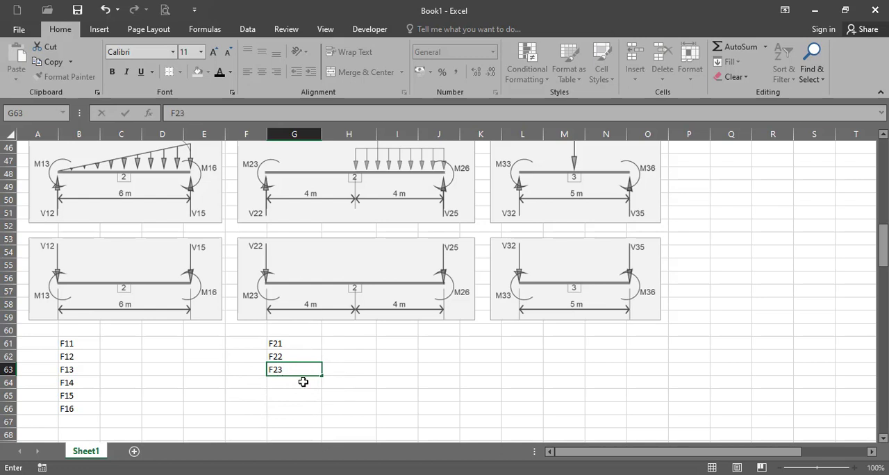
key(Return)
text(F)
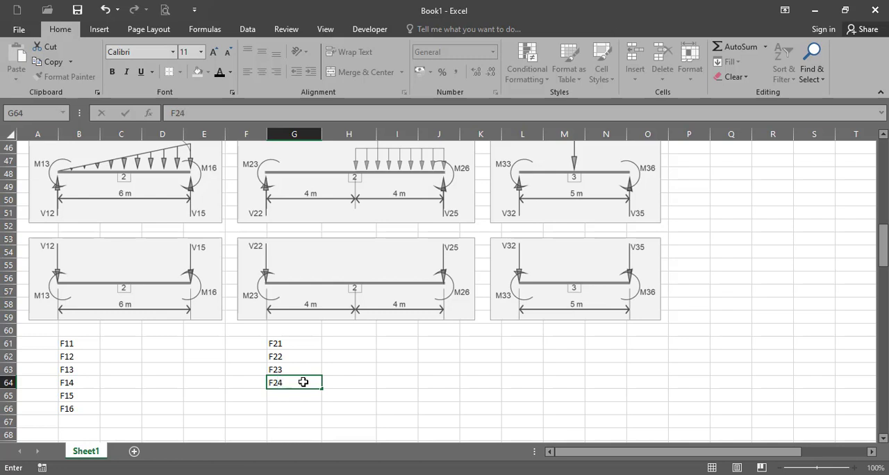
text(24)
key(Return)
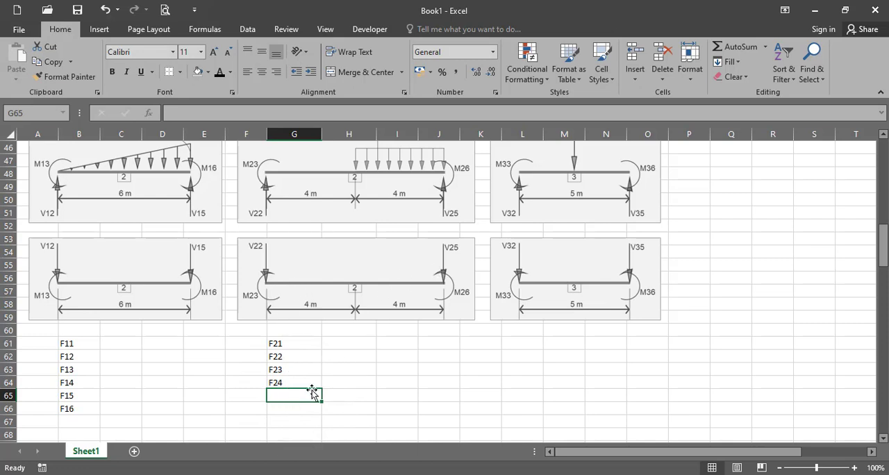
Continue the element 2 label series with F25 and F26 in G65:G66
drag(306, 368, 322, 415)
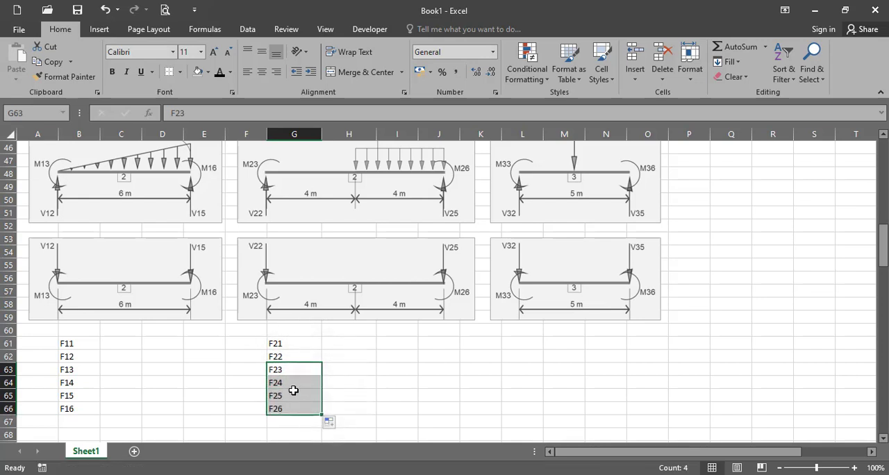
click(291, 385)
click(289, 397)
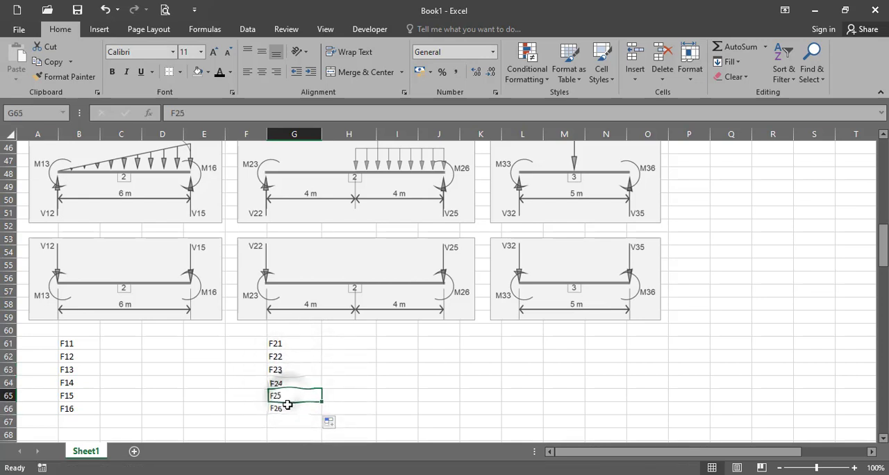
ctrl+click(288, 405)
click(305, 383)
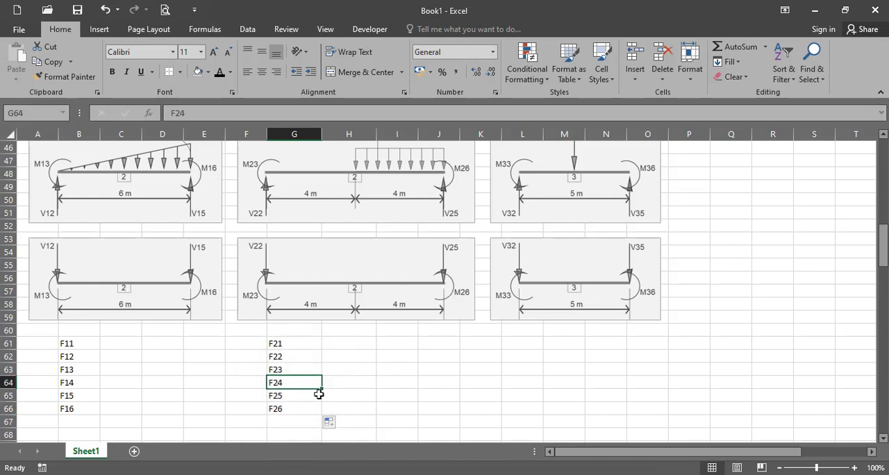
click(313, 397)
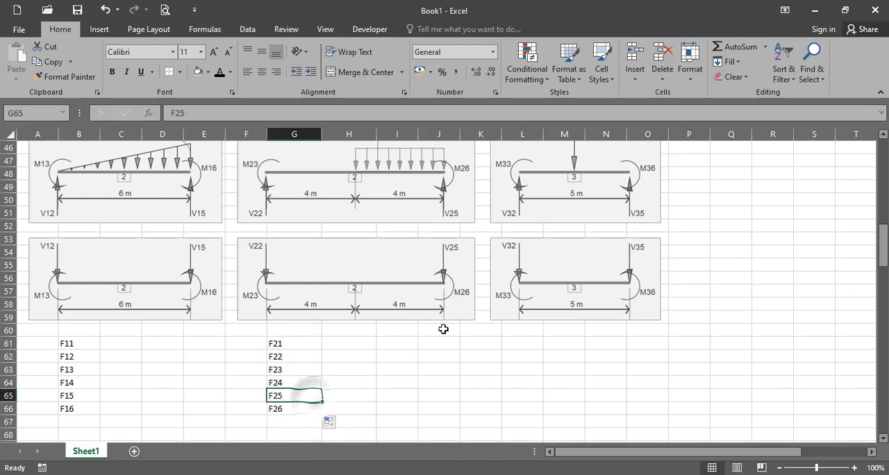
click(303, 410)
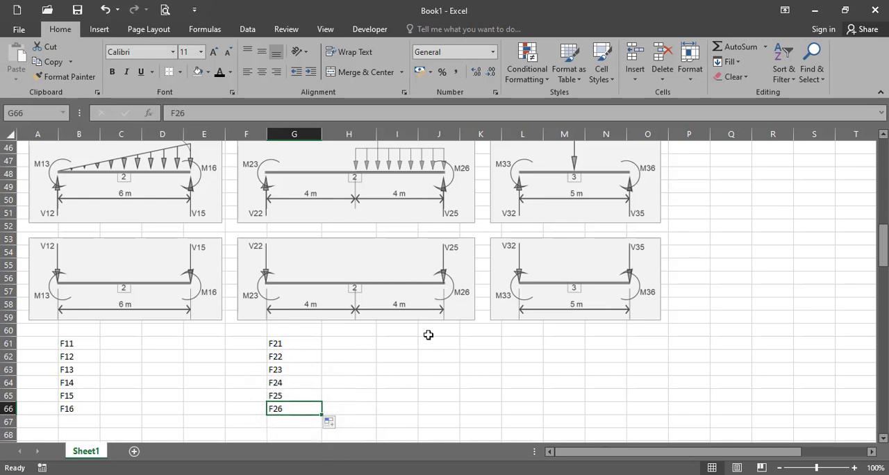
Label the nodal forces of element 3 as F31 through F36 in L61:L66
click(522, 344)
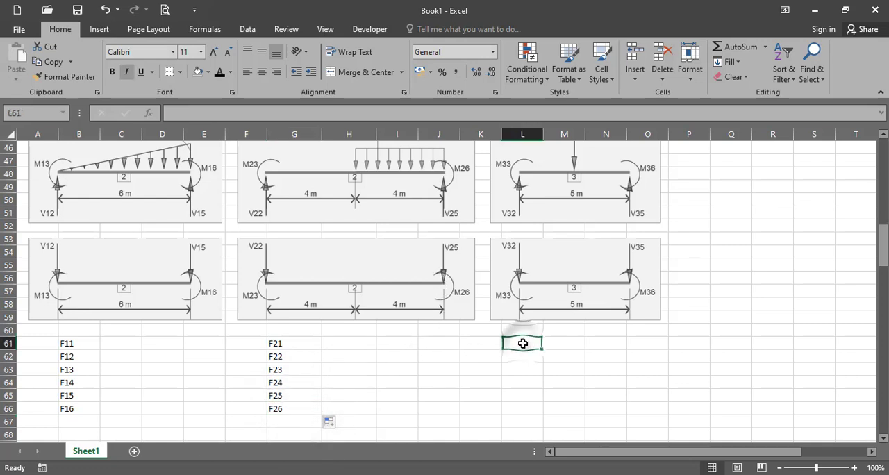
text(F)
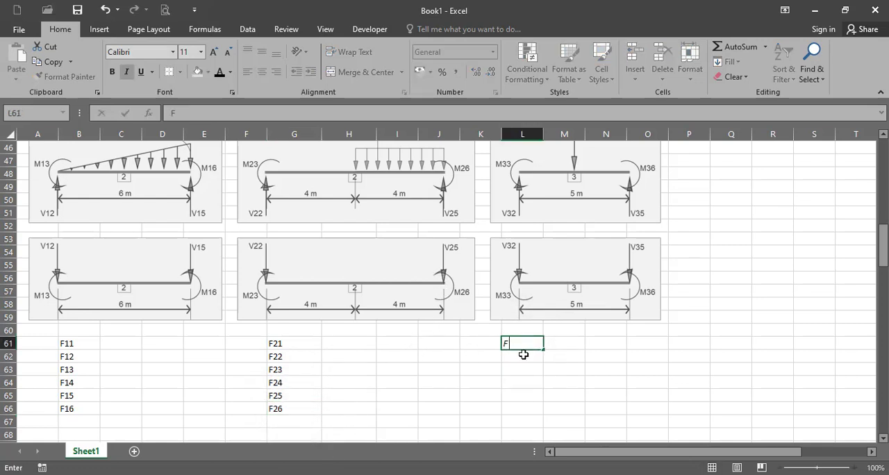
text(31)
click(524, 355)
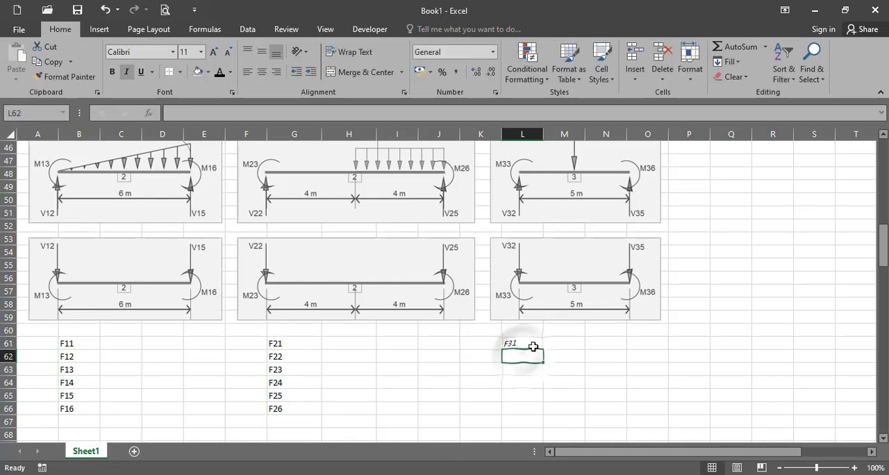
click(535, 341)
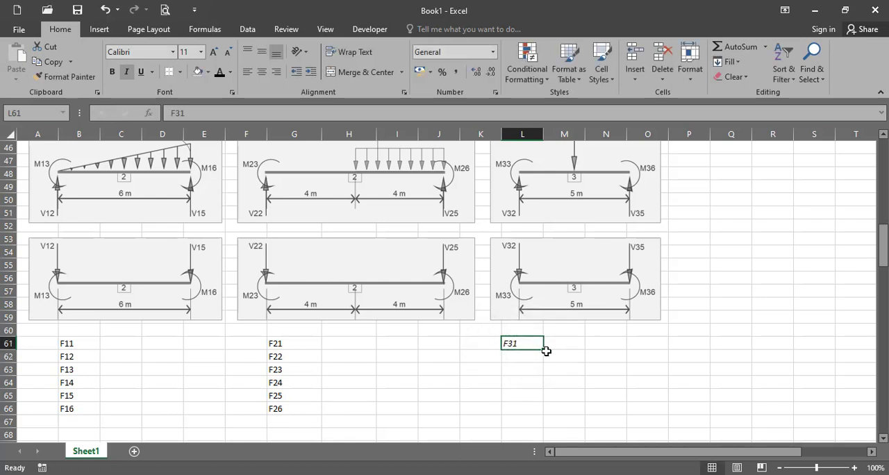
drag(541, 352, 546, 415)
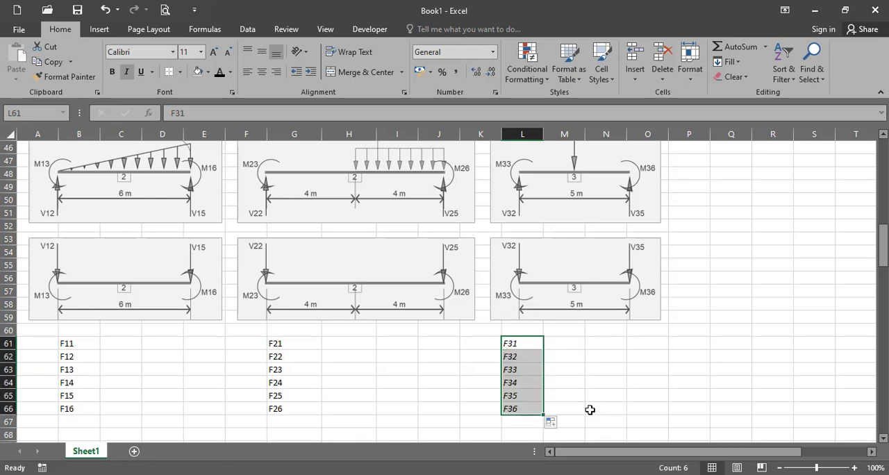
Enter 0 for F21 in H61 and FEMCALC's V1 force of -1,65 for F22 in H62
click(338, 341)
click(313, 474)
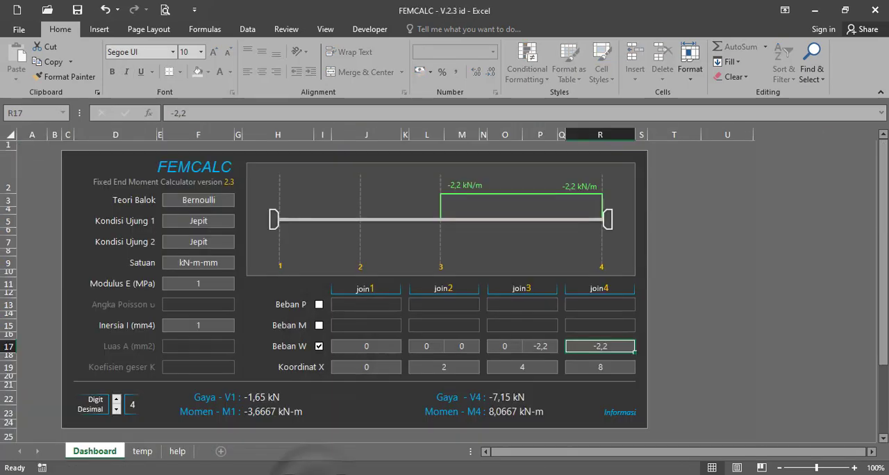
click(326, 474)
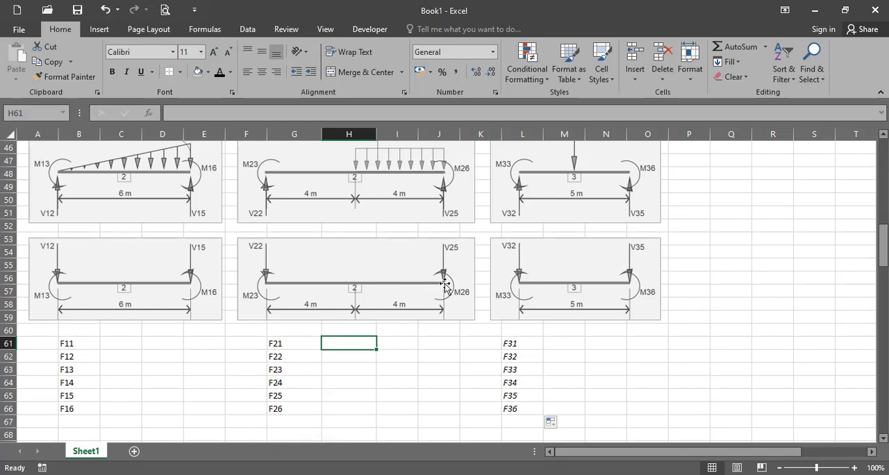
text(0)
key(Return)
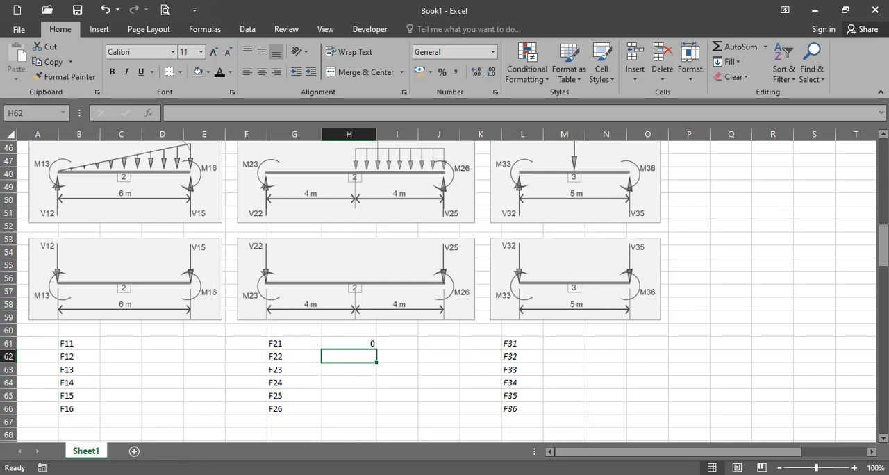
click(284, 474)
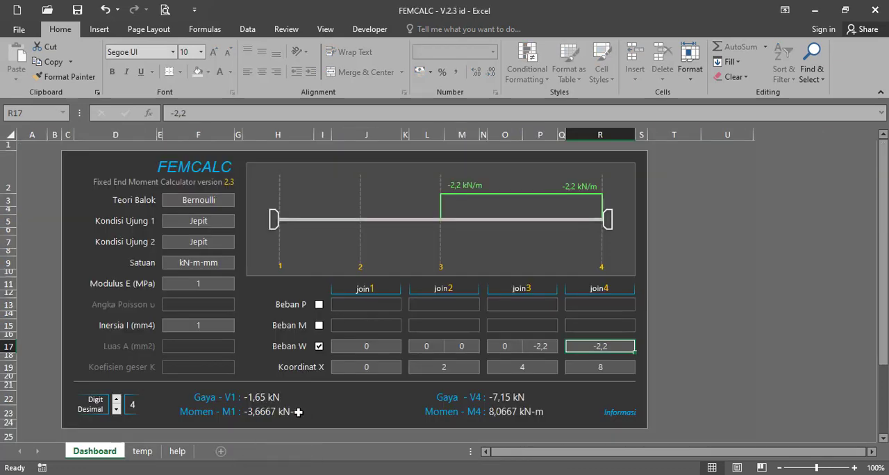
click(214, 474)
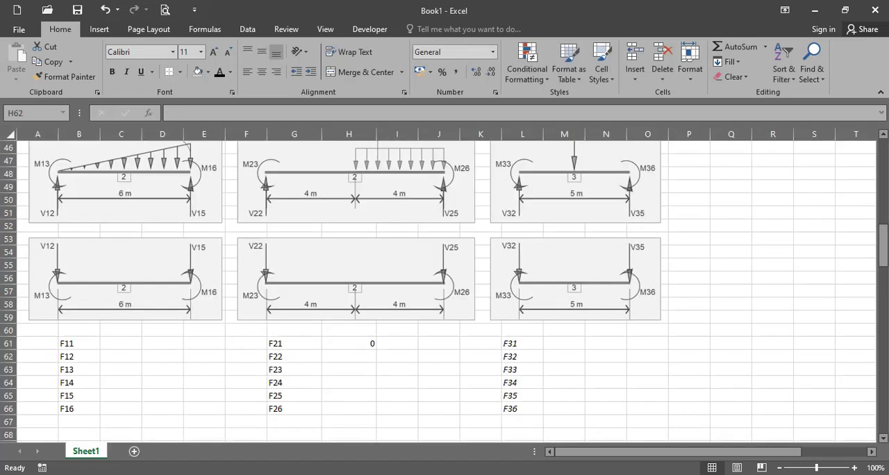
text(-1,6)
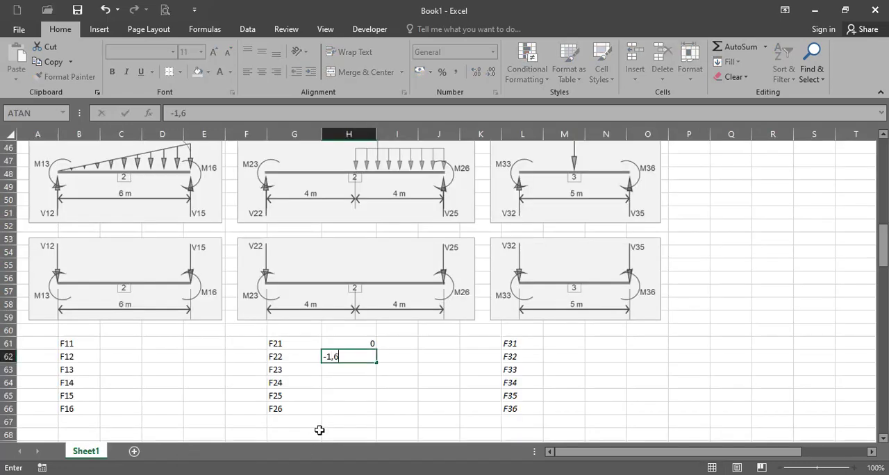
text(5)
key(Return)
Enter FEMCALC's M1 moment as -3,66666667 for F23 in H63
click(301, 474)
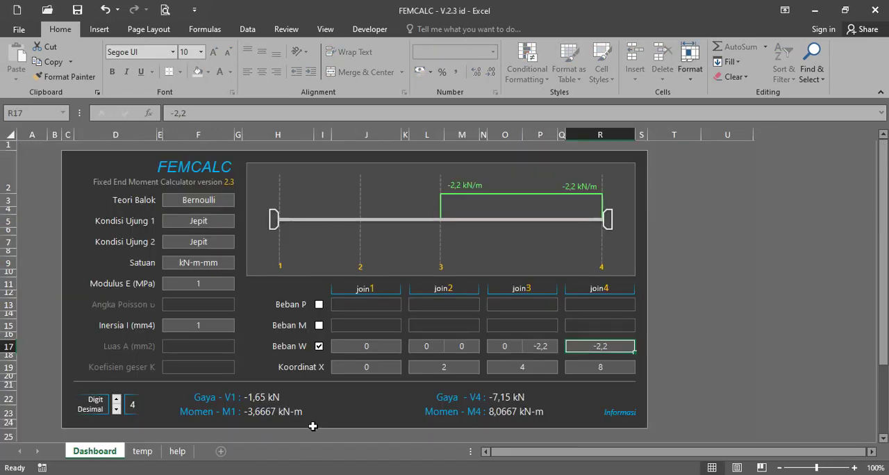
key(alt+Tab)
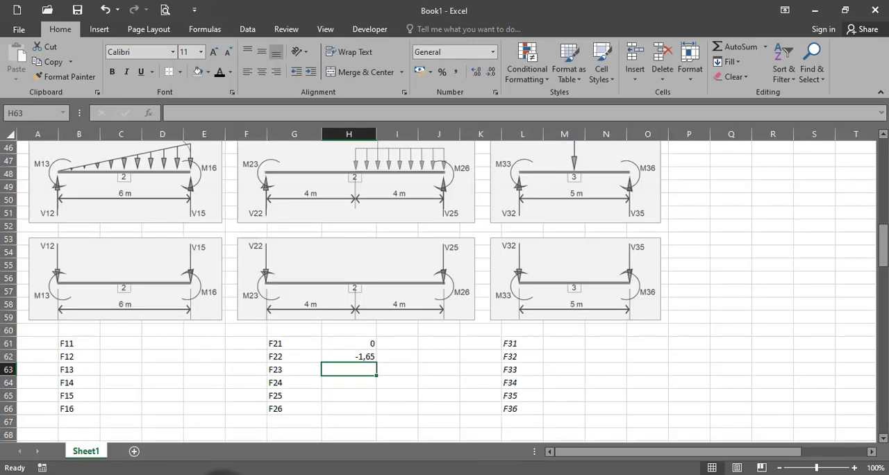
text(-3)
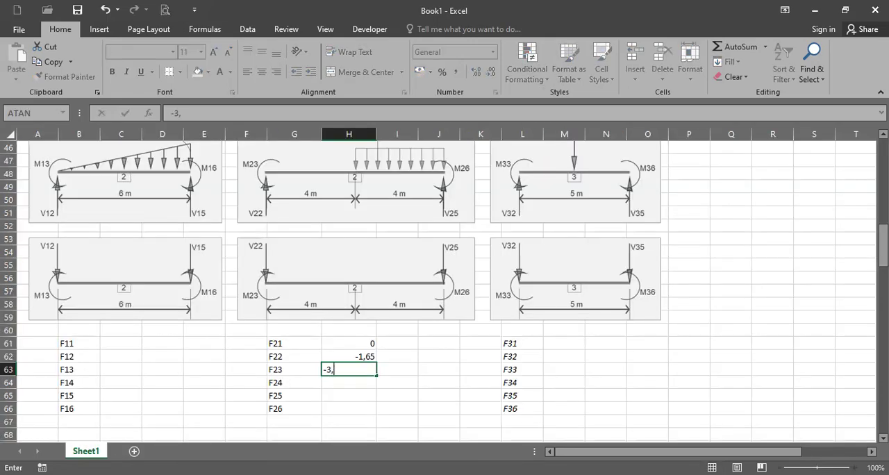
text(,666666666666666)
key(Return)
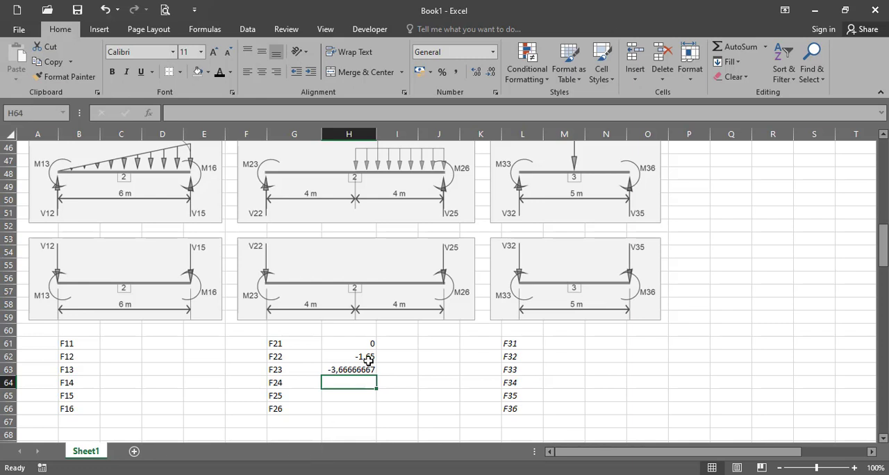
Switch to FEMCALC, raise the decimal digits of the results to 12 and return them to 4
key(alt+Tab)
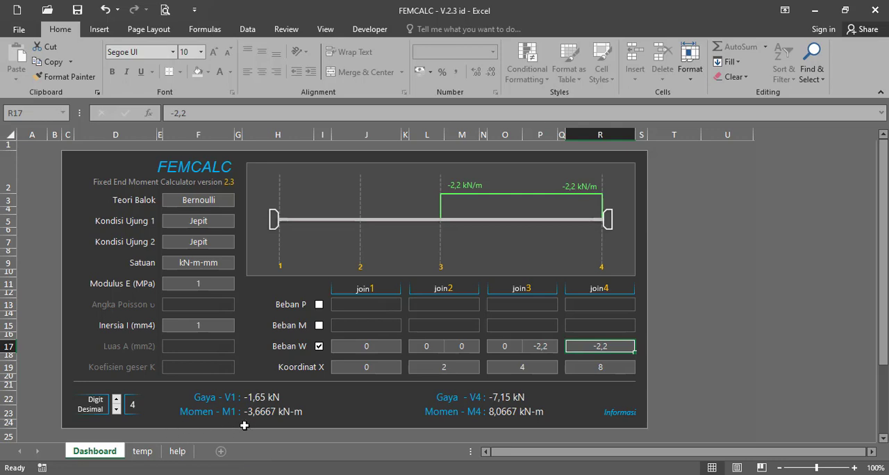
click(117, 400)
click(116, 400)
click(117, 400)
click(117, 400)
click(117, 400)
click(117, 401)
click(117, 401)
click(117, 401)
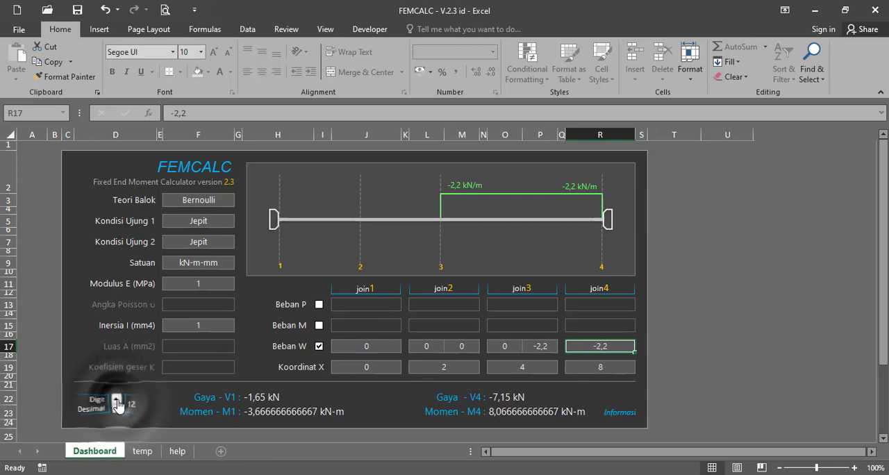
click(116, 412)
click(116, 411)
click(116, 411)
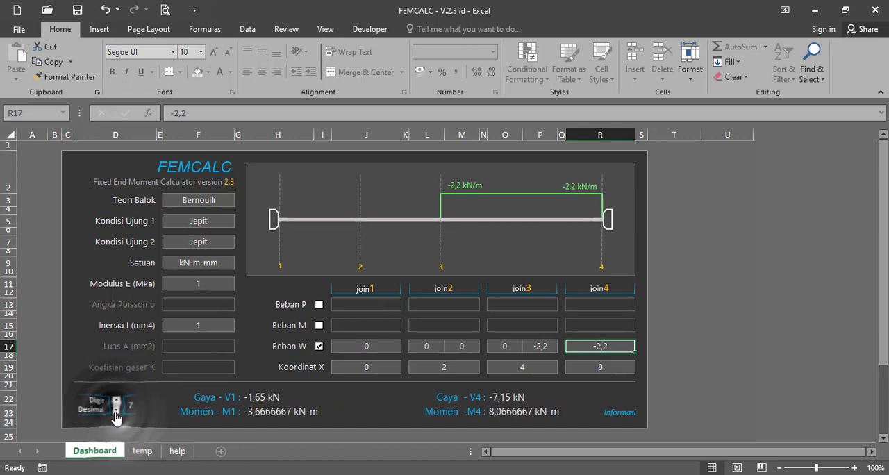
click(117, 411)
click(116, 412)
click(116, 411)
click(116, 411)
click(116, 412)
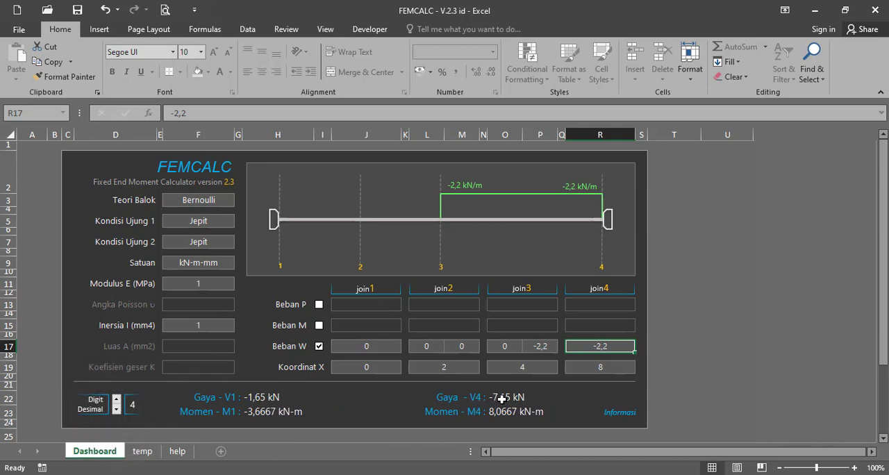
Switch back to Book1 and enter 0 for F24 in H64
click(211, 474)
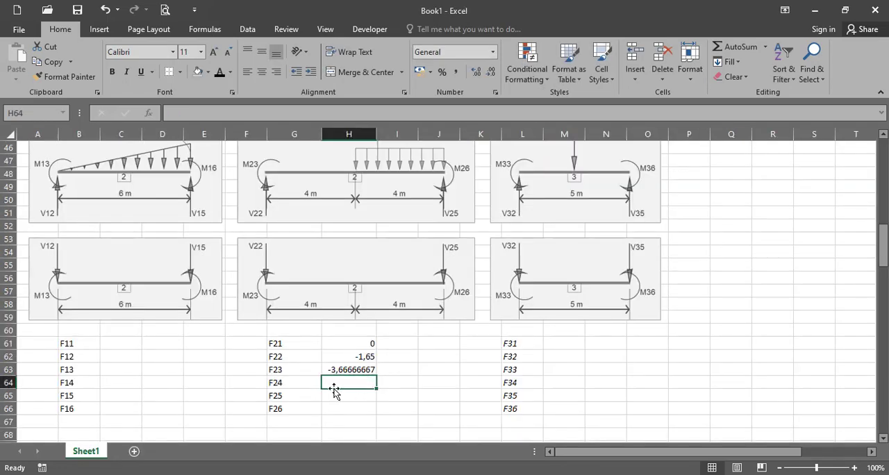
text(0)
key(Return)
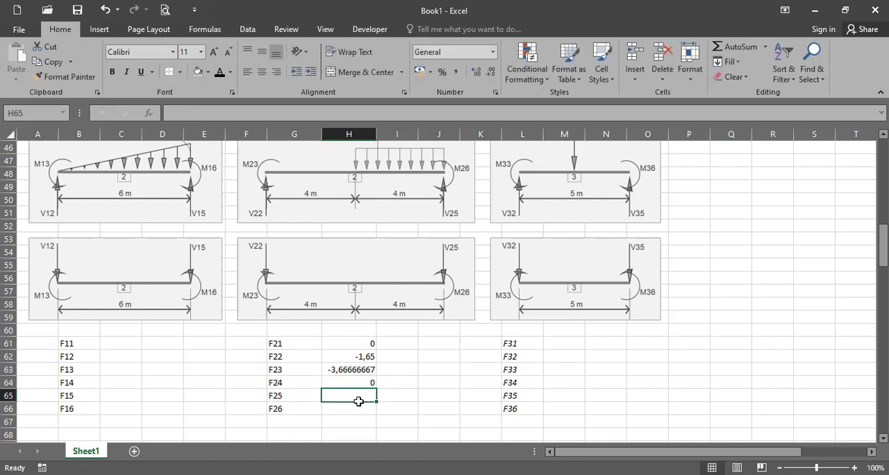
text(-)
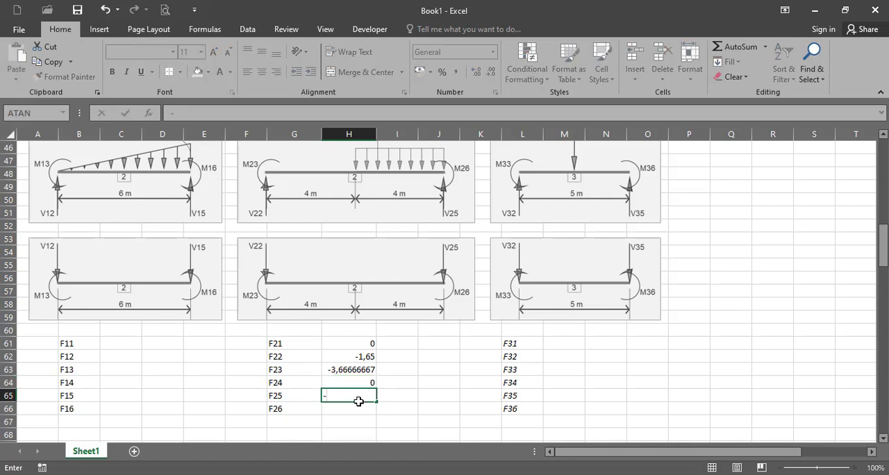
text(0,15)
key(Return)
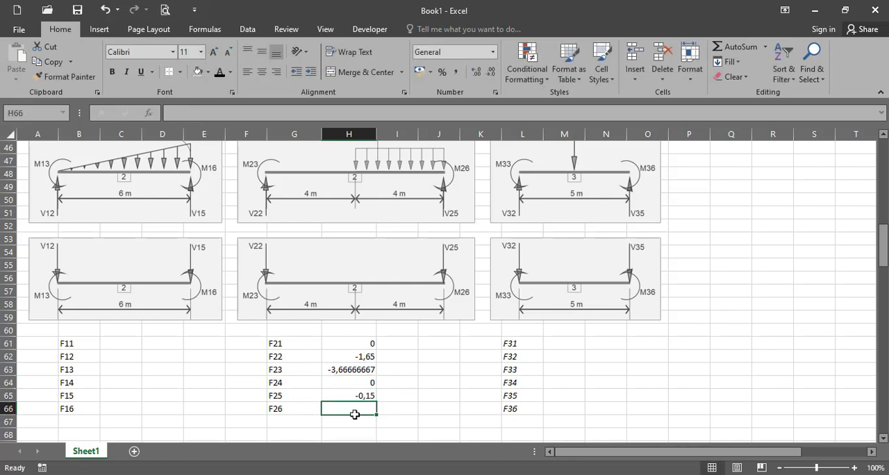
Enter FEMCALC's V4 force of -7,15 for F25 in H65
click(327, 434)
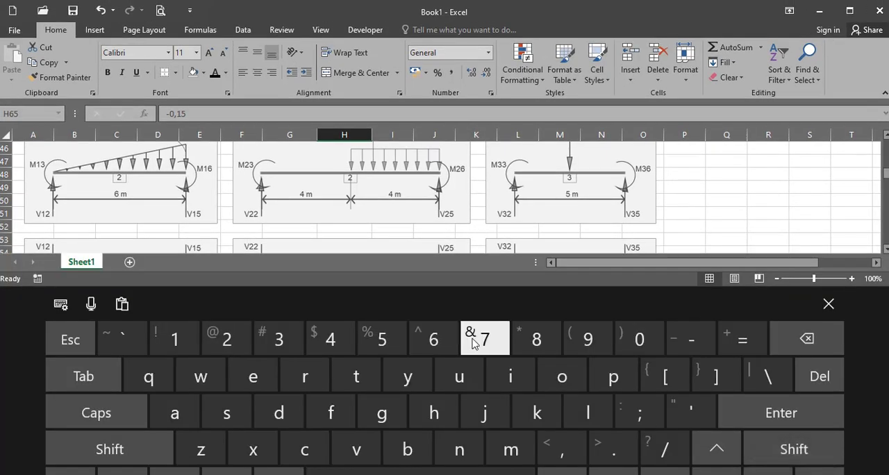
text(-7)
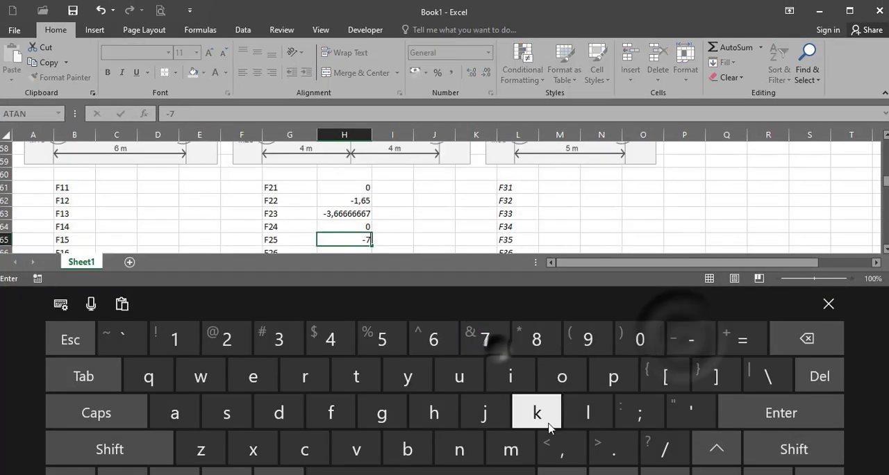
text(,15)
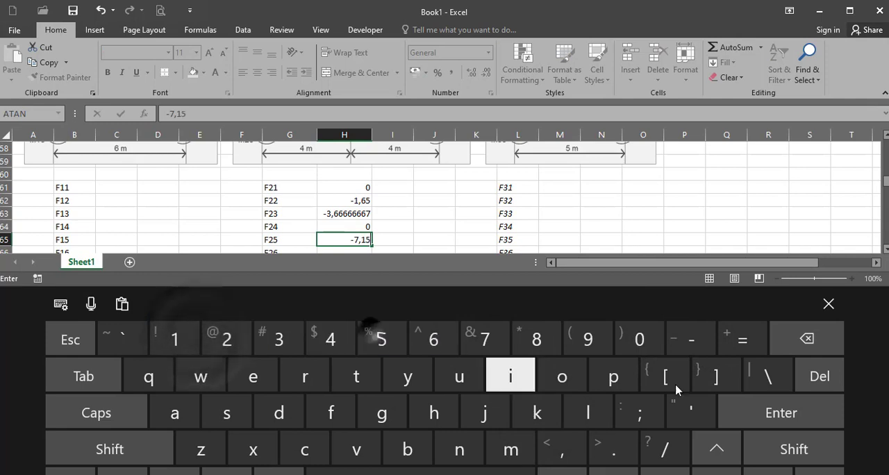
click(829, 304)
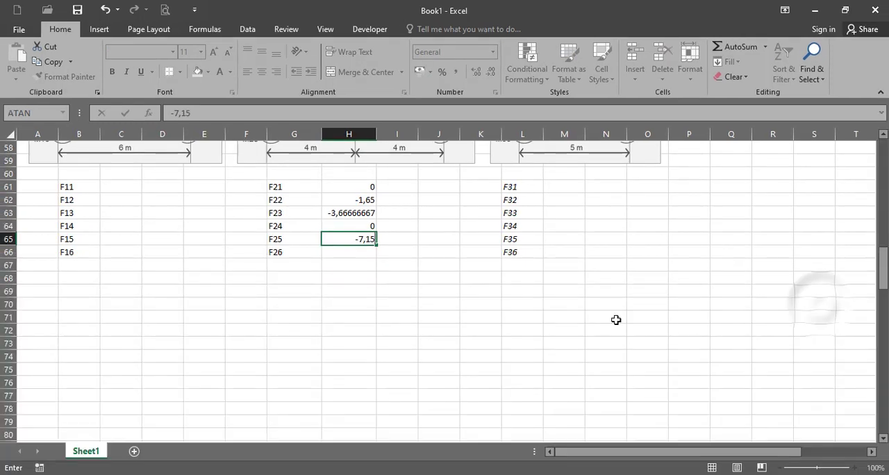
click(564, 303)
Enter FEMCALC's M4 moment as 8,066666667 for F26 in H66
click(366, 251)
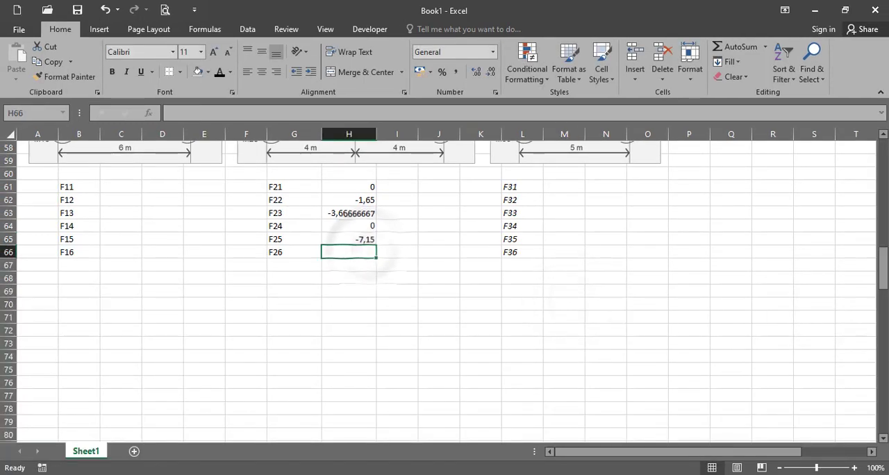
click(315, 474)
click(298, 474)
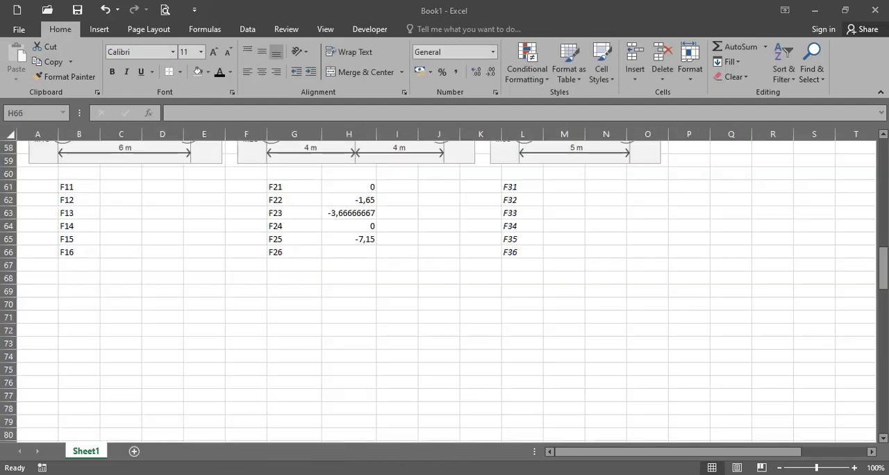
text(8)
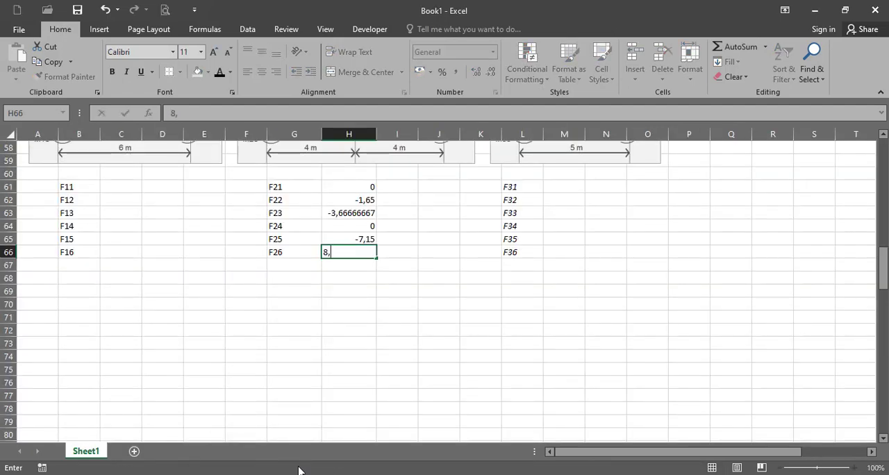
text(,066666666666666666666)
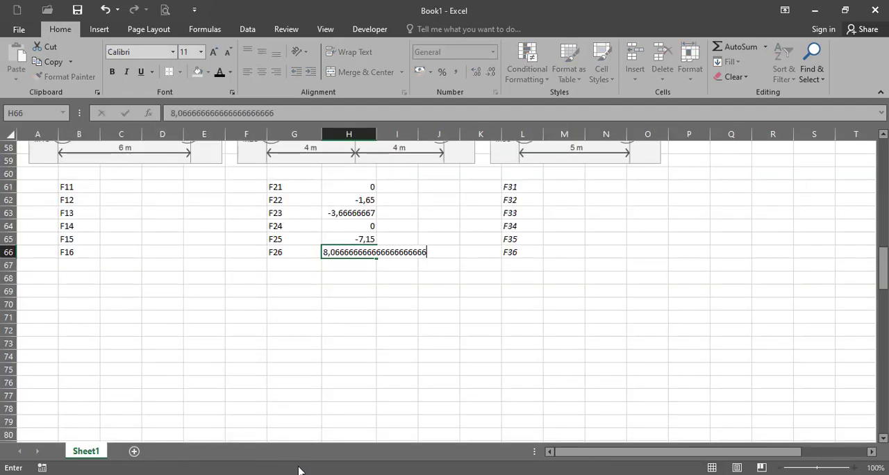
key(Return)
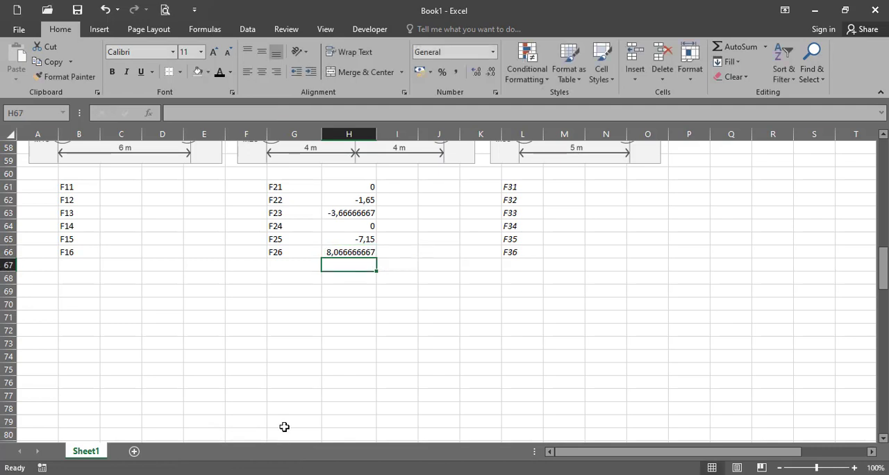
Switch to FEMCALC and set join4 for element 1, with Beban W -2,5 in R17 and Koordinat X 6 in R19
scroll(313, 347, up, 3)
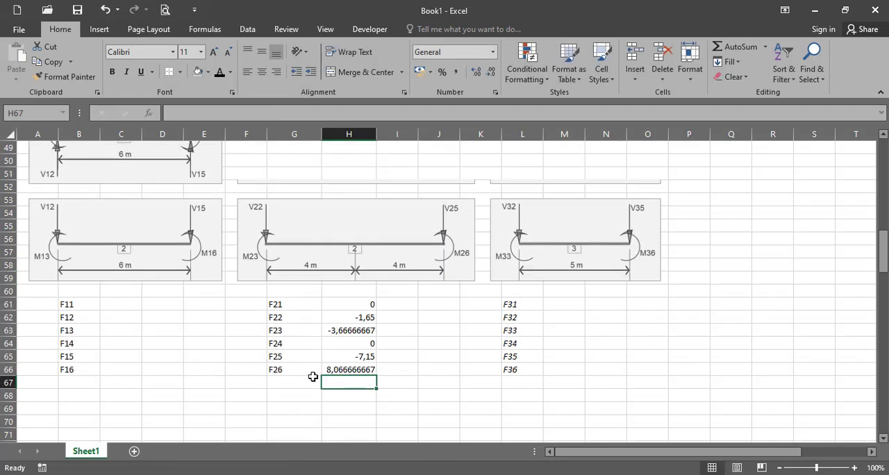
click(104, 311)
key(Up)
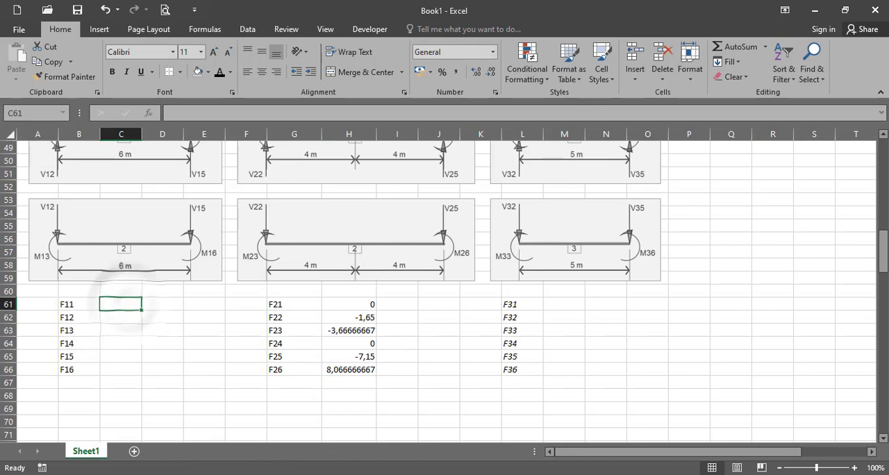
key(alt+Tab)
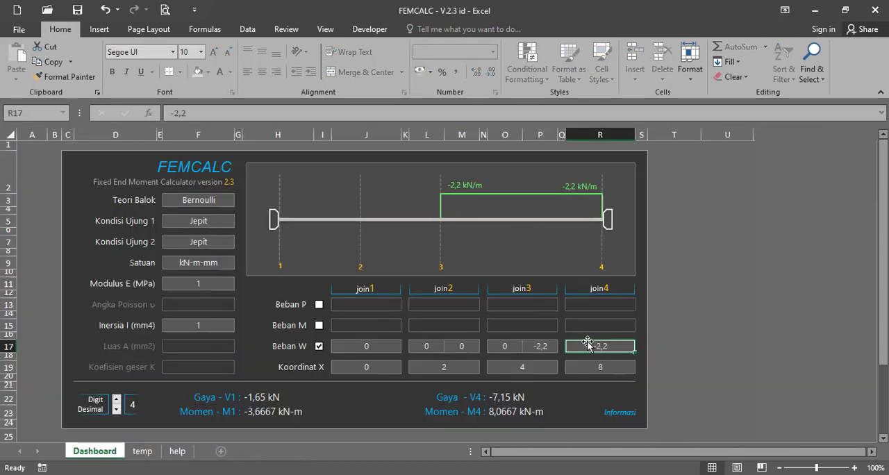
key(alt+Tab)
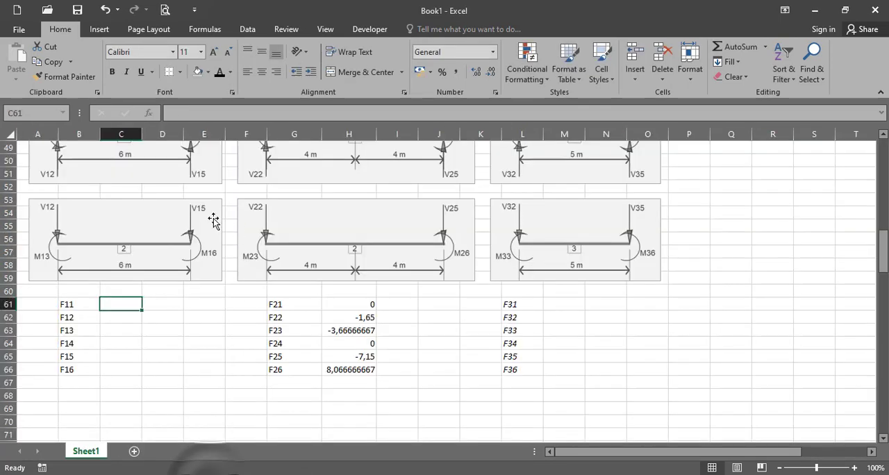
scroll(213, 222, up, 3)
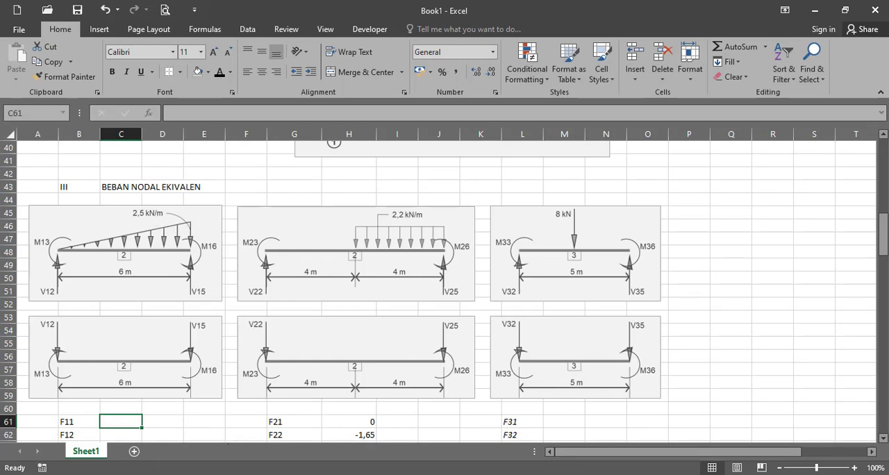
key(alt+Tab)
text(-2)
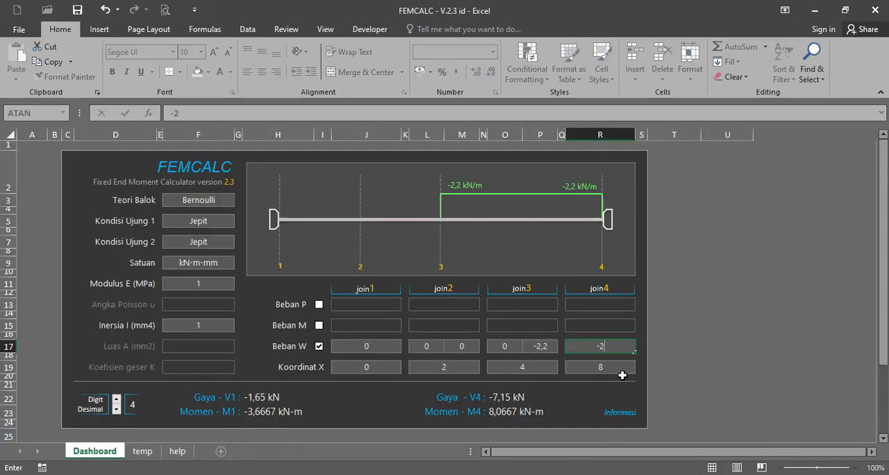
key(Return)
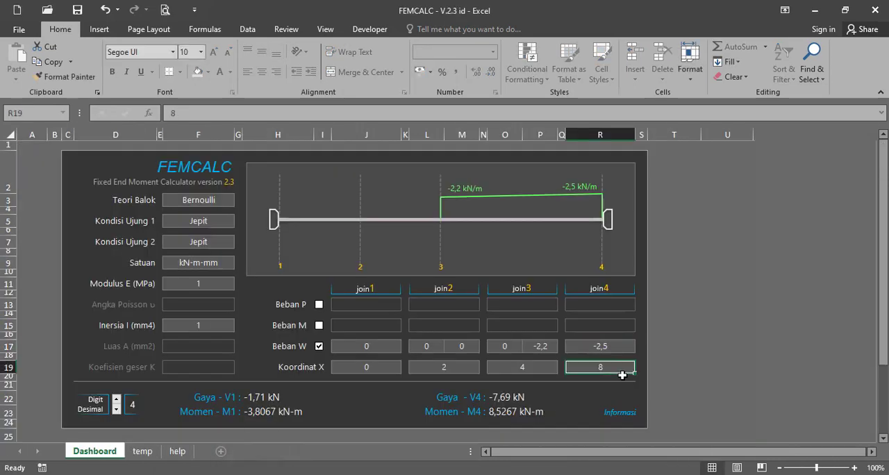
text(6)
click(528, 370)
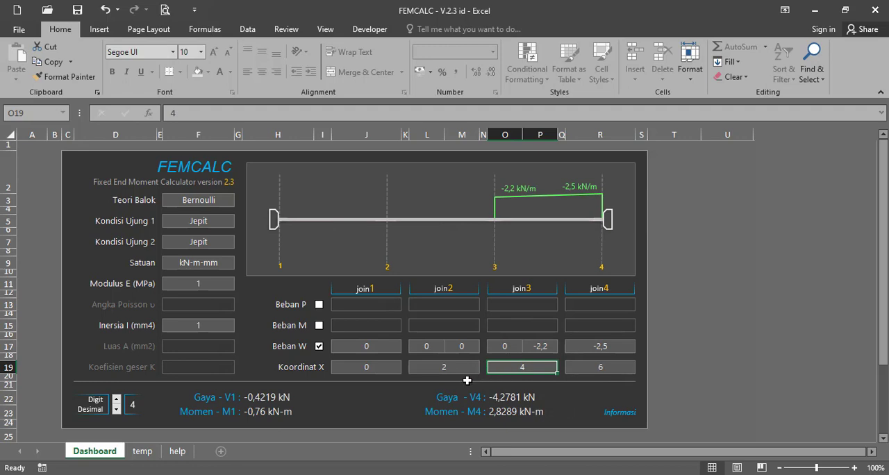
Set the second Beban W value of join3 in P17 with the formula =-2,5*2/3
click(549, 347)
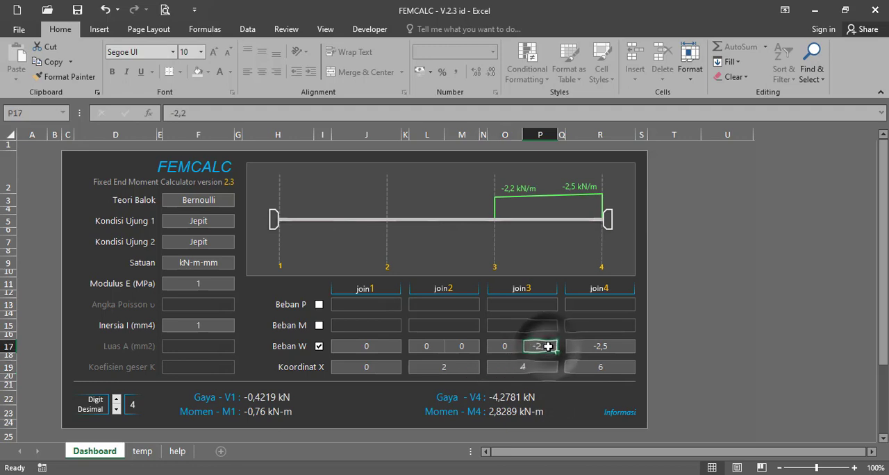
text(=)
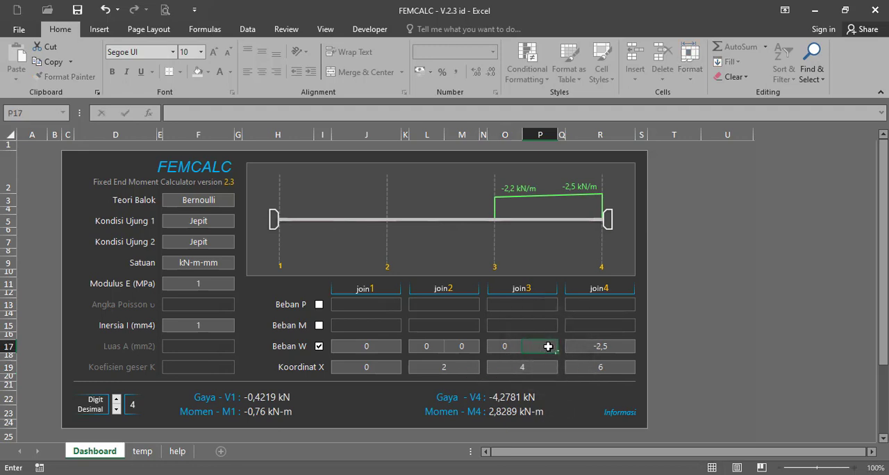
key(BackSpace)
text(=-3,*2/3)
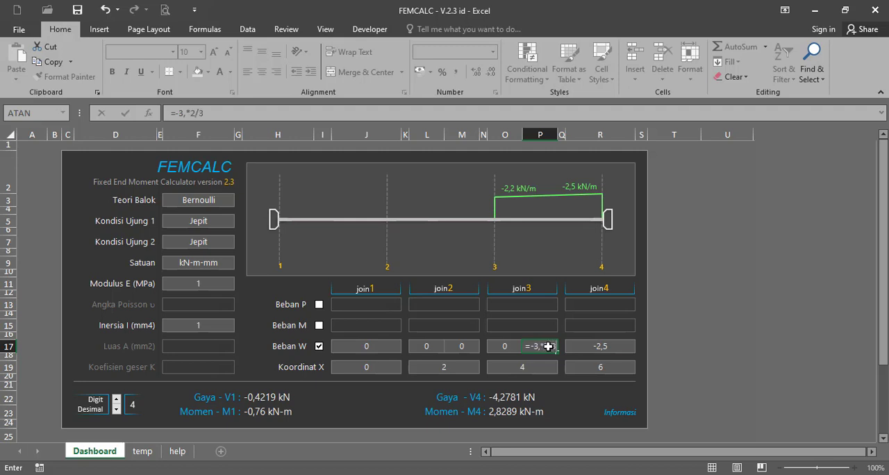
key(Return)
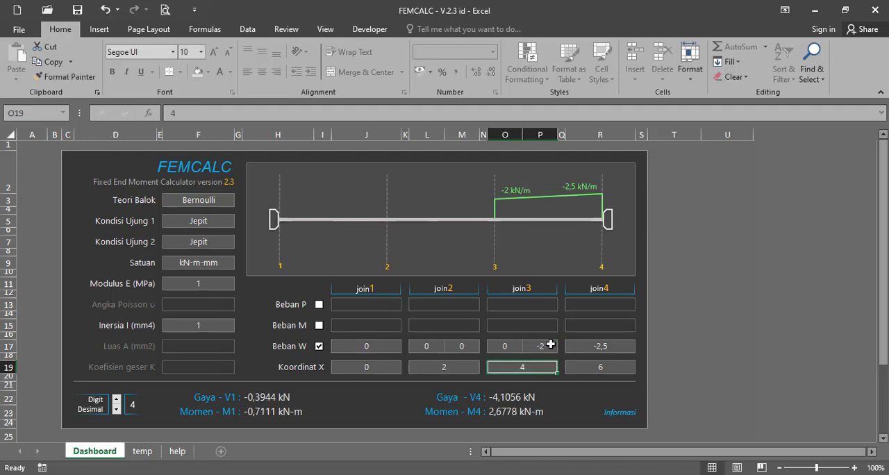
click(546, 347)
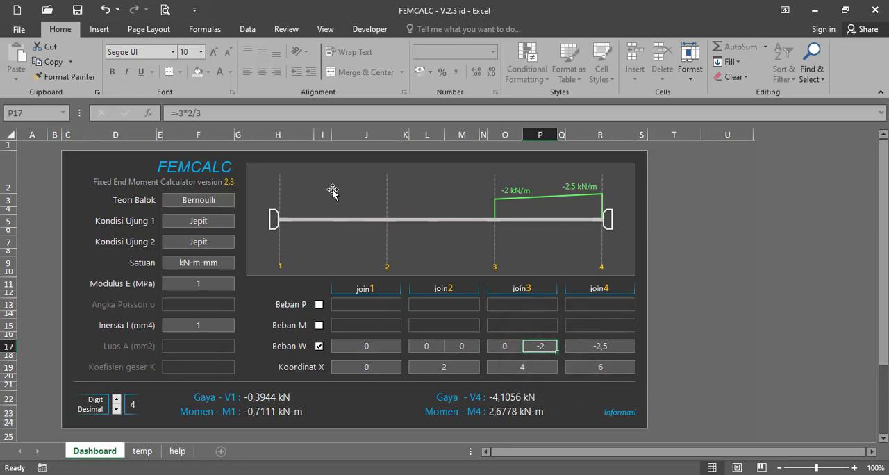
click(185, 114)
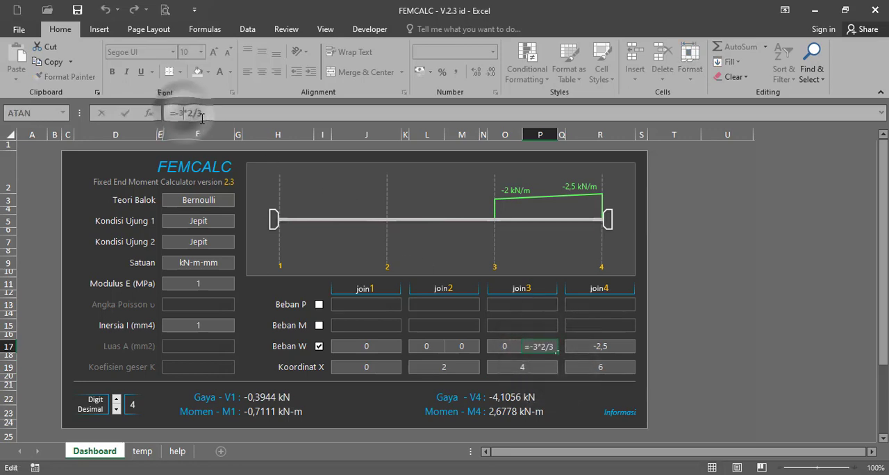
key(BackSpace)
text(2,5)
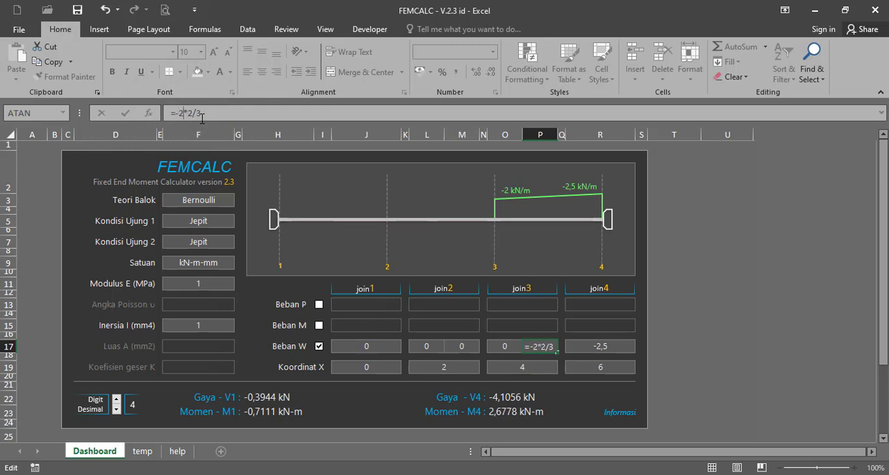
key(Return)
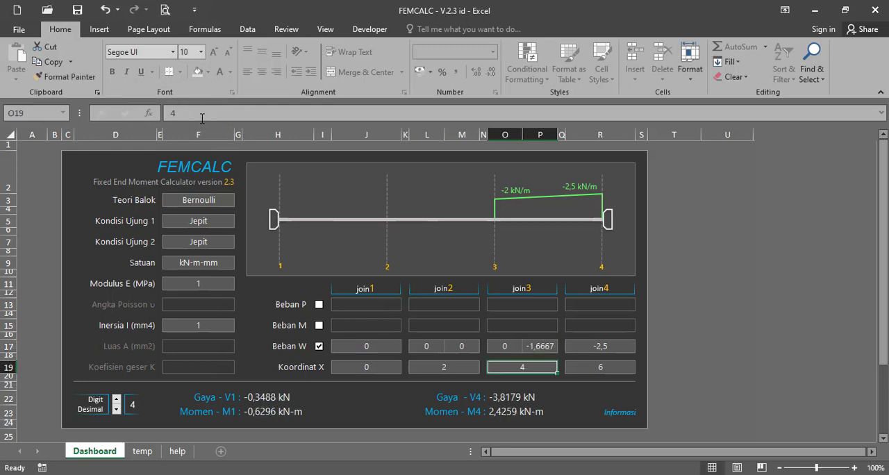
click(507, 345)
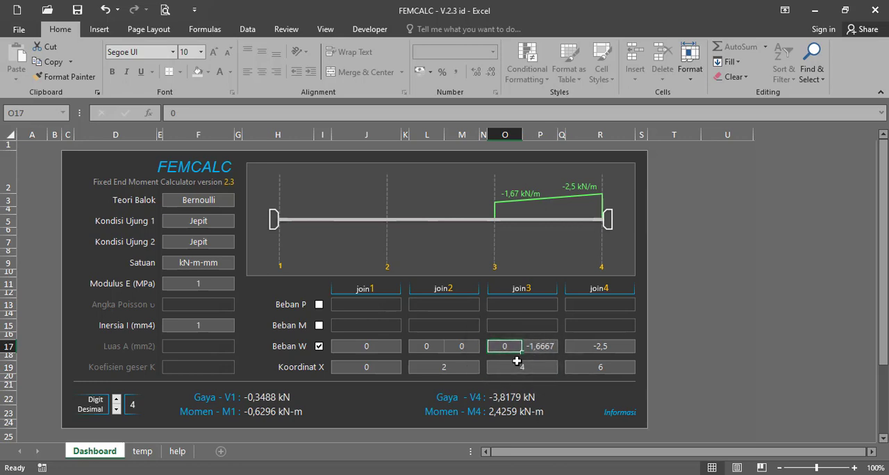
text(-1)
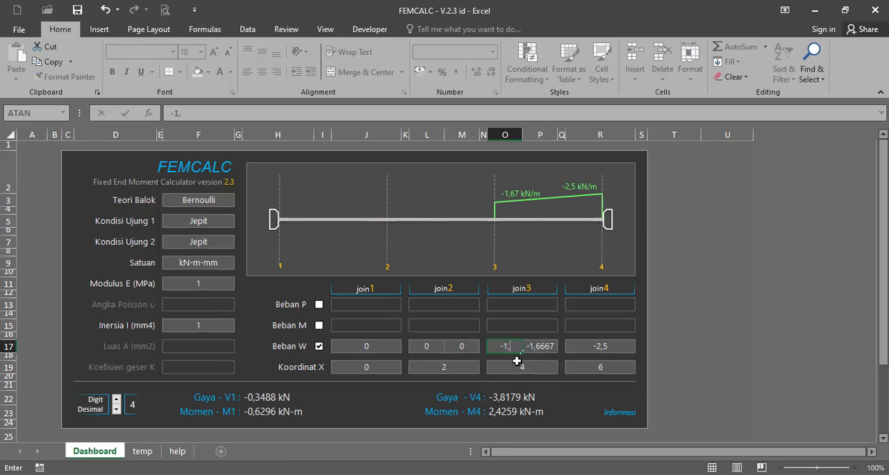
text(,66666666666667)
key(Return)
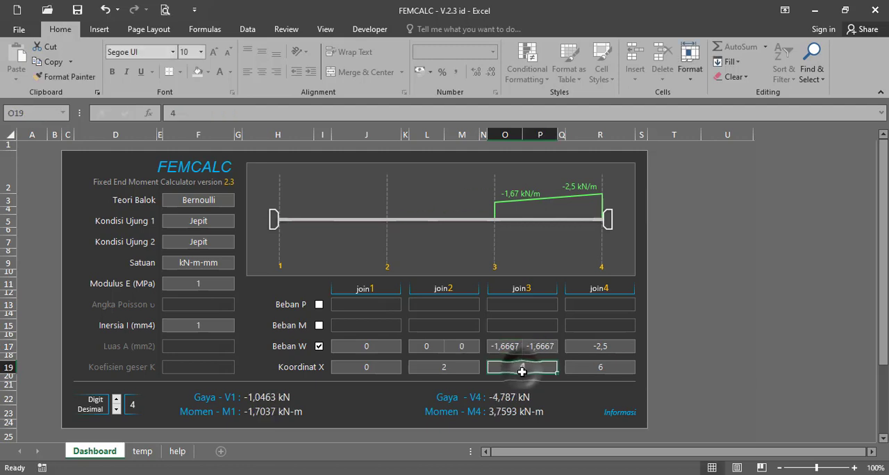
Set the second Beban W value of join2 in M17 to -0,8333 with a formula based on the -2,5 load
click(466, 346)
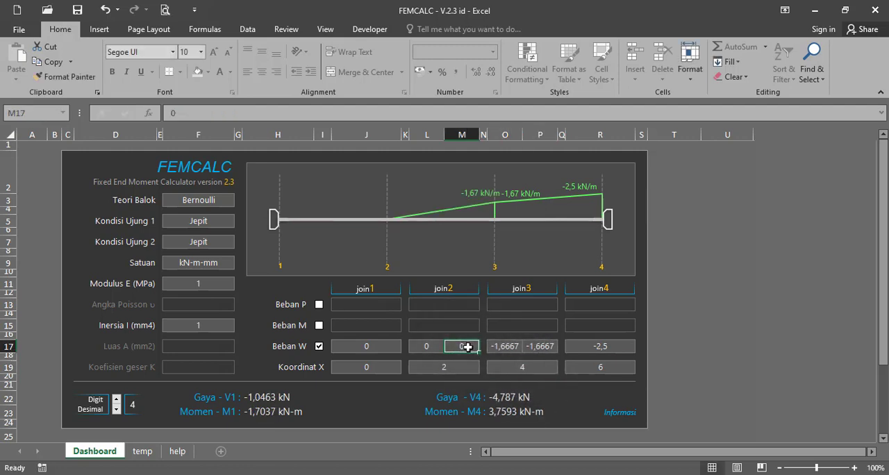
text(=-2,5/3)
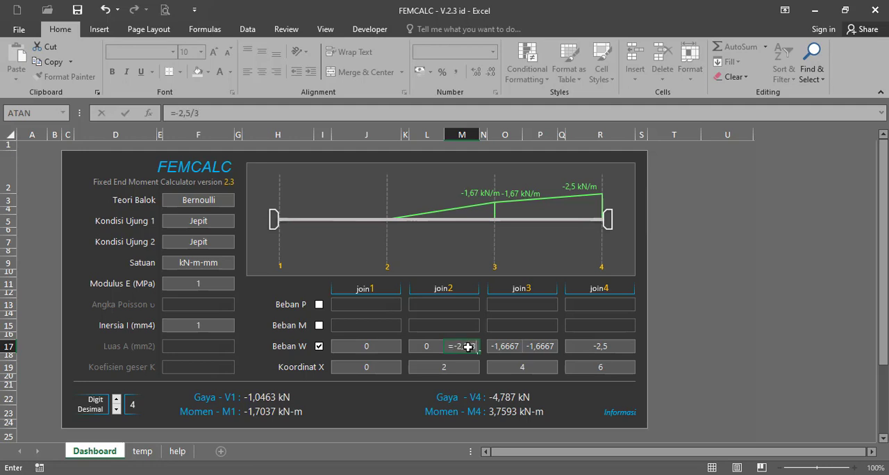
key(Return)
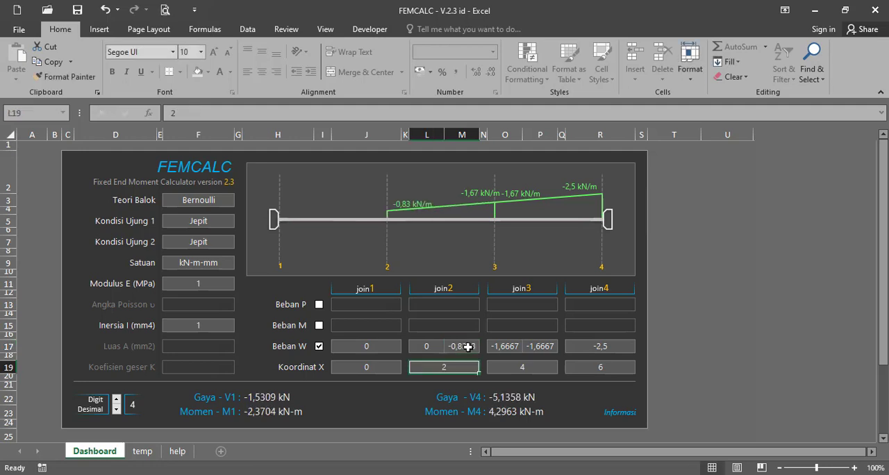
click(432, 345)
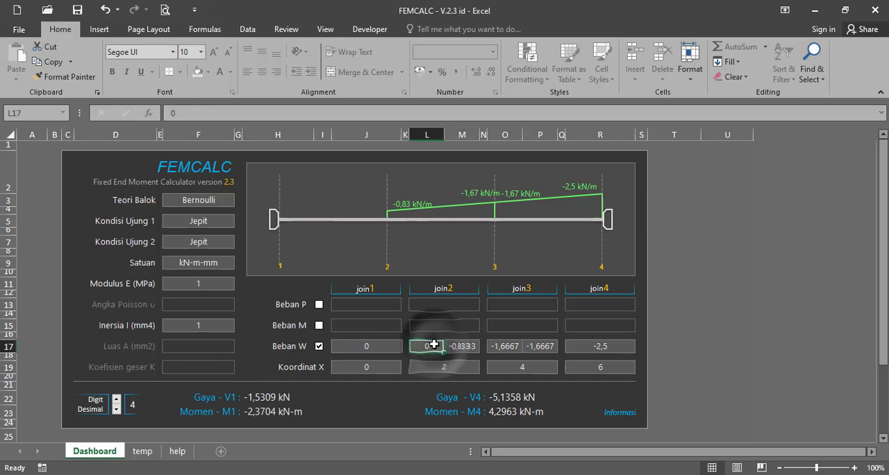
text(=-0)
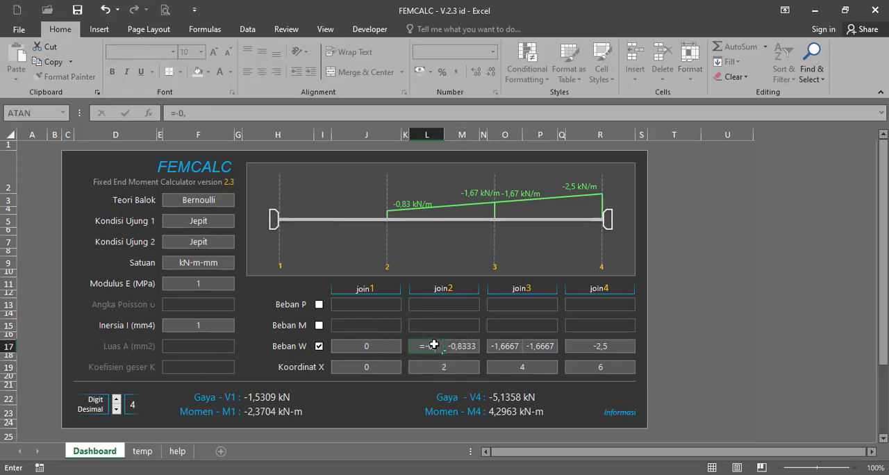
text(,83333333333333333333)
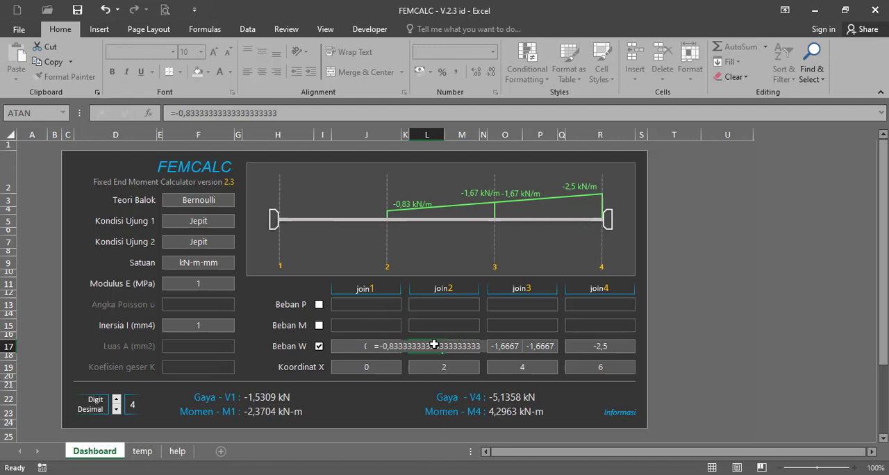
key(Return)
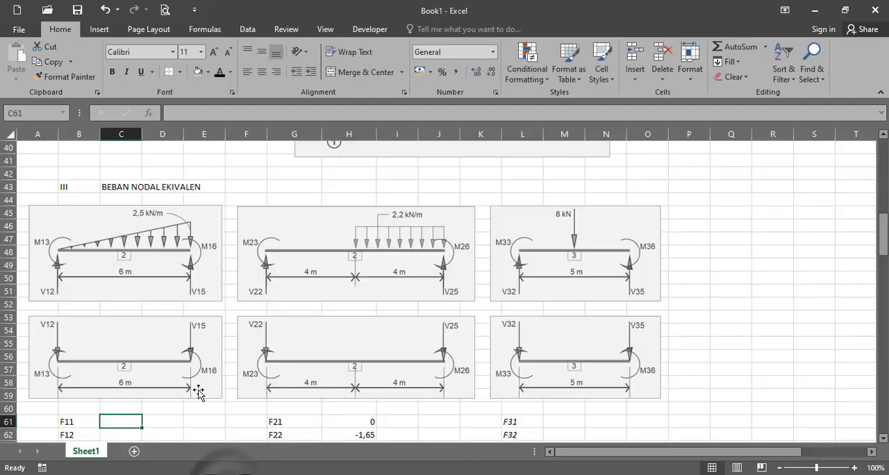
Switch to the Book1 workbook and enter 0 for F11 in C61 and FEMCALC's V1 force of -2,25 for F12 in C62
scroll(171, 369, down, 2)
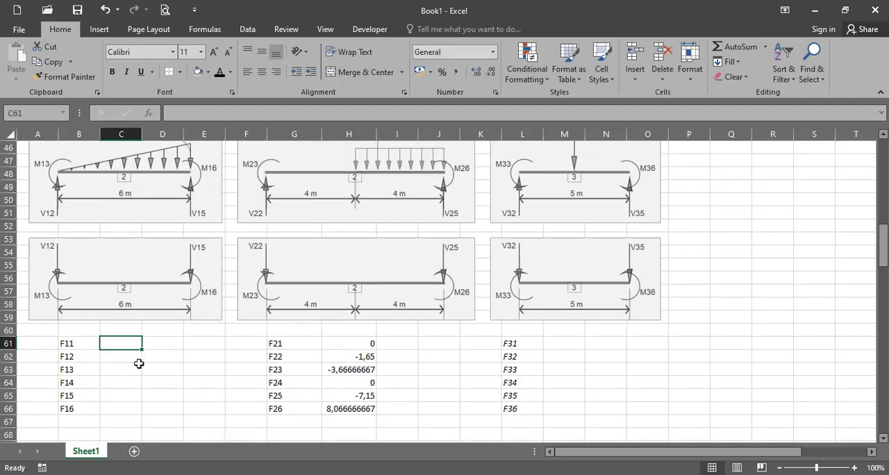
text(0)
key(Return)
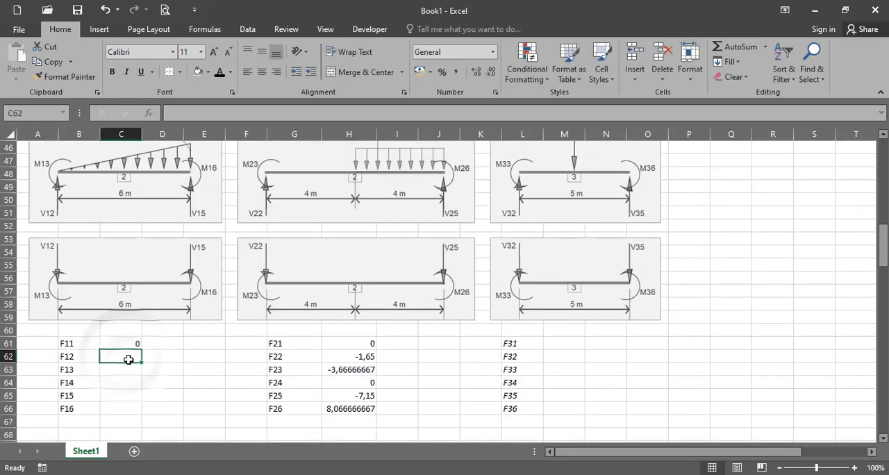
text(-2,25)
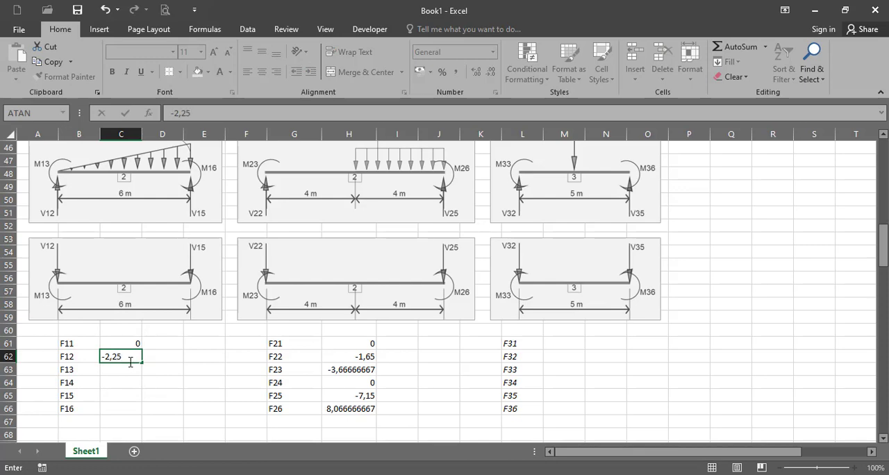
key(Return)
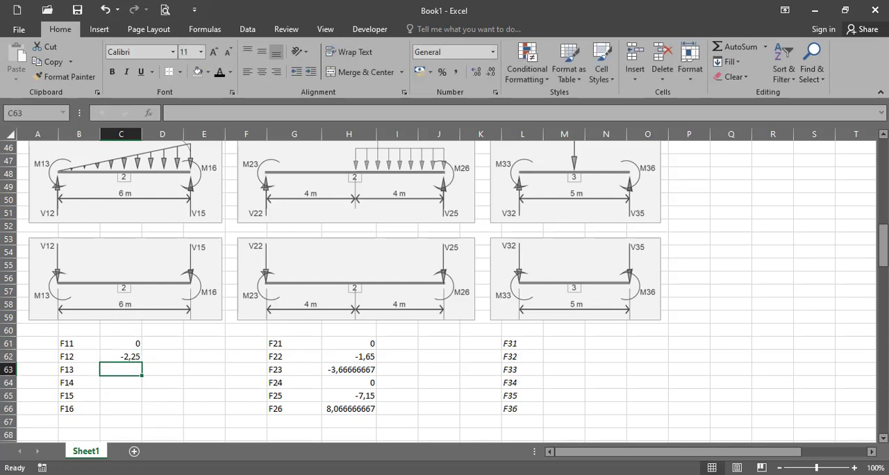
Enter FEMCALC's M1 moment of -3 for F13 in C63 and 0 for F14 in C64
click(271, 434)
mouse_move(240, 474)
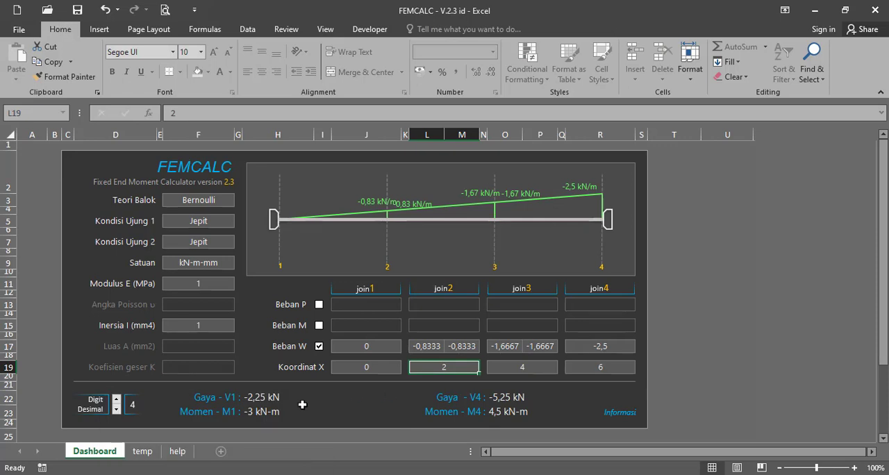
key(alt+Tab)
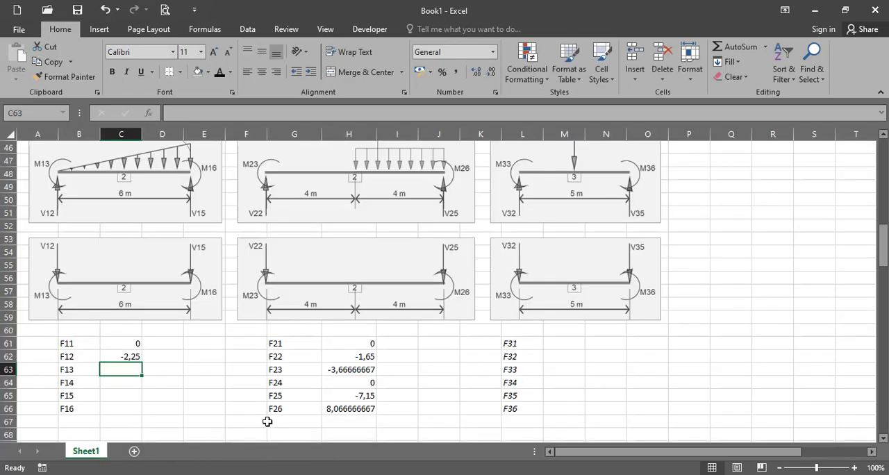
text(-33)
key(Return)
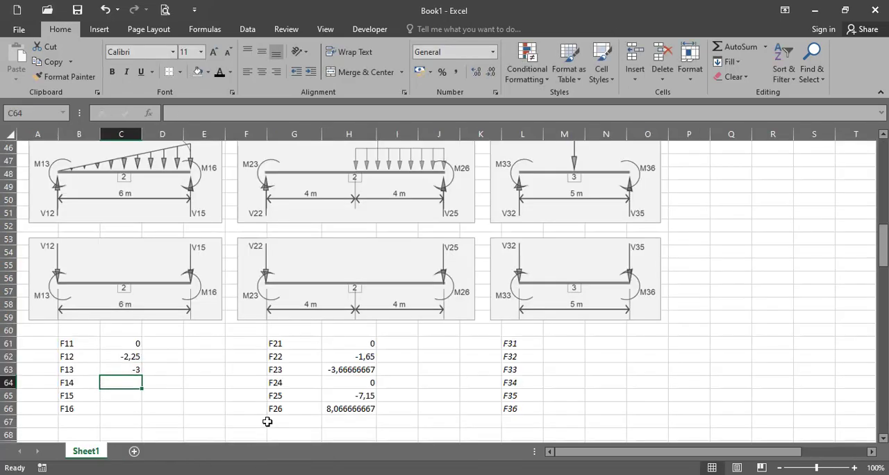
text(0)
key(Return)
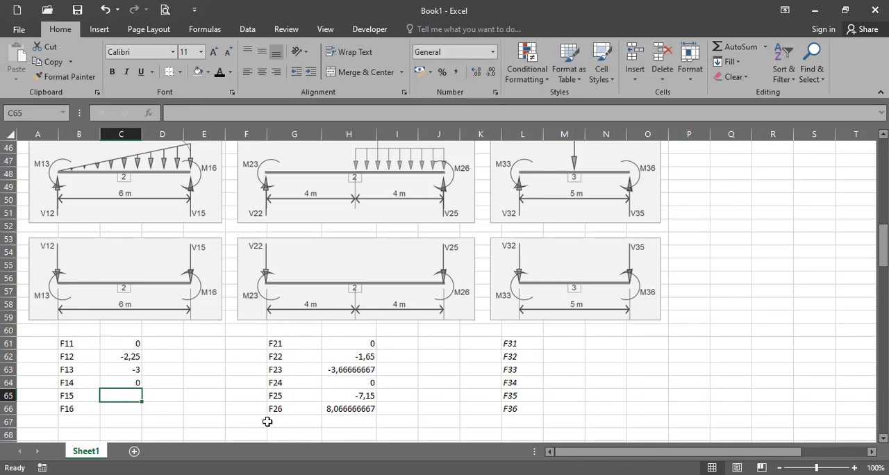
Look up FEMCALC's V4 force and enter it as -5,25 for F15 in C65 of Book1
key(alt+Tab)
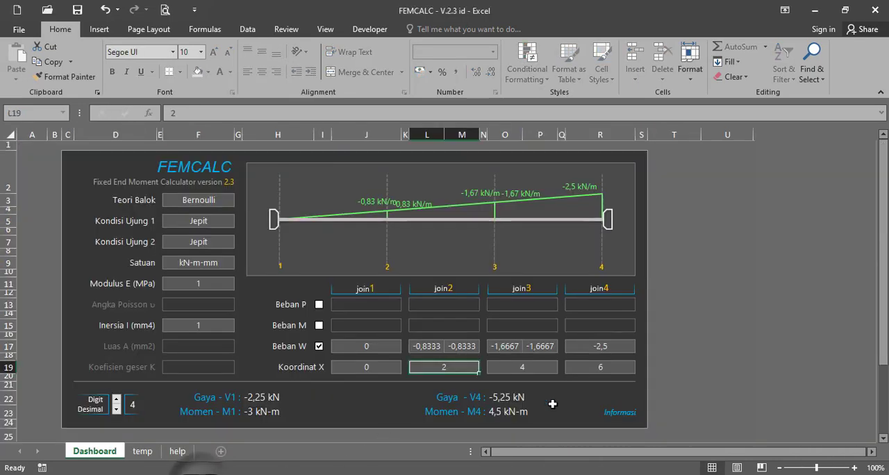
click(264, 474)
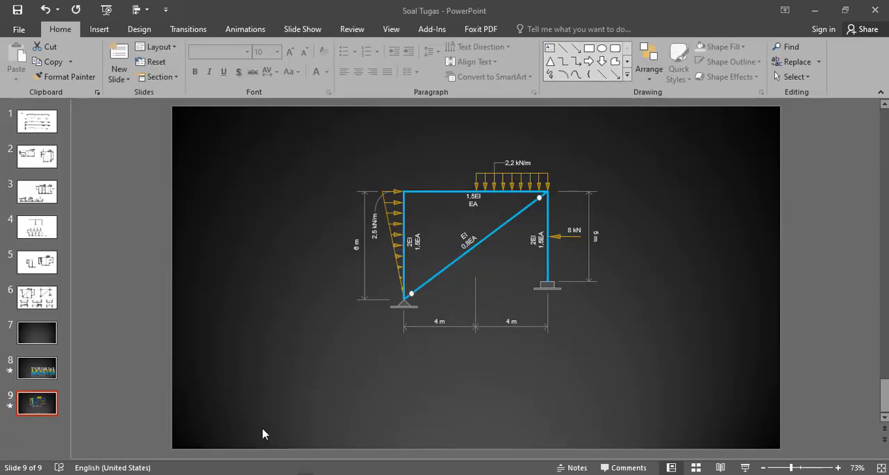
click(211, 474)
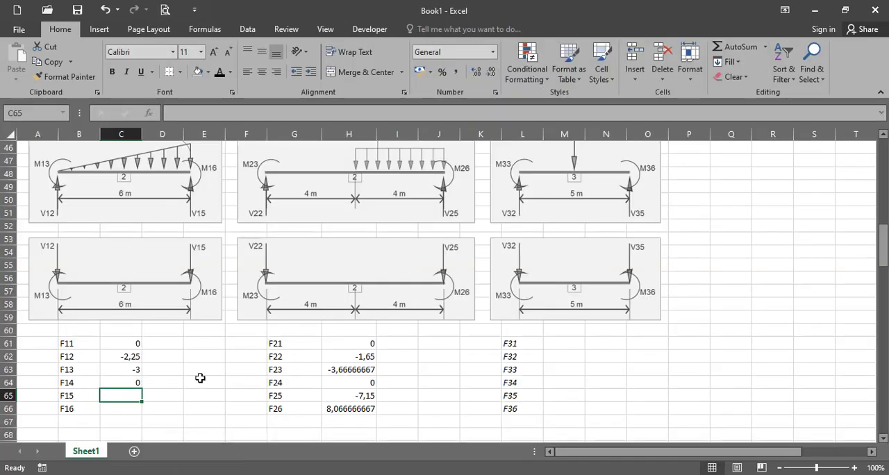
text(-5,25)
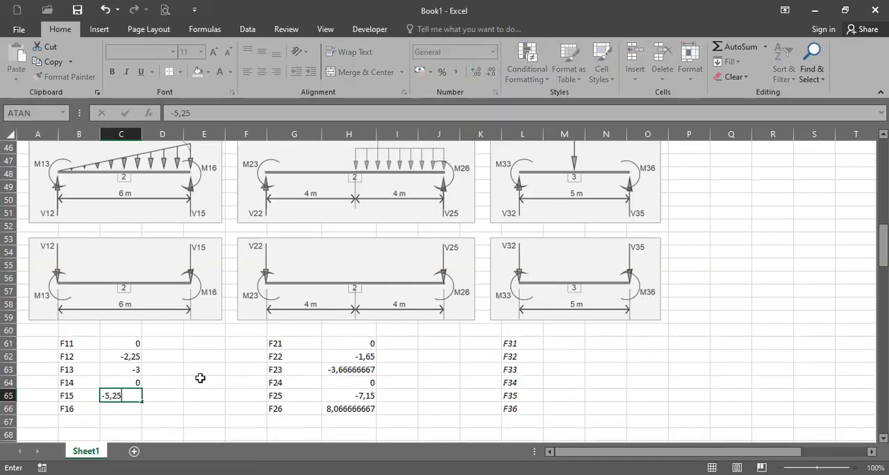
key(Return)
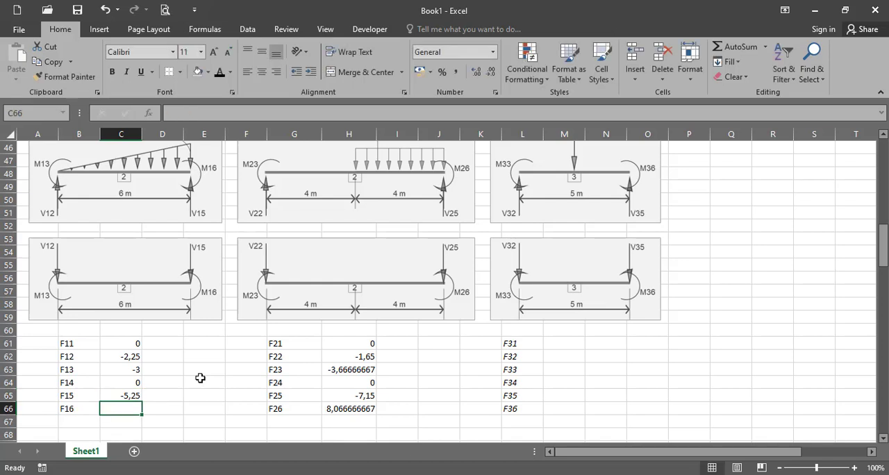
Enter FEMCALC's M4 moment as 4,5 for F16 in C66
text(4,5)
key(Return)
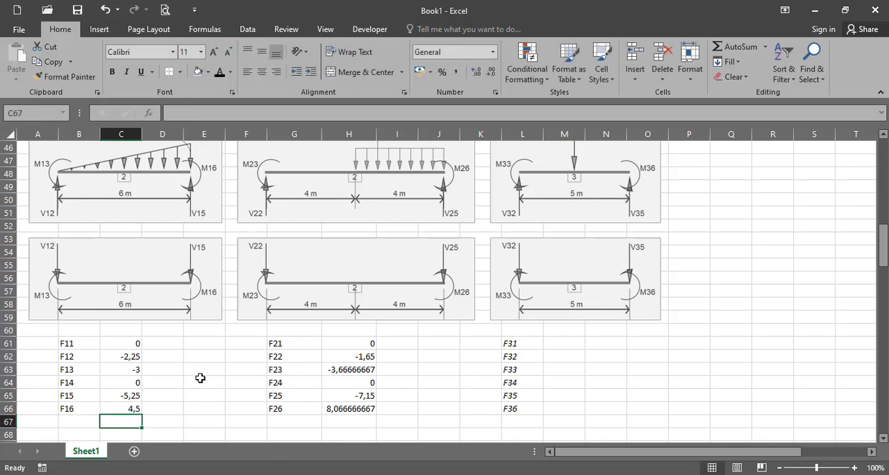
key(Up)
text(4,)
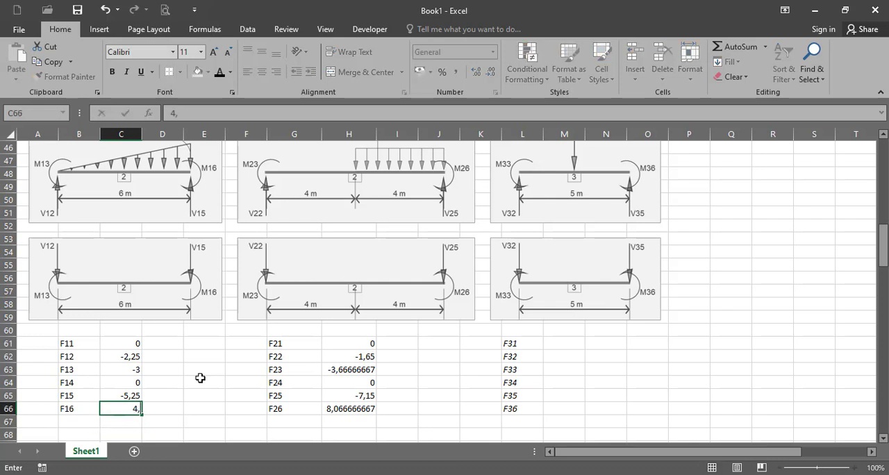
text(5)
key(Return)
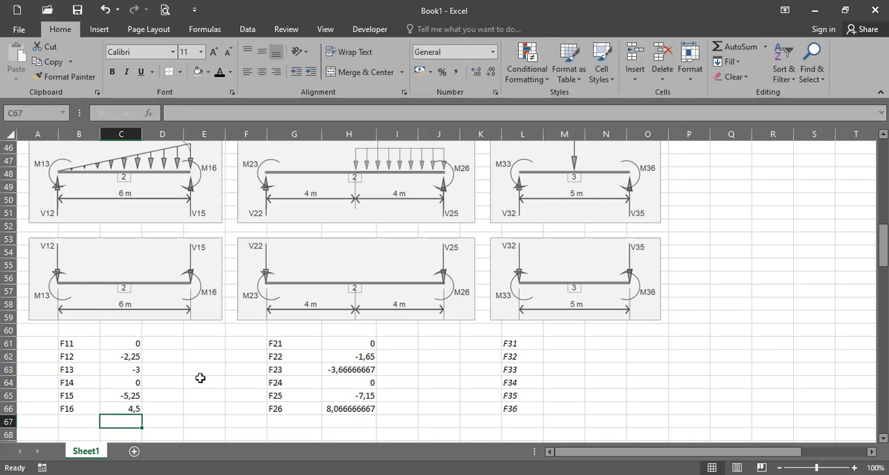
Select cell M61 beside the F31 label for element 3
click(582, 345)
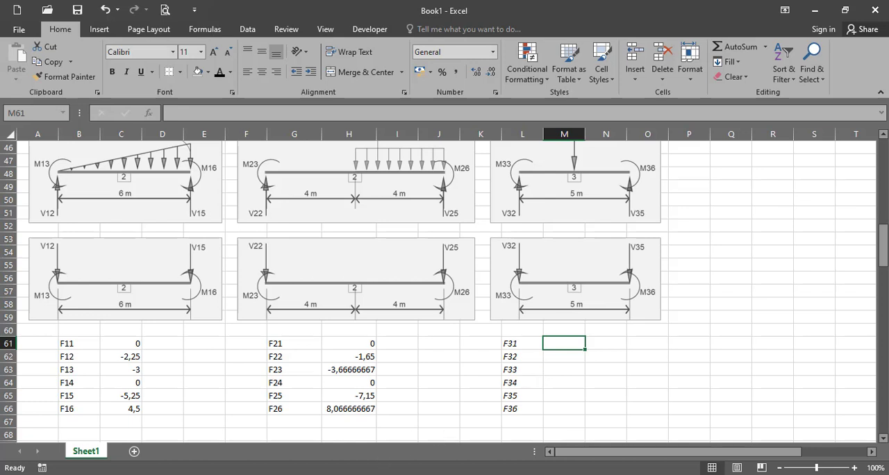
Switch to FEMCALC, enable the point load (Beban P) and disable the distributed load (Beban W)
click(327, 473)
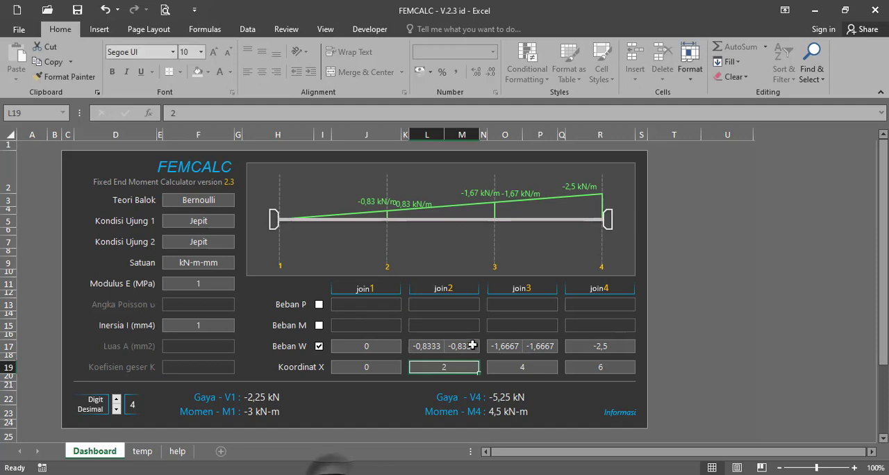
click(319, 306)
click(318, 346)
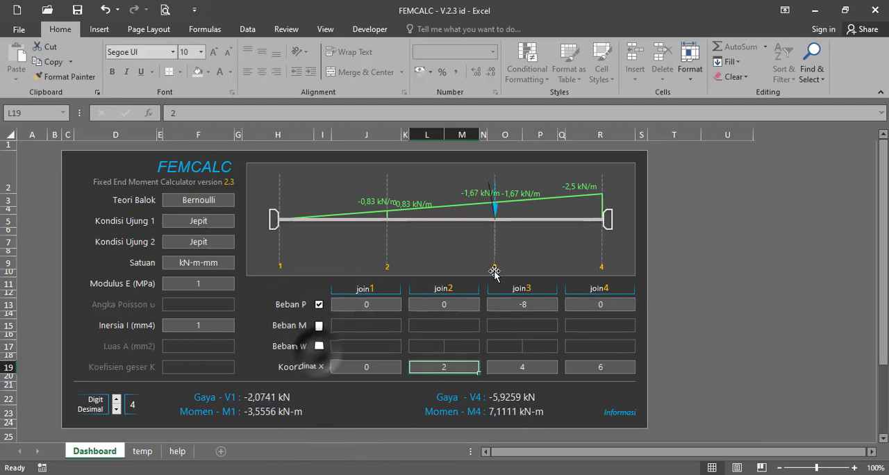
Set the Koordinat X values to 5 for join4 and 2,5 for join3
click(516, 369)
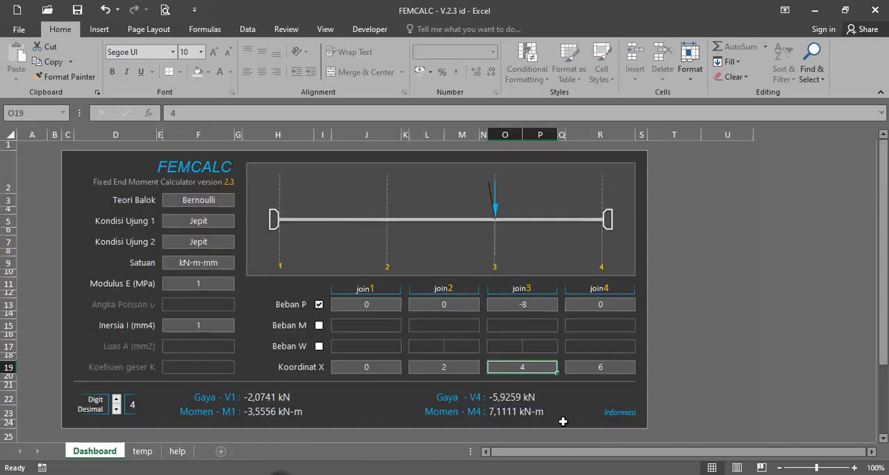
click(600, 368)
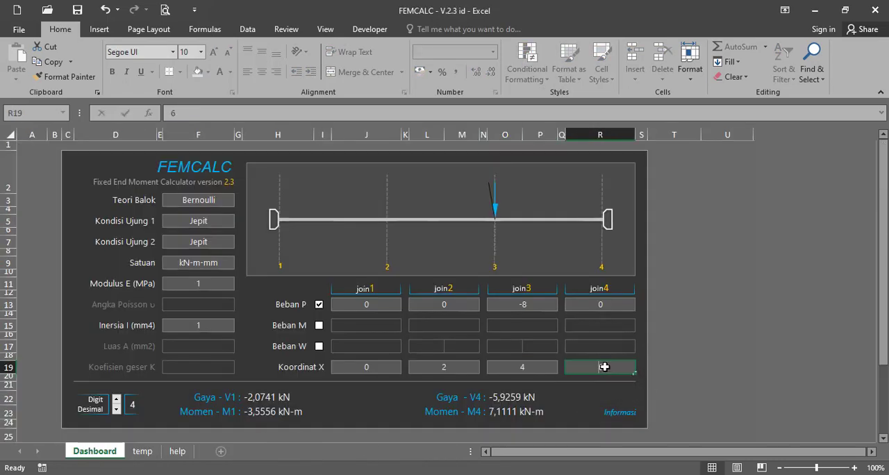
text(5)
click(539, 367)
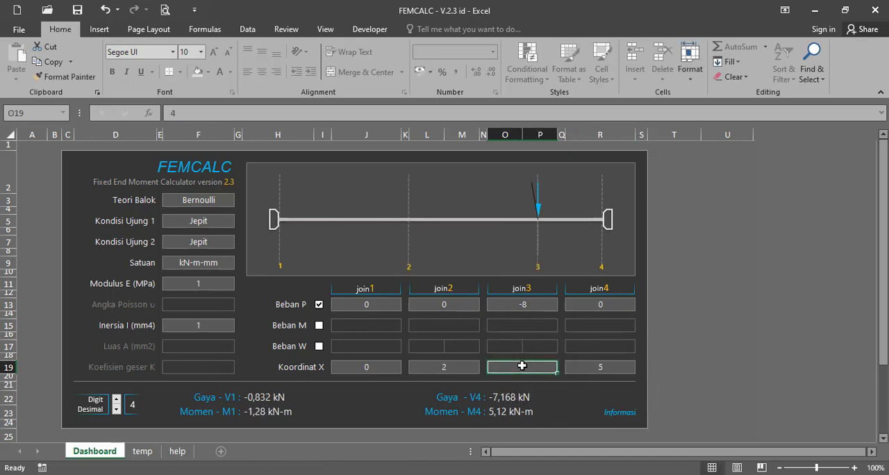
text(2,k)
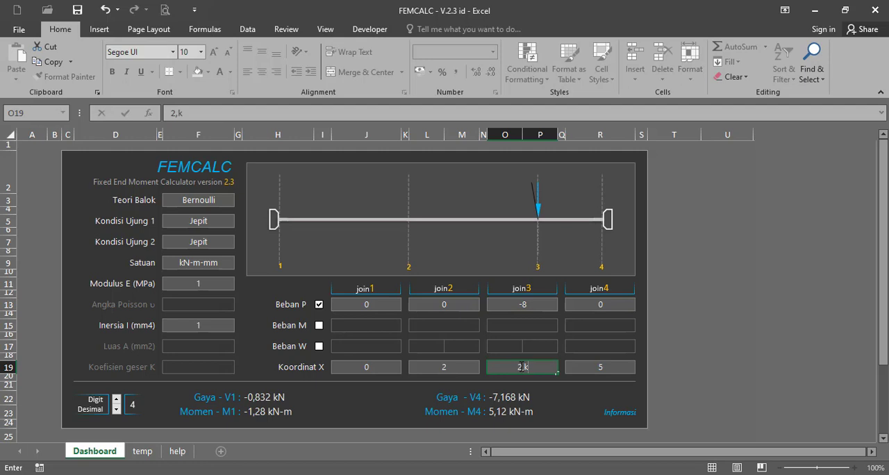
text(5)
click(520, 362)
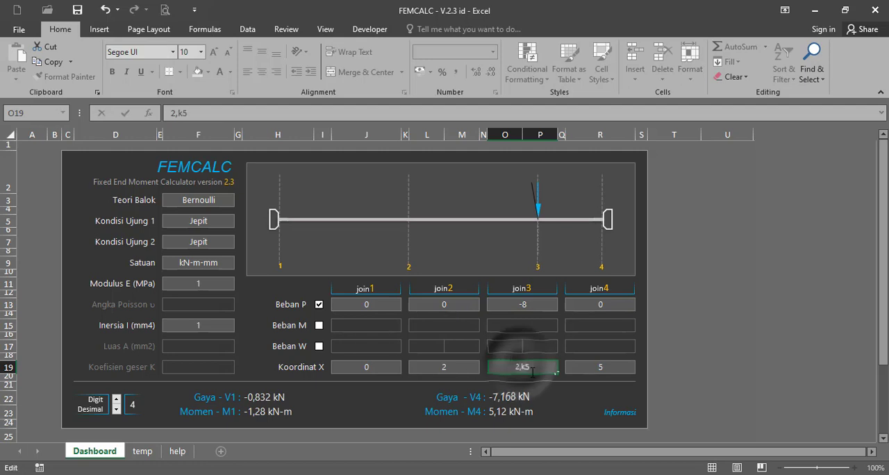
double_click(533, 369)
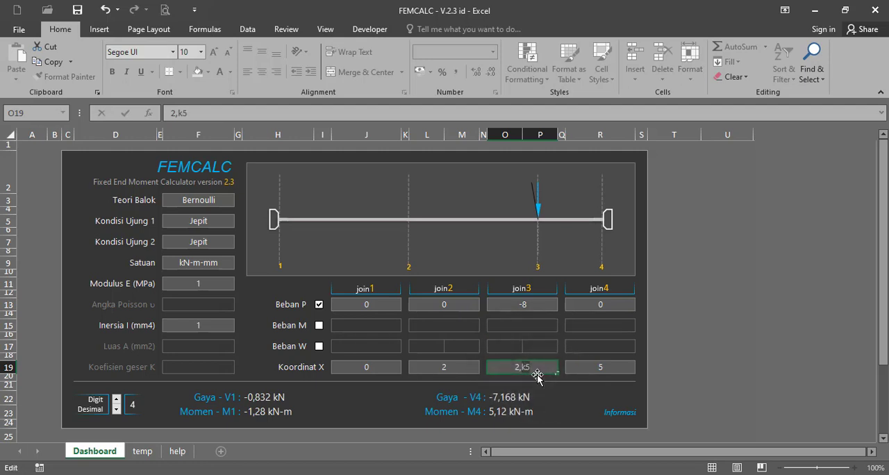
text(5)
click(474, 367)
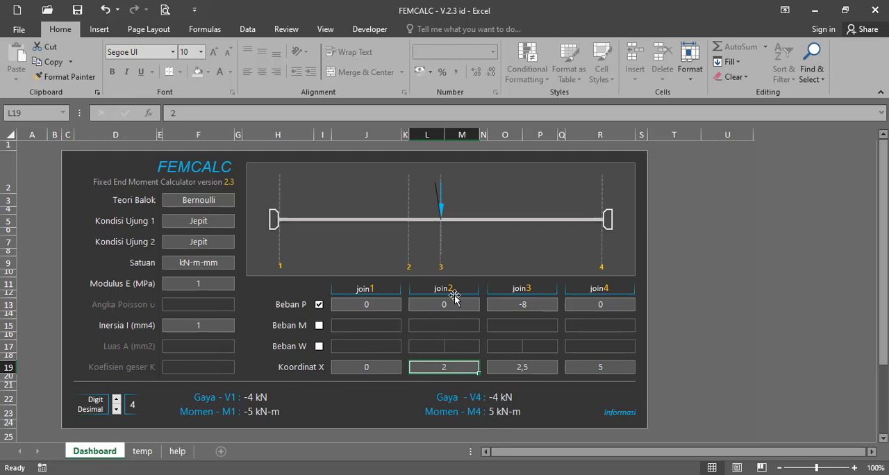
Compare the join3 point load with element 3's load diagram in Book1 and read FEMCALC's end forces and moments
click(518, 305)
click(205, 473)
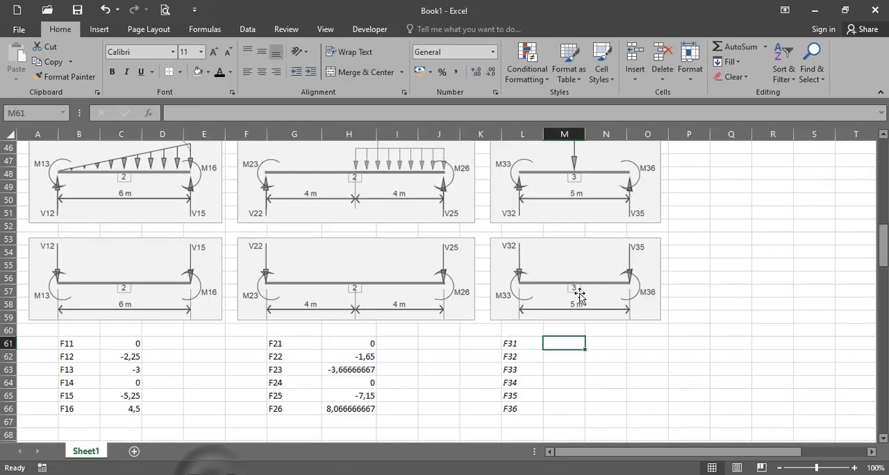
scroll(625, 208, up, 1)
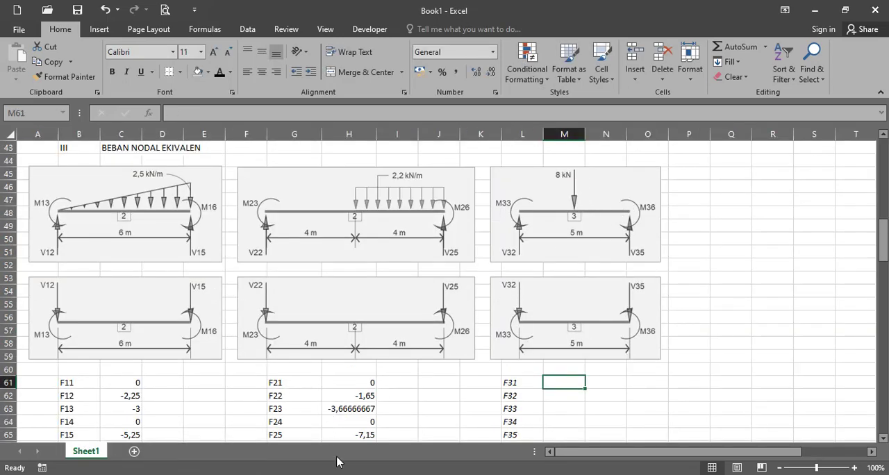
click(319, 473)
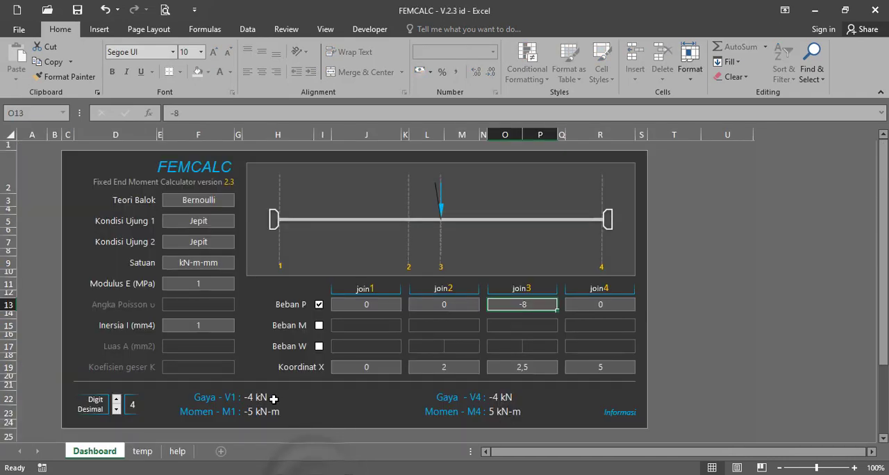
In Book1, enter 0 for F31, -4 for F32 and -5 for F33 in cells M61 to M63
click(211, 474)
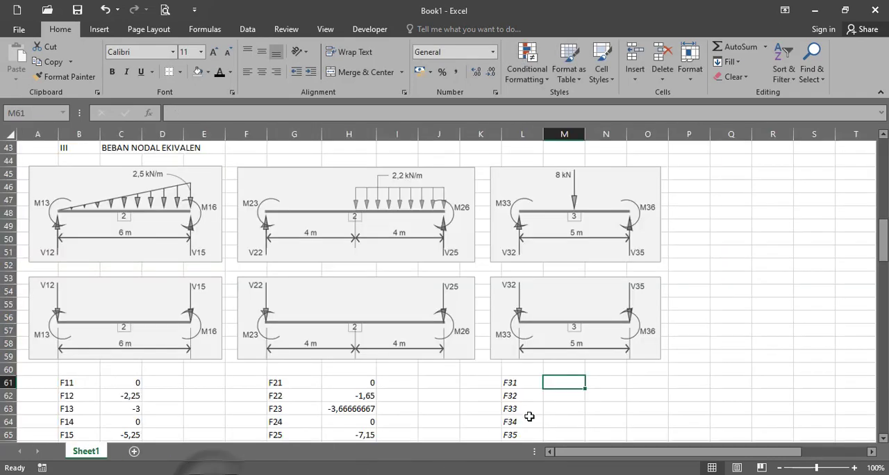
scroll(534, 417, down, 1)
text(0)
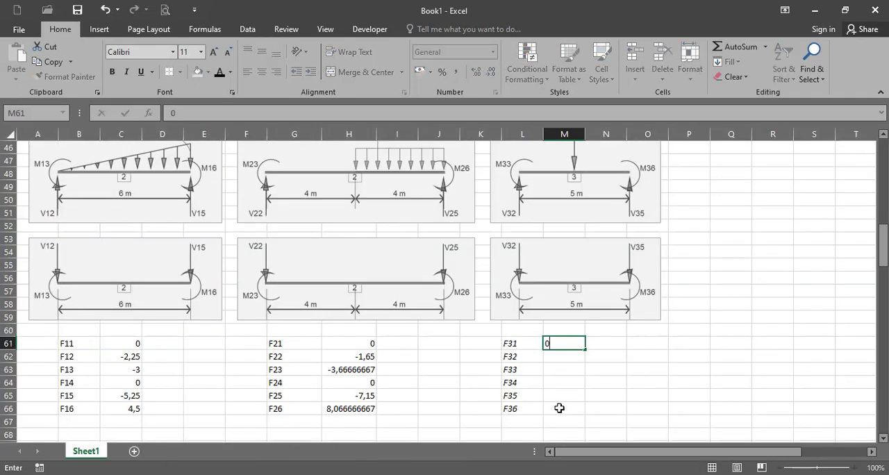
key(Return)
text(-4)
key(Return)
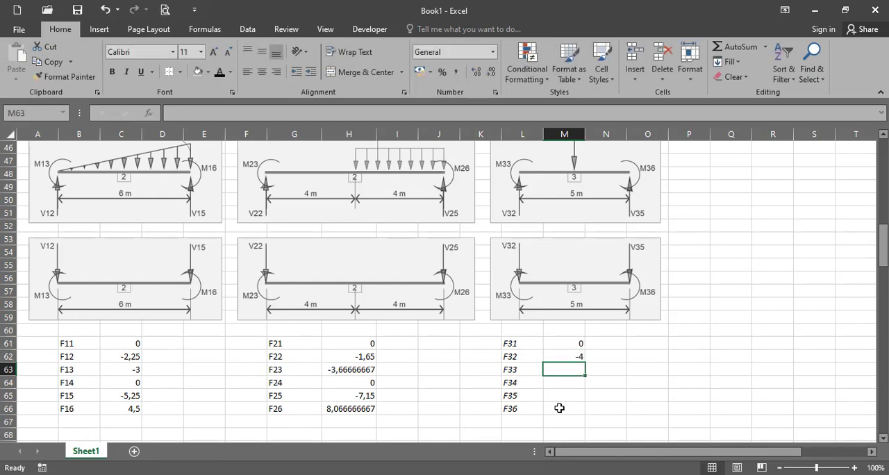
text(-5)
key(Return)
Enter 0 for F34, -4 for F35 and 5 for F36 in cells M64 to M66
text(0)
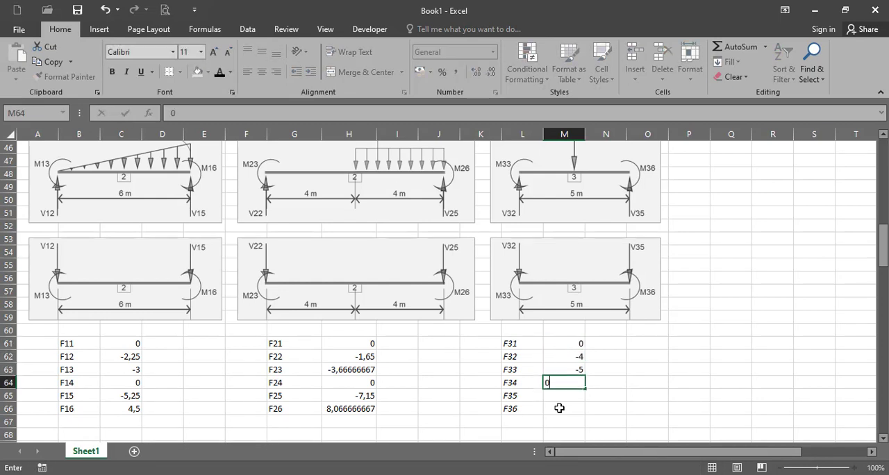
key(Return)
text(-)
text(5)
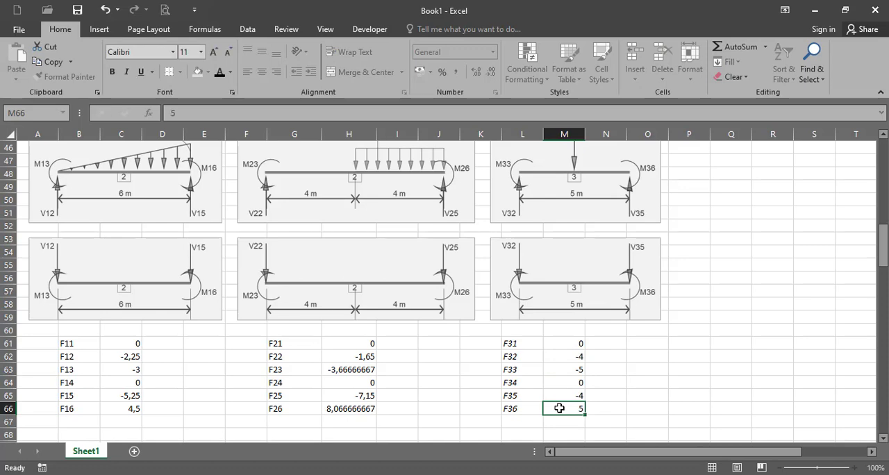
key(Return)
Check element 3's values against FEMCALC and review the nodal load columns of all three elements in Book1
click(381, 470)
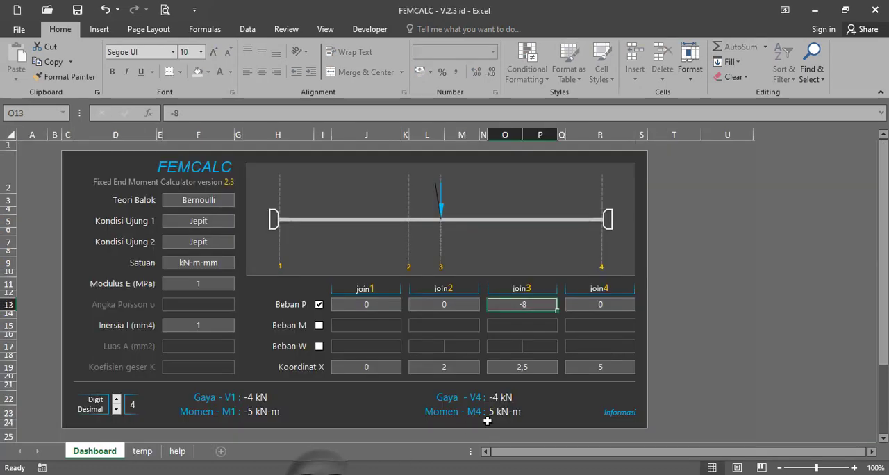
click(380, 473)
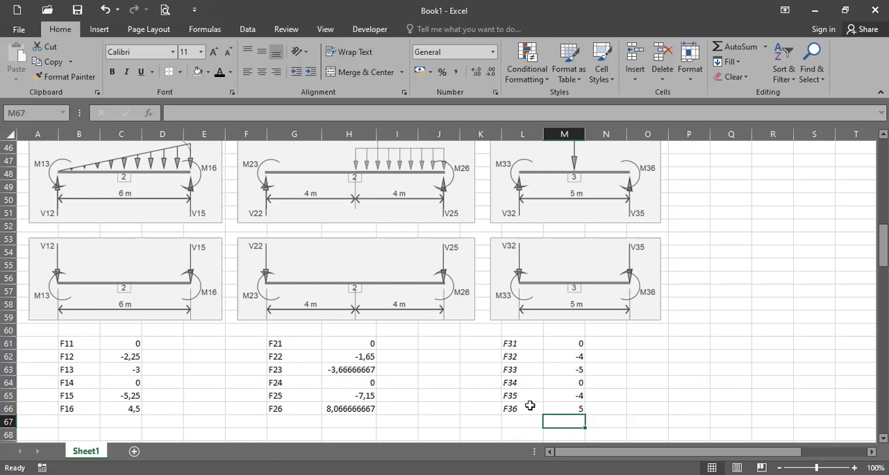
drag(132, 343, 132, 409)
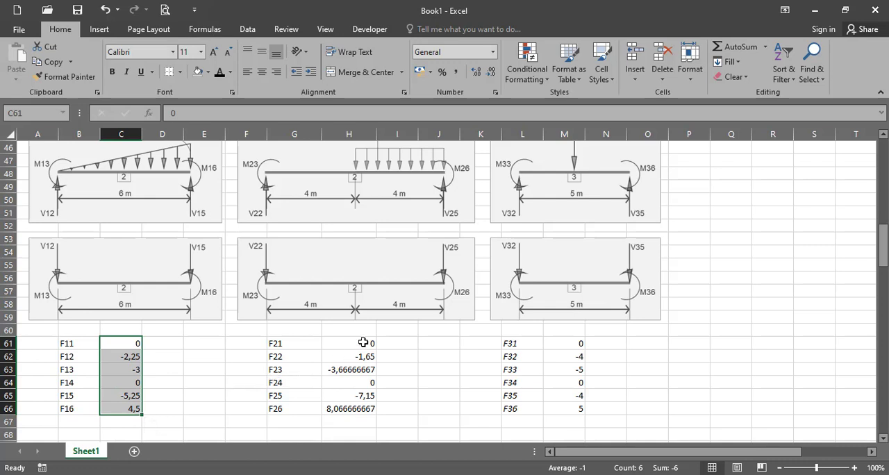
drag(363, 343, 363, 412)
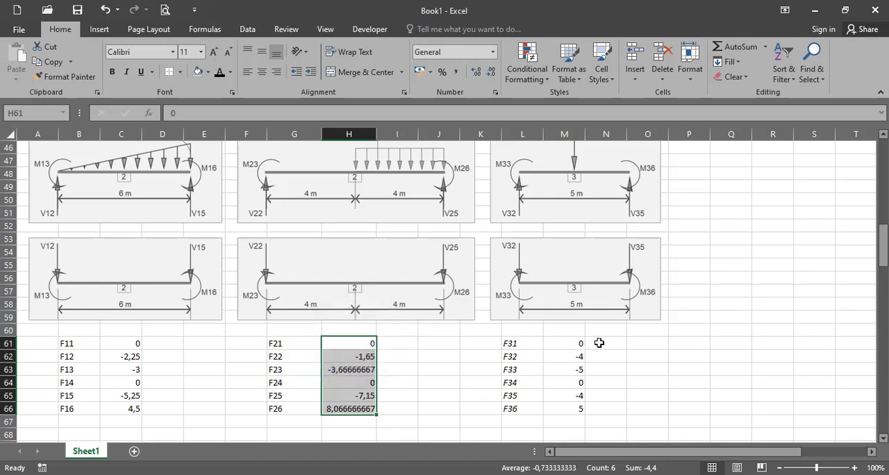
drag(584, 345, 572, 406)
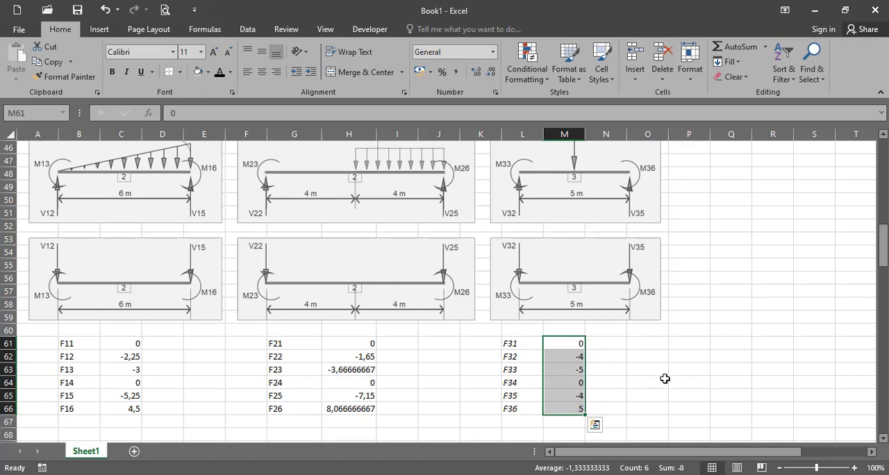
Review the frame drawing and its degree-of-freedom numbering alongside the equivalent nodal loads
scroll(677, 362, up, 1)
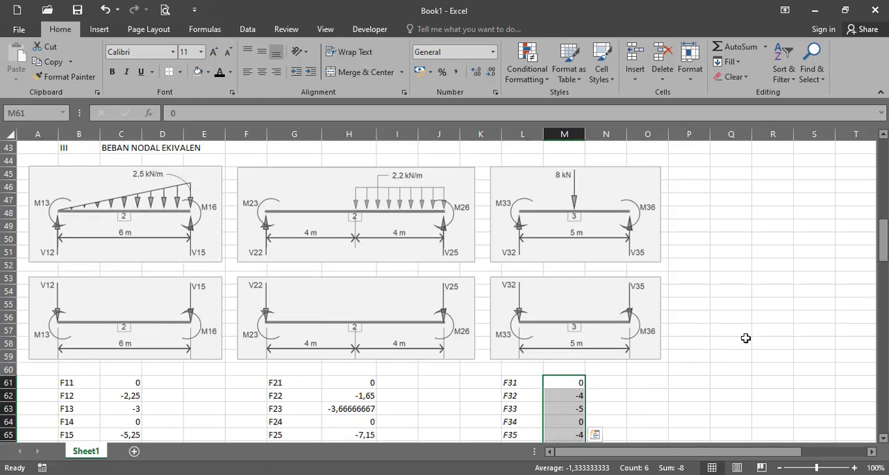
drag(883, 243, 883, 170)
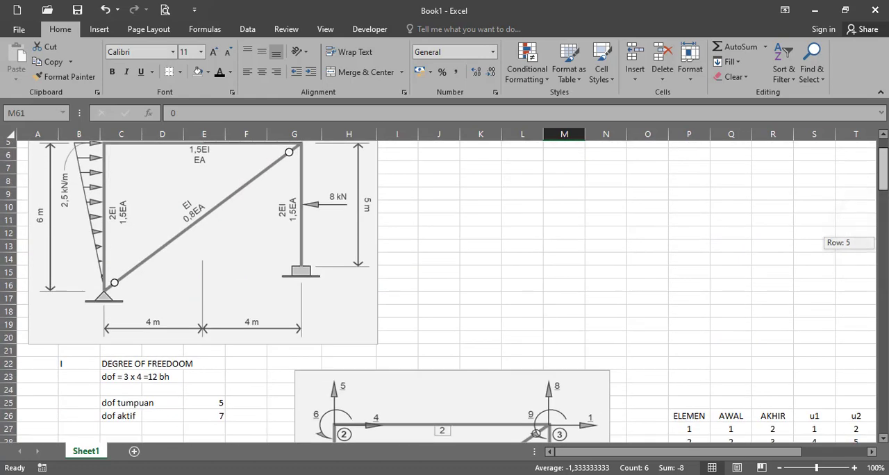
scroll(407, 246, down, 5)
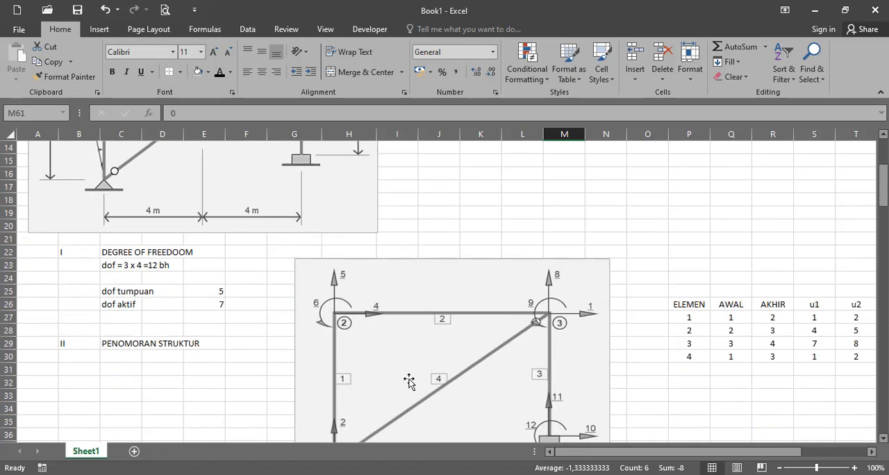
drag(886, 182, 885, 251)
click(771, 264)
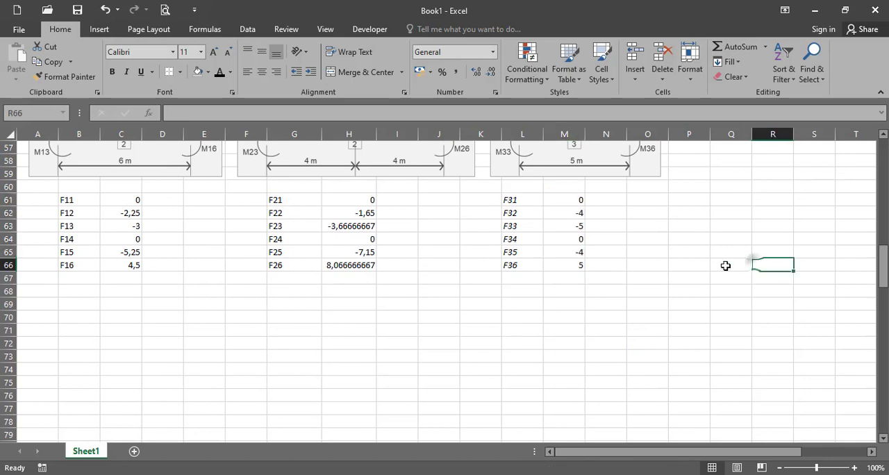
scroll(148, 333, up, 1)
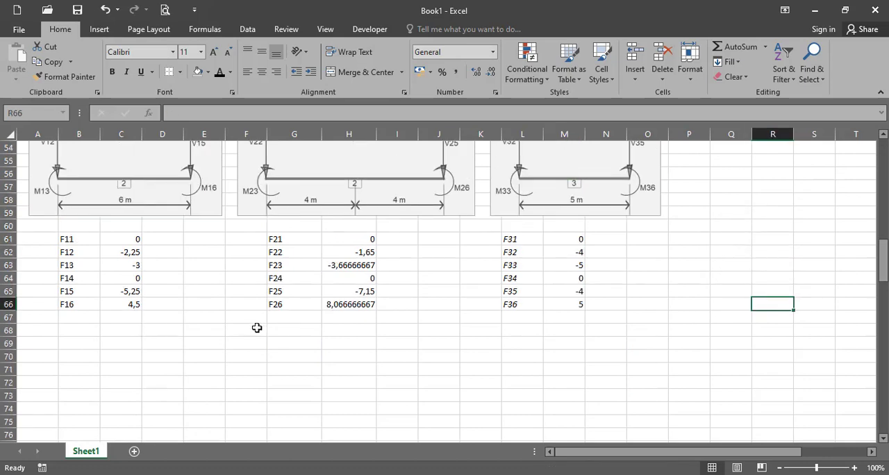
Copy the u1 to u6 numbering of all four elements (S27:X30) and paste it as values at R61
scroll(689, 284, up, 10)
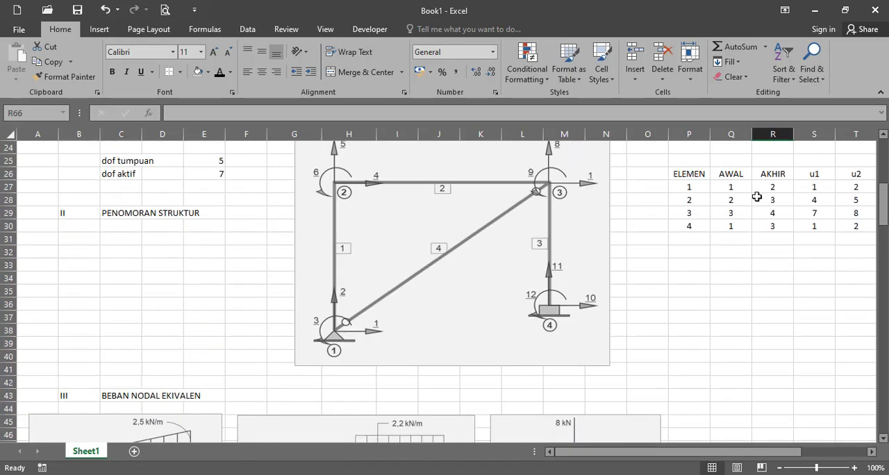
drag(702, 451, 769, 452)
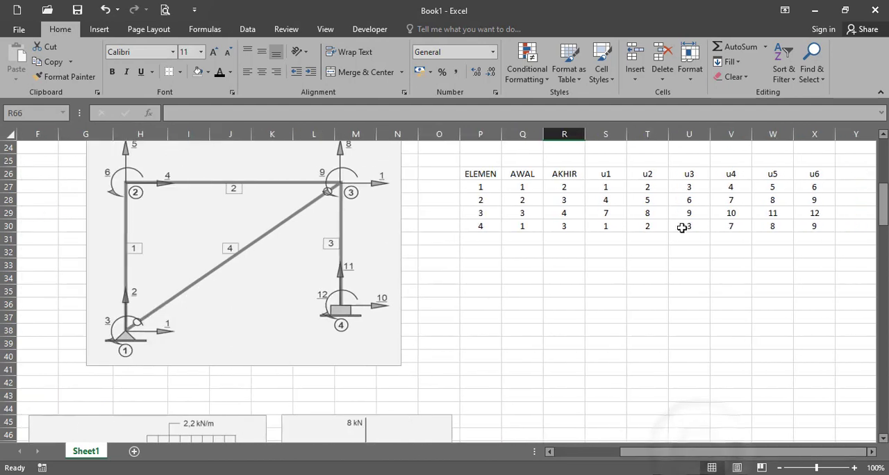
drag(611, 188, 810, 228)
key(ctrl+c)
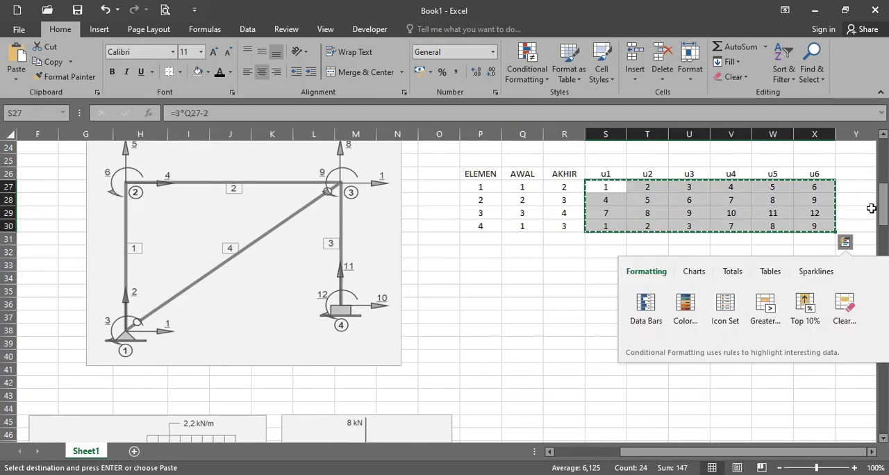
drag(883, 211, 886, 274)
right_click(558, 233)
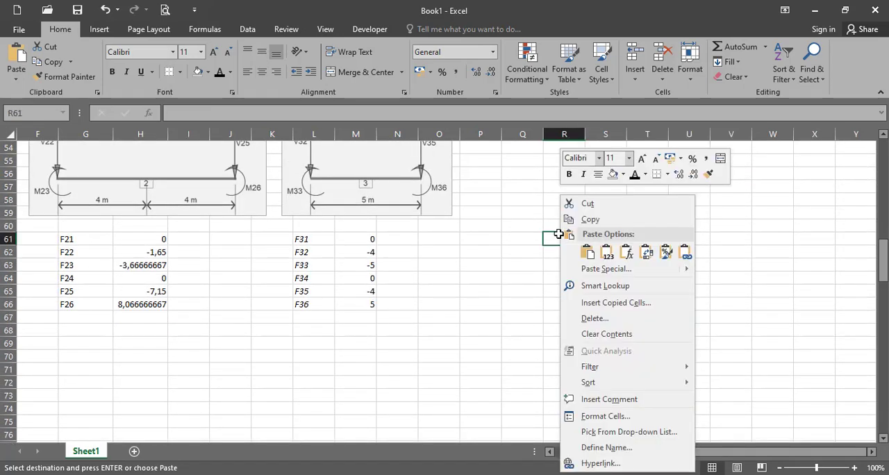
click(606, 253)
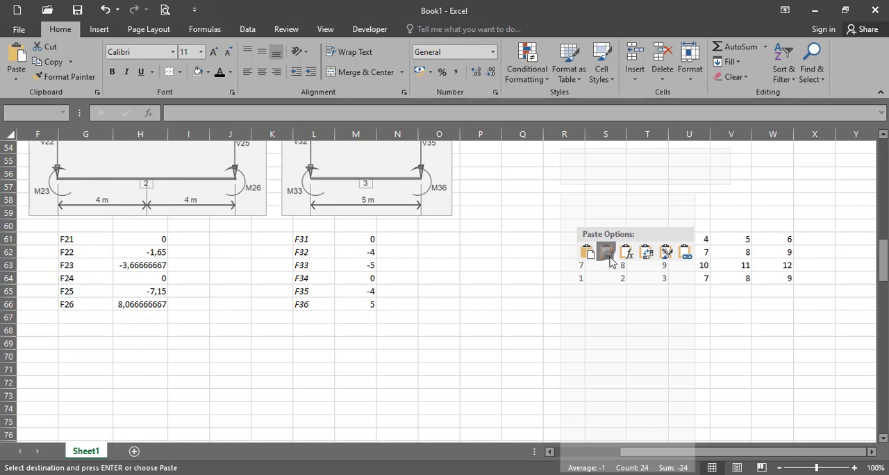
Copy the pasted numbering block R61:W64 and paste it transposed at R66
drag(634, 457, 621, 458)
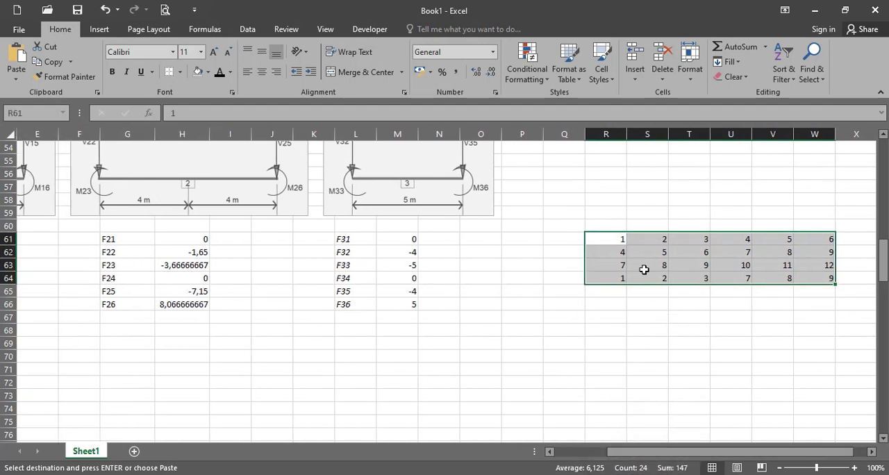
key(ctrl+c)
click(597, 304)
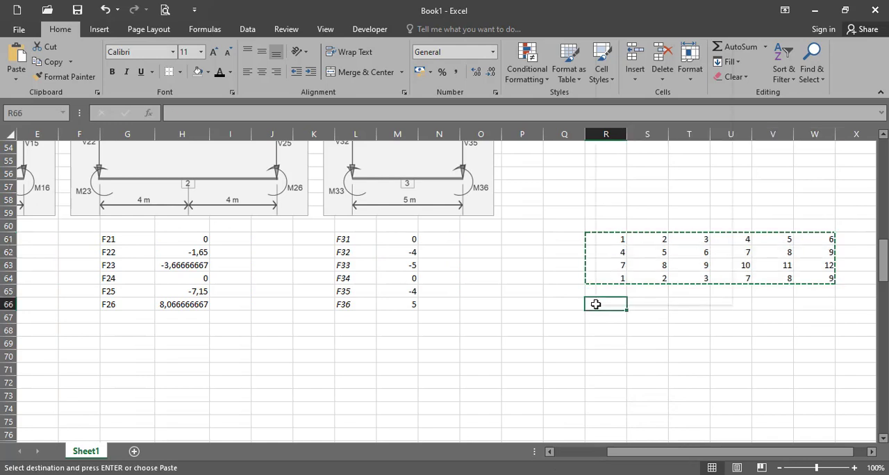
right_click(597, 304)
click(679, 91)
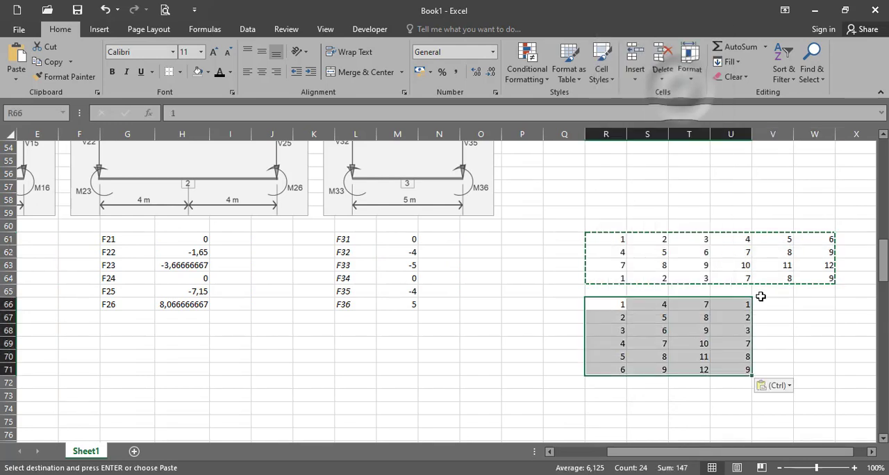
Move element 1's numbering from R66:R71 to A61:A66 and format it with light gold fill and dark gold italic text
drag(659, 452, 634, 459)
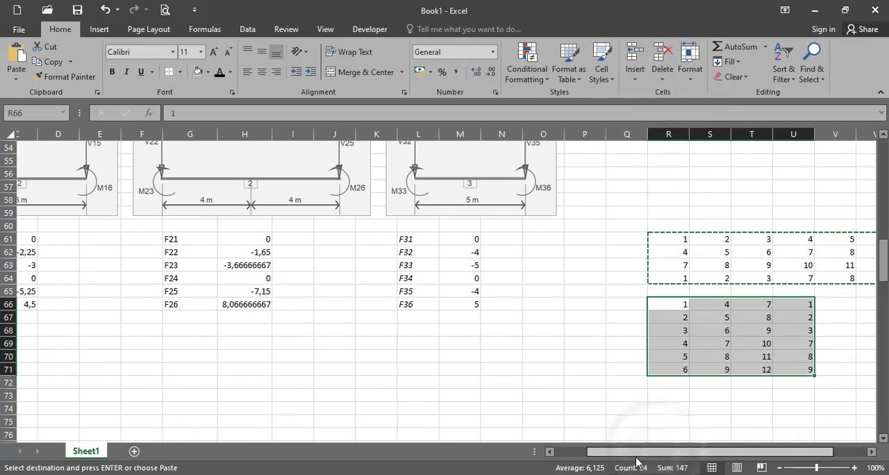
drag(704, 305, 3, 300)
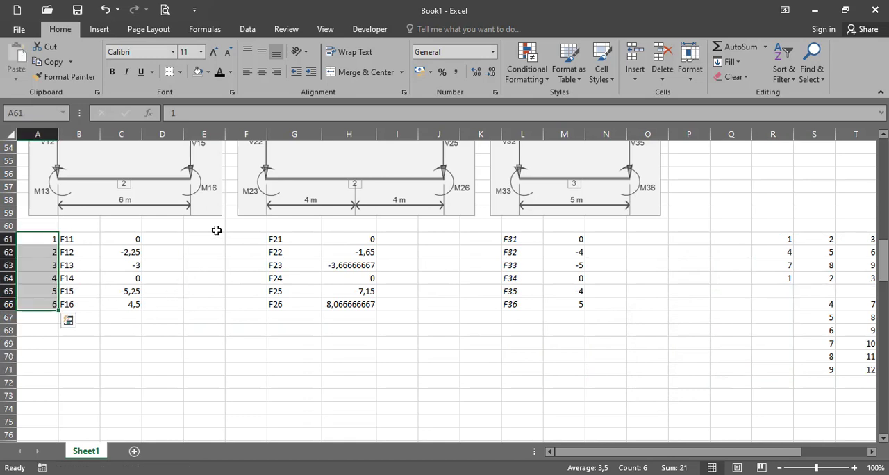
click(208, 72)
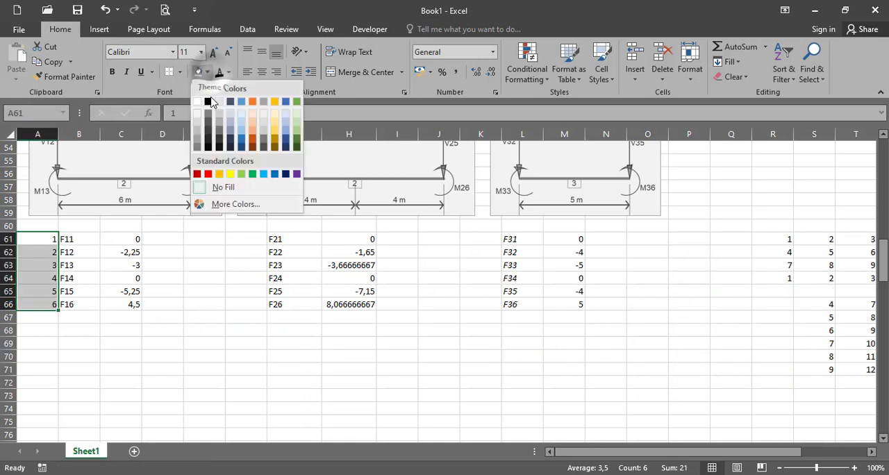
click(274, 116)
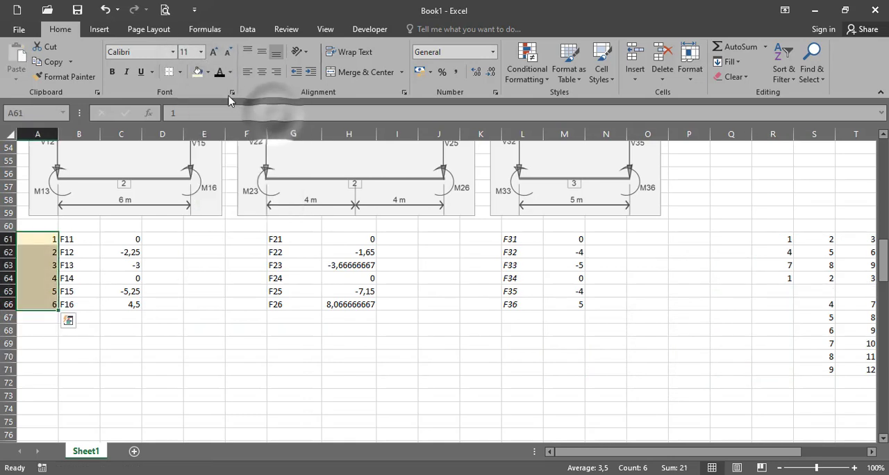
click(231, 72)
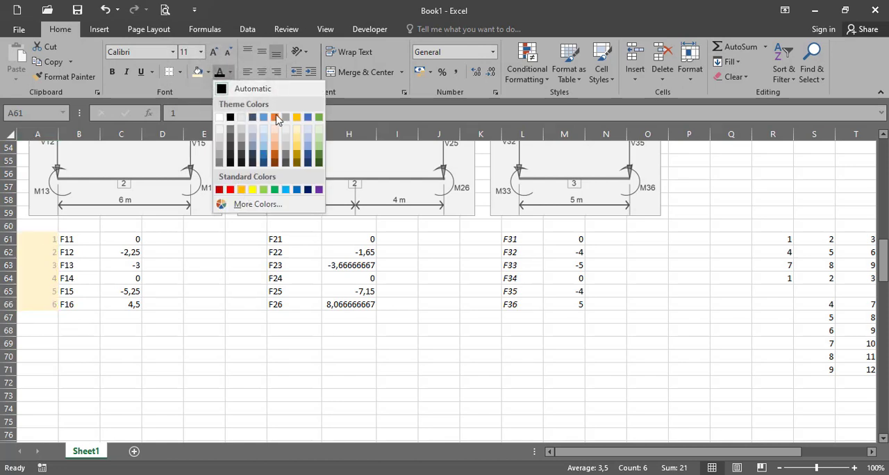
click(300, 159)
click(126, 72)
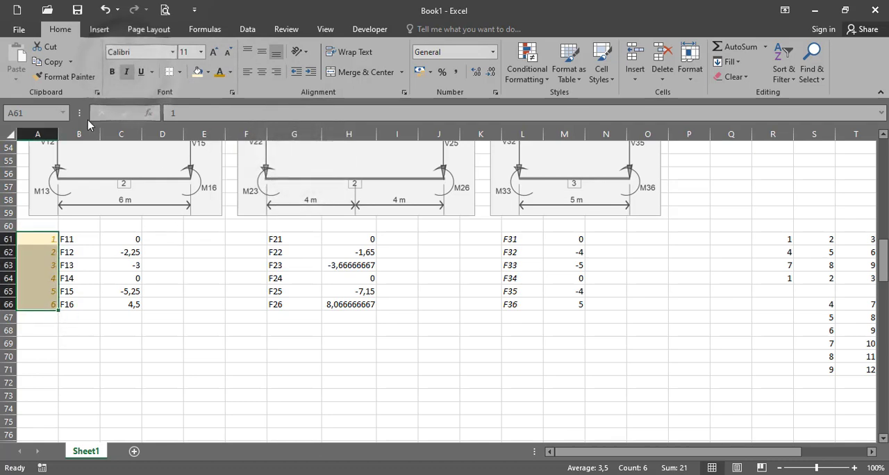
Copy the formatting of A61:A66 to F61:F66 and K61:K66 beside the element 2 and 3 load labels
click(64, 76)
click(233, 240)
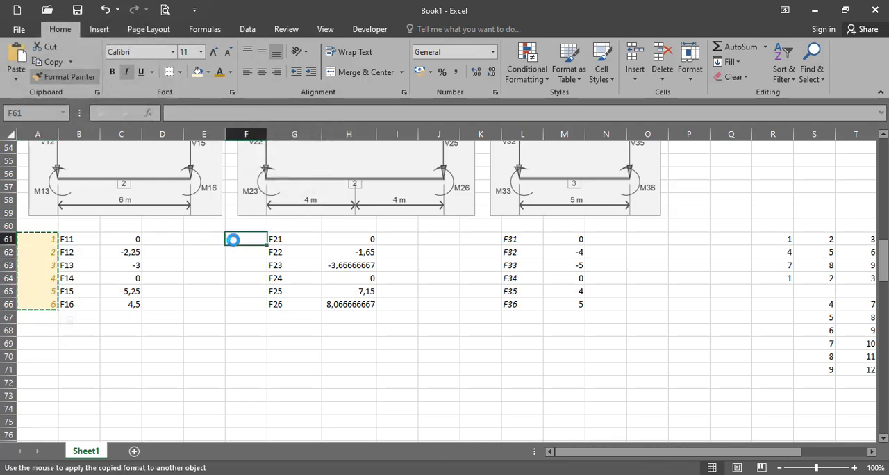
click(64, 76)
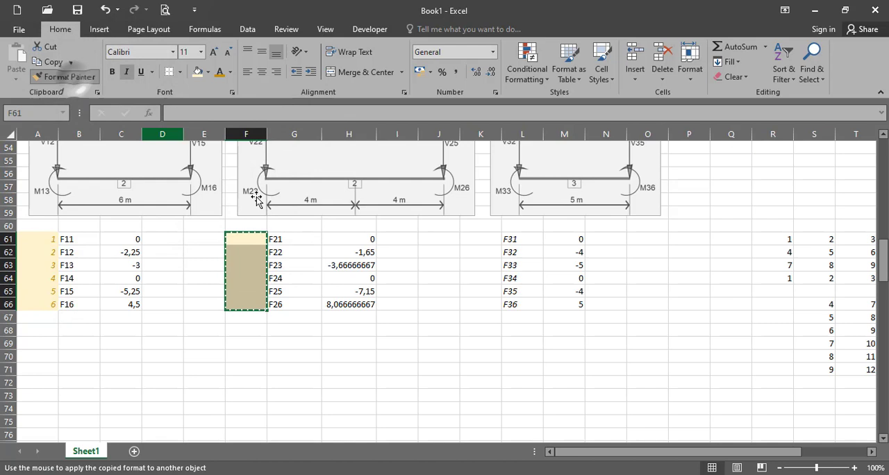
click(468, 243)
drag(708, 455, 749, 456)
drag(704, 300, 737, 368)
key(ctrl+c)
right_click(138, 236)
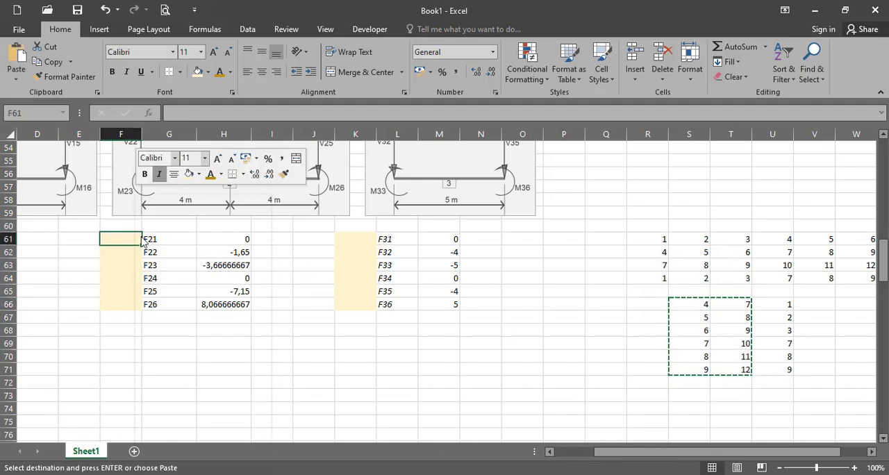
click(200, 253)
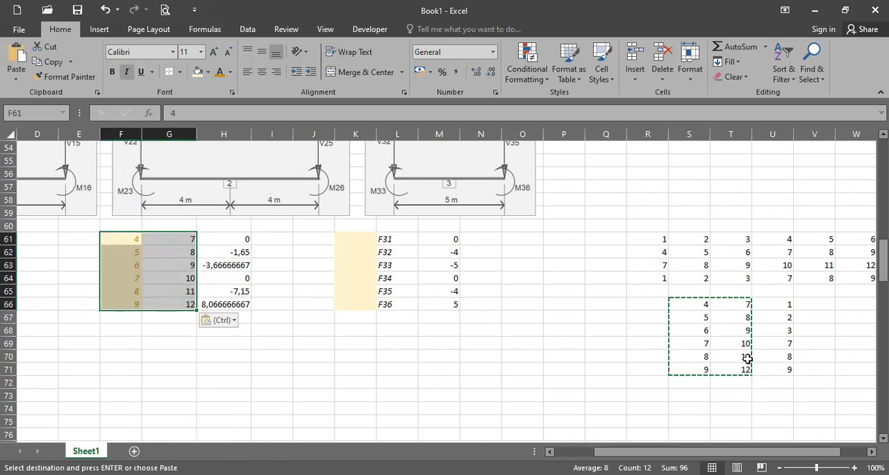
key(ctrl+z)
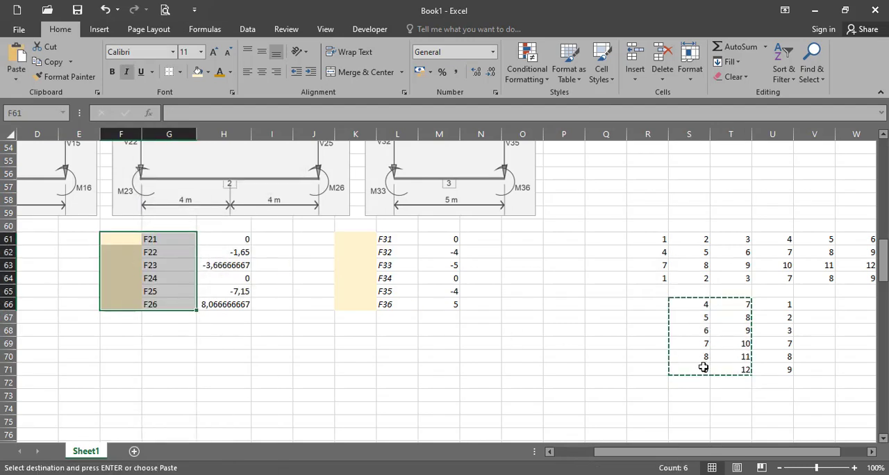
shift+click(704, 367)
click(720, 386)
click(698, 307)
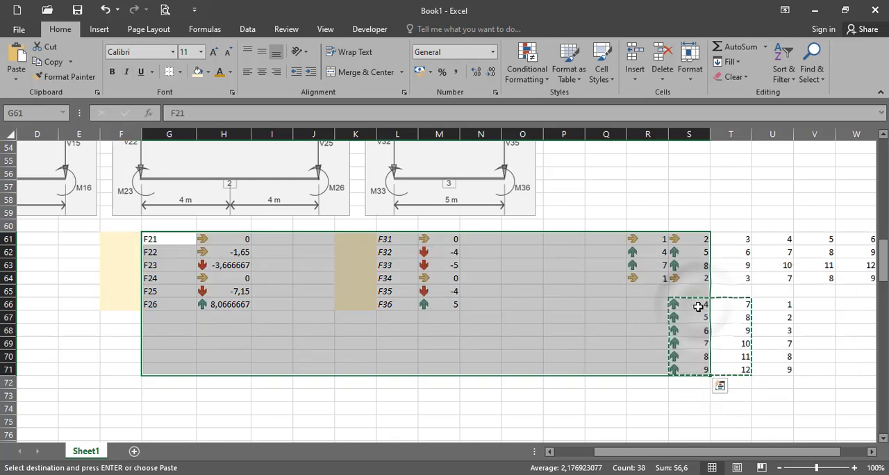
key(ctrl+z)
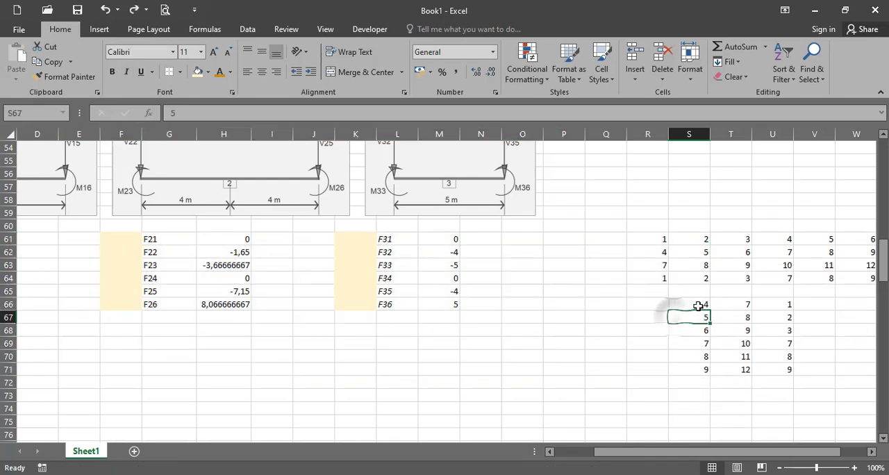
Copy element 2's numbering S66:S71 and paste it as values at F61, keeping the gold formatting
drag(680, 304, 691, 365)
key(ctrl+c)
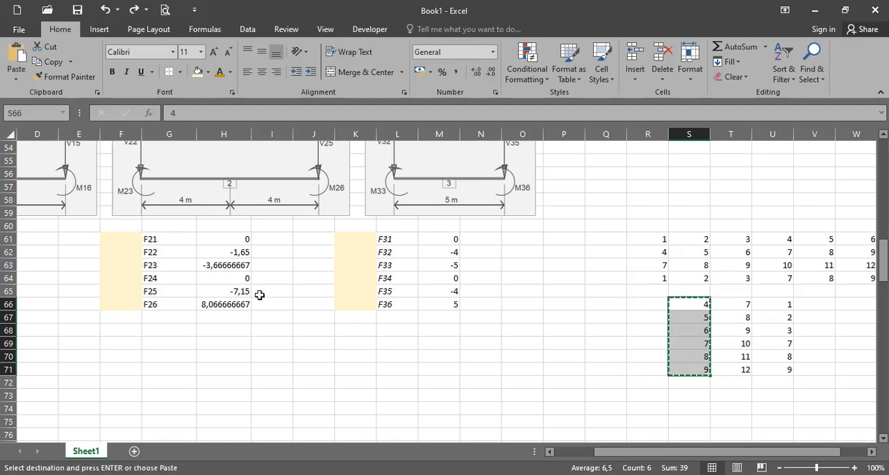
click(123, 238)
right_click(123, 239)
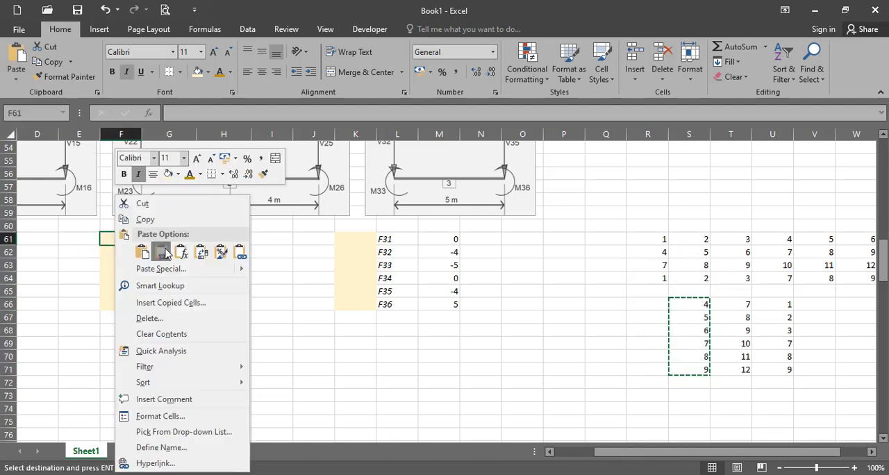
click(151, 217)
Copy element 3's numbering T66:T71 and paste it as values at K61, keeping the gold formatting
drag(731, 308, 738, 368)
key(ctrl+c)
click(356, 238)
right_click(357, 237)
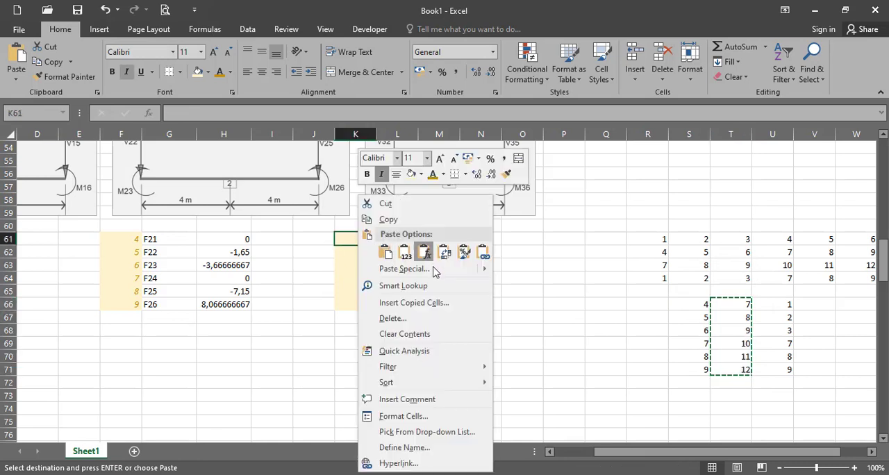
click(411, 257)
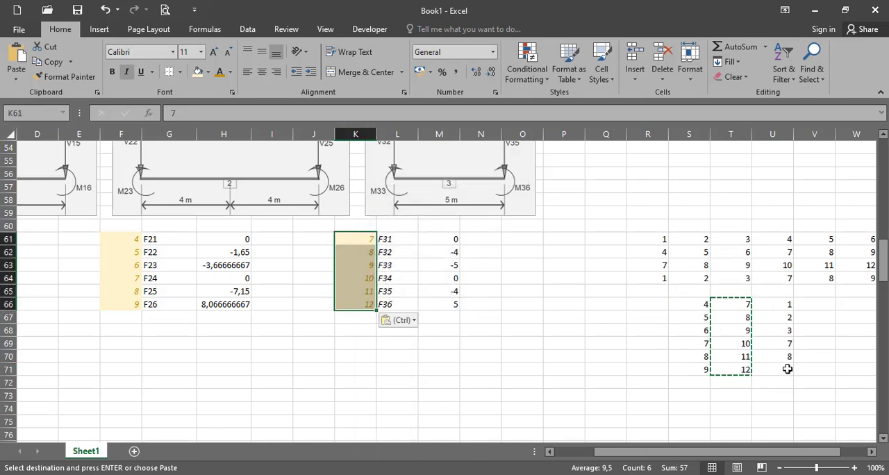
Clear the leftover transposed numbering in S66:U71
shift+click(788, 369)
drag(699, 302, 772, 366)
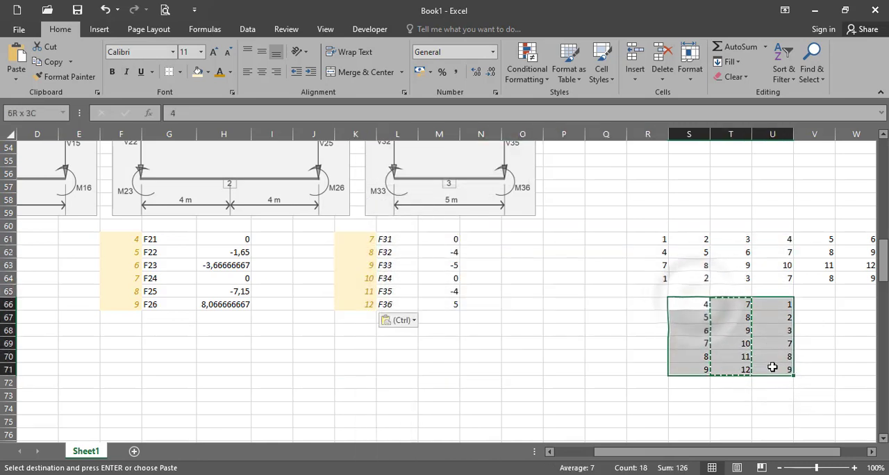
key(Delete)
click(535, 368)
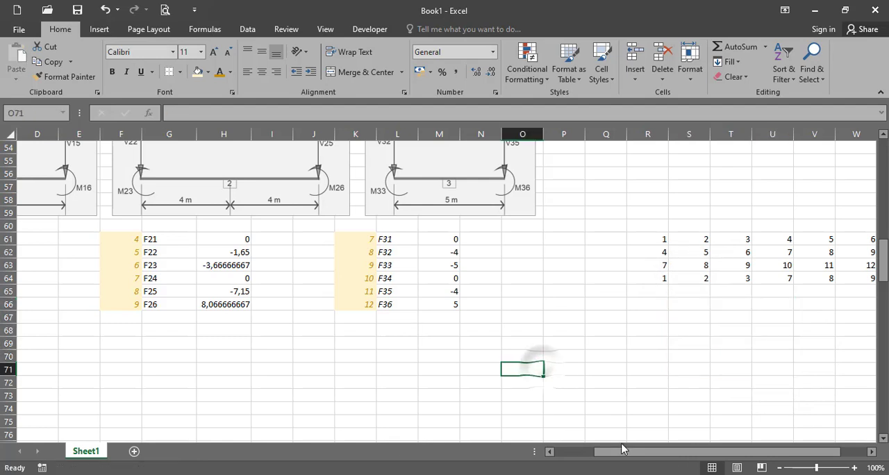
Review the gold degree-of-freedom numbers beside the load labels of all three elements against the element diagrams
drag(622, 453, 544, 462)
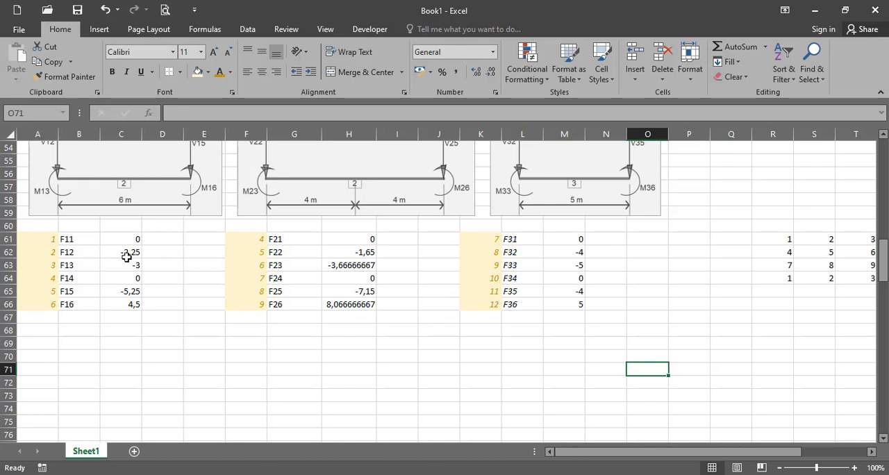
drag(89, 241, 67, 304)
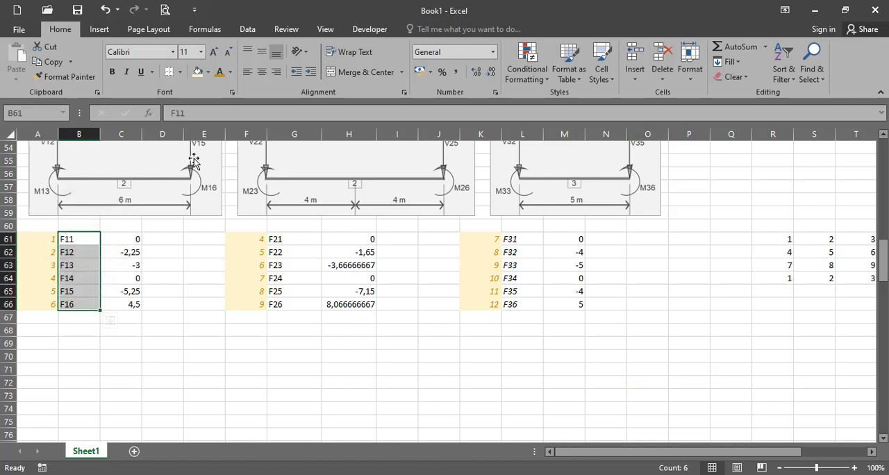
scroll(192, 160, up, 1)
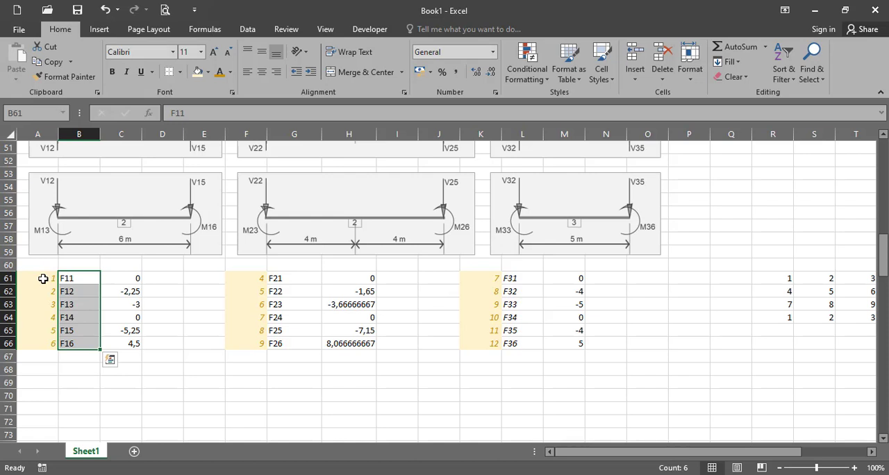
drag(43, 278, 52, 343)
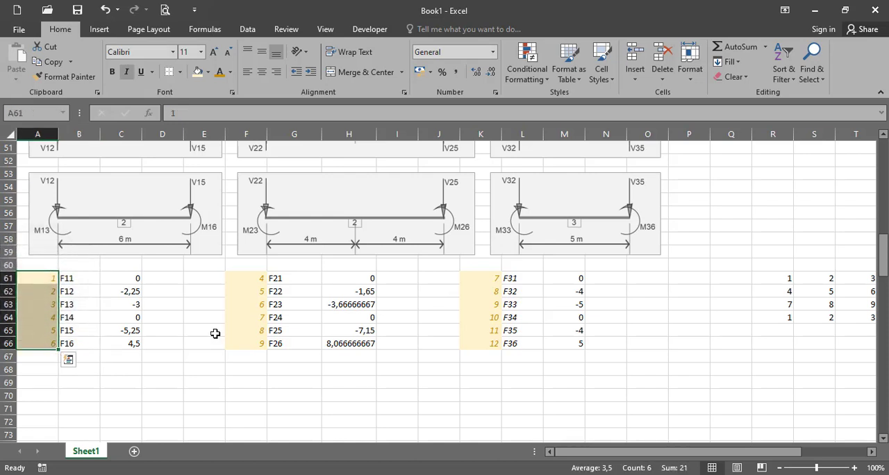
drag(254, 283, 254, 342)
drag(474, 284, 485, 344)
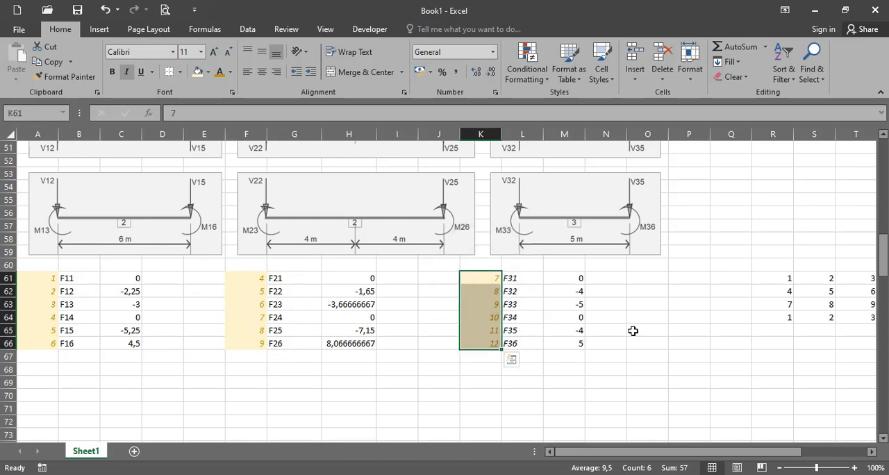
scroll(633, 331, up, 2)
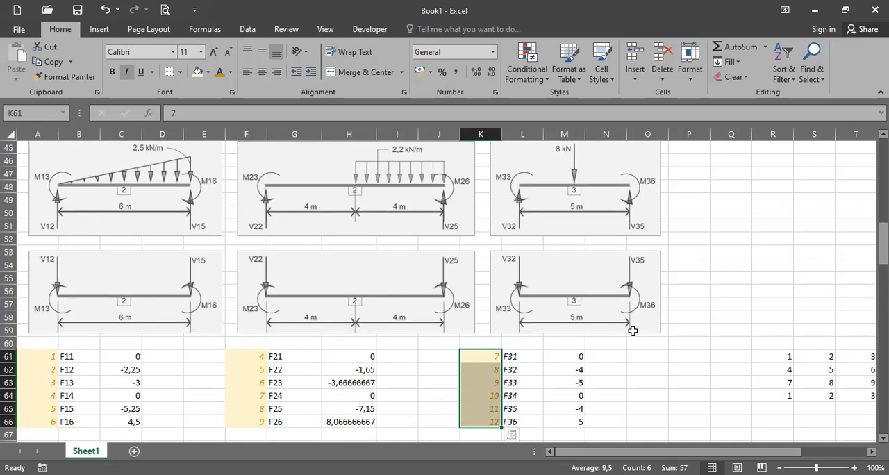
scroll(633, 330, down, 4)
Enter the next section number IV in B69, following the numbering of the section III heading
click(83, 298)
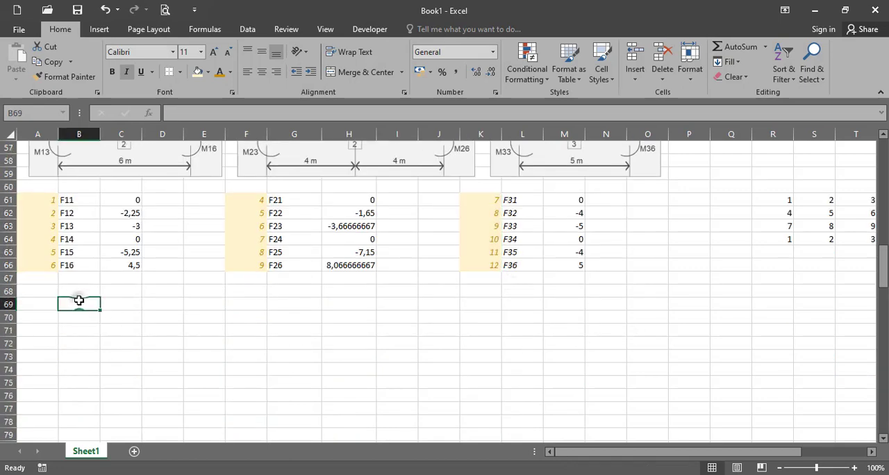
scroll(83, 300, up, 7)
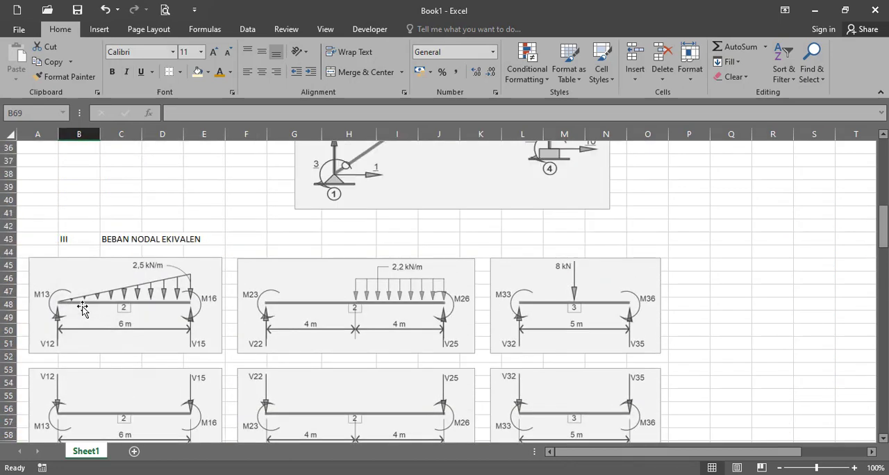
scroll(82, 309, down, 6)
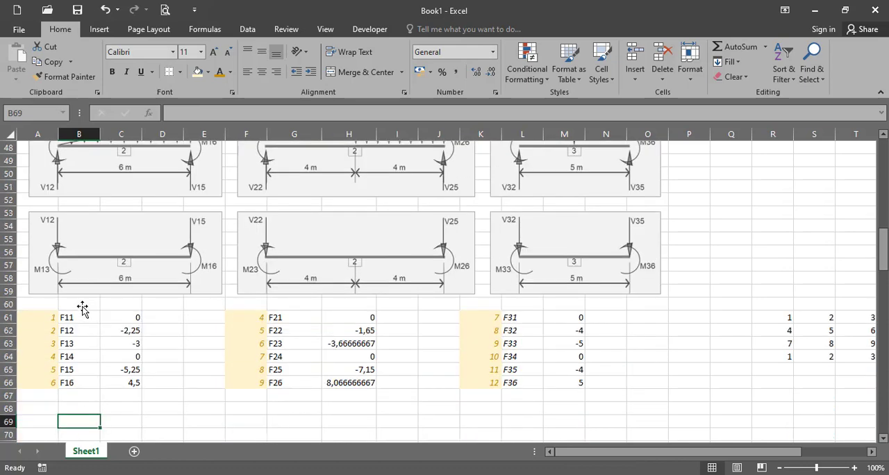
text(IV)
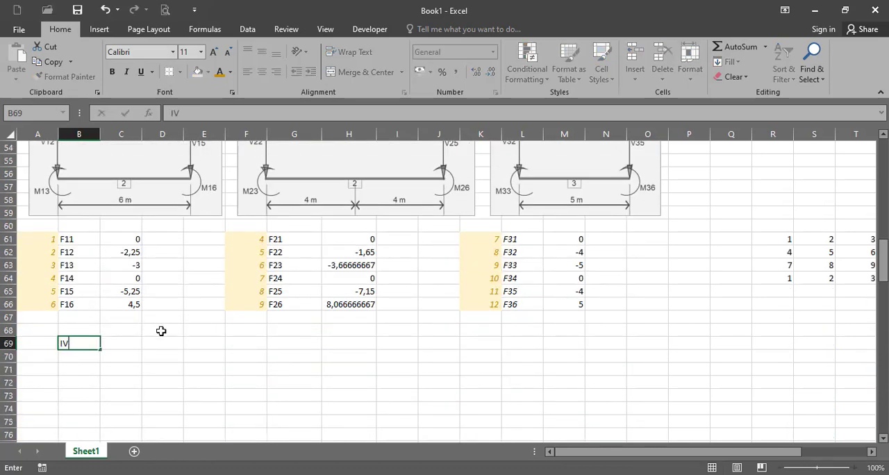
key(Return)
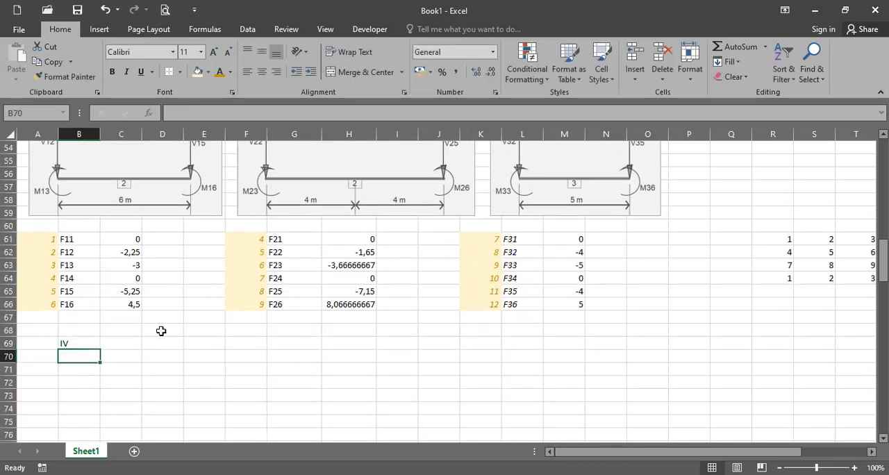